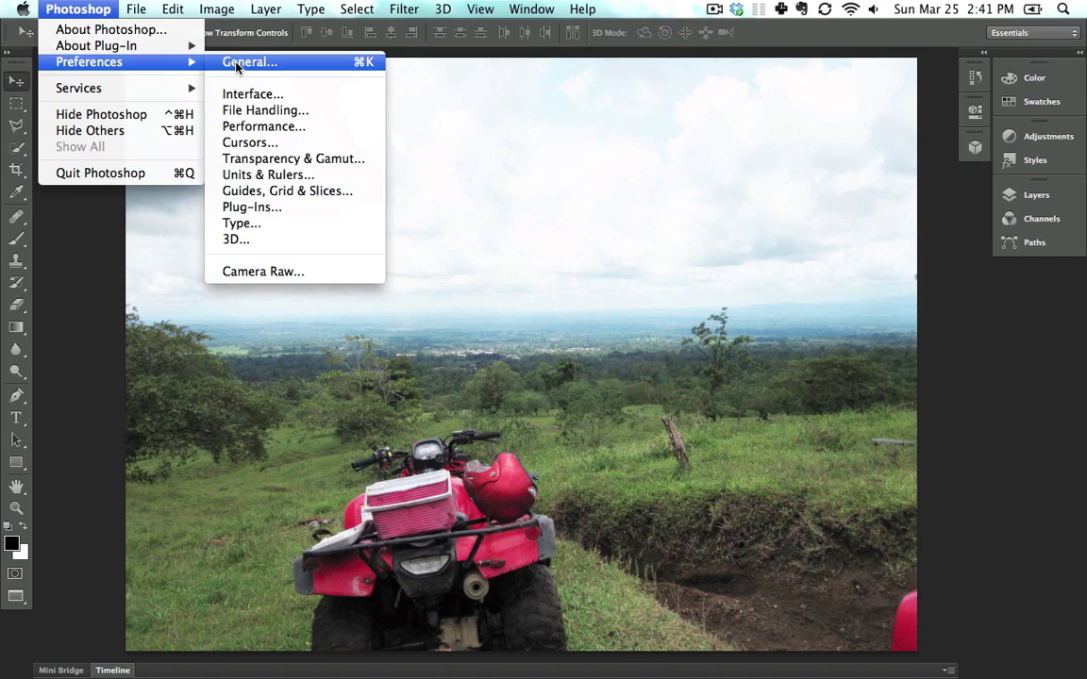
- Open the Interface preferences and try the medium gray, lightest and darkest color themes before returning to the second-darkest one
{"action": "left_click", "coordinate": [219, 62]}
{"action": "left_click", "coordinate": [188, 94]}
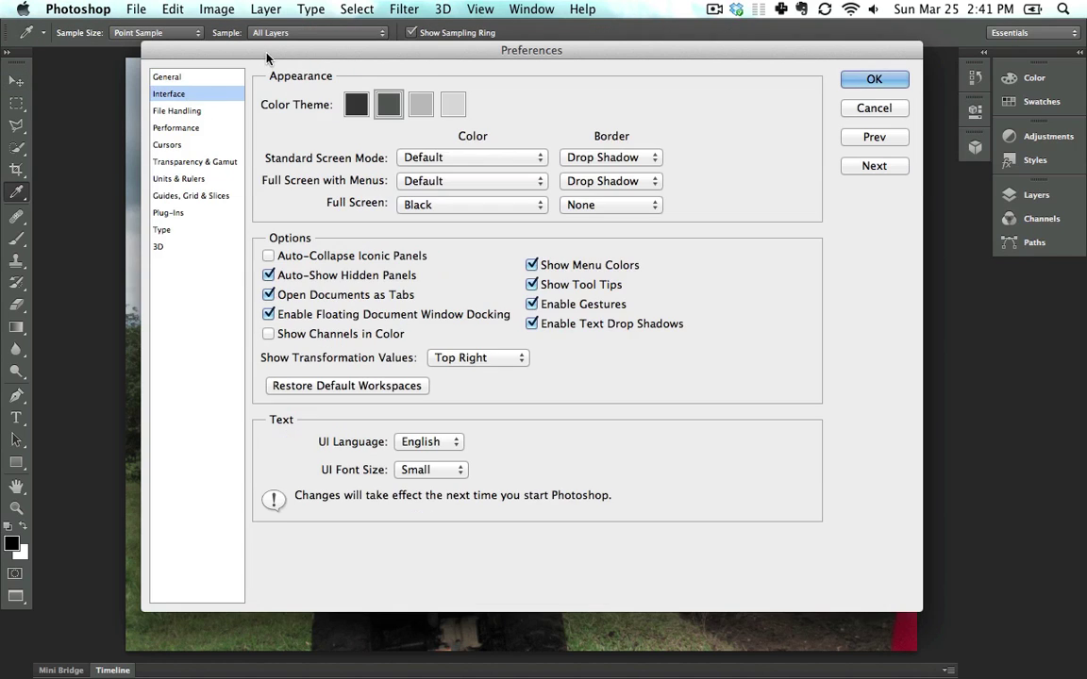
{"action": "left_click_drag", "start_coordinate": [262, 47], "coordinate": [420, 66]}
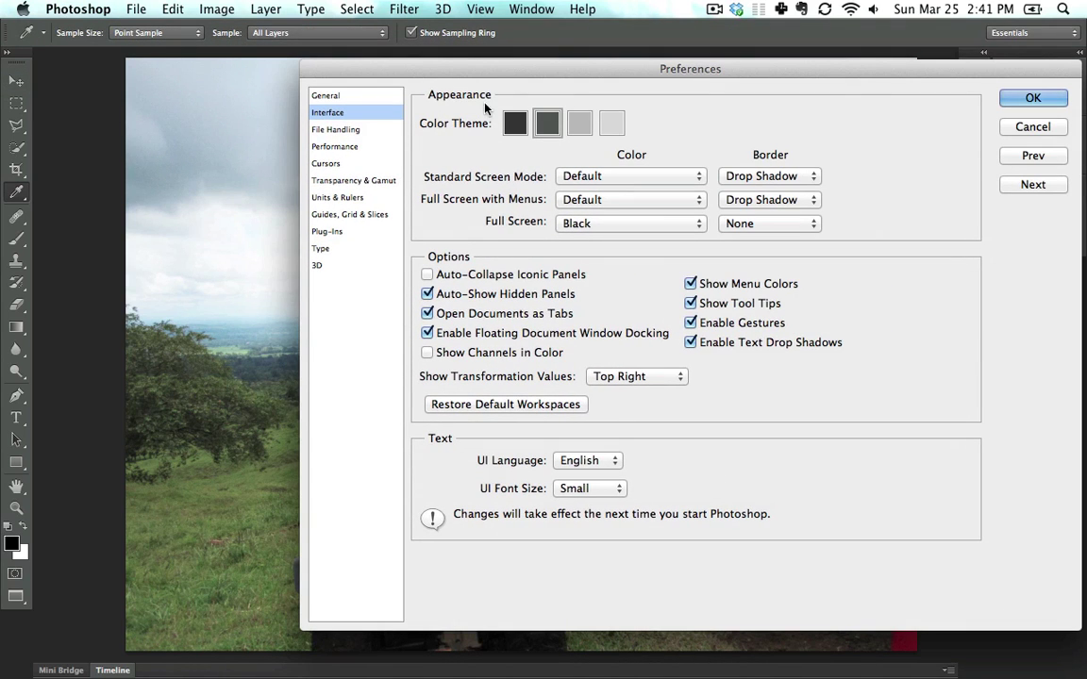
{"action": "left_click", "coordinate": [578, 122]}
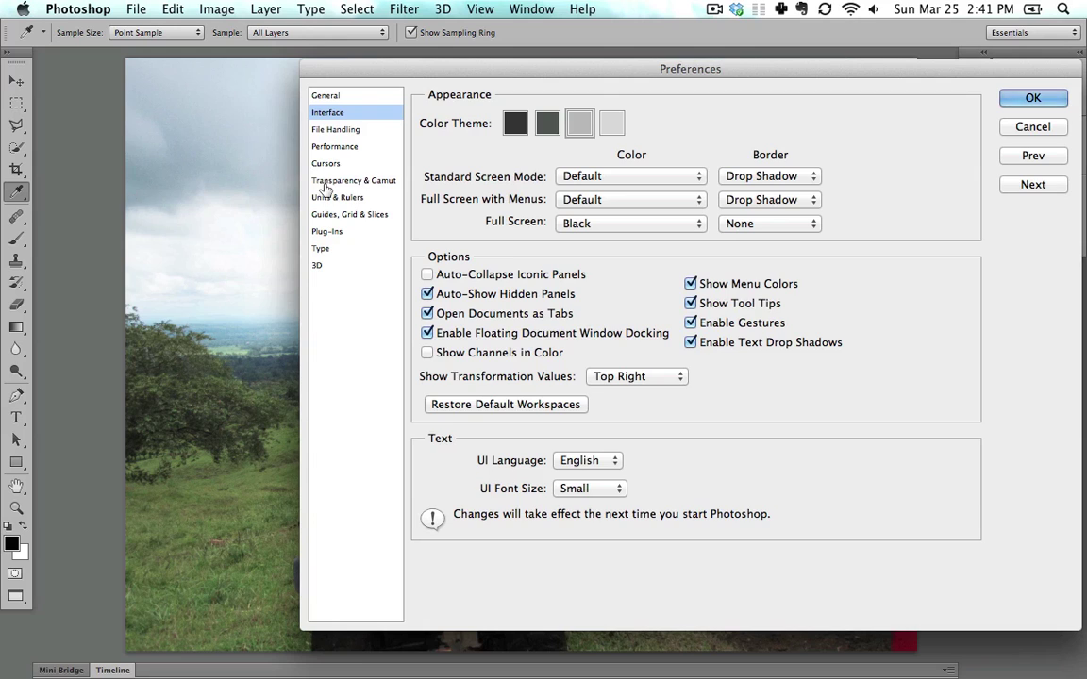
{"action": "left_click", "coordinate": [605, 133]}
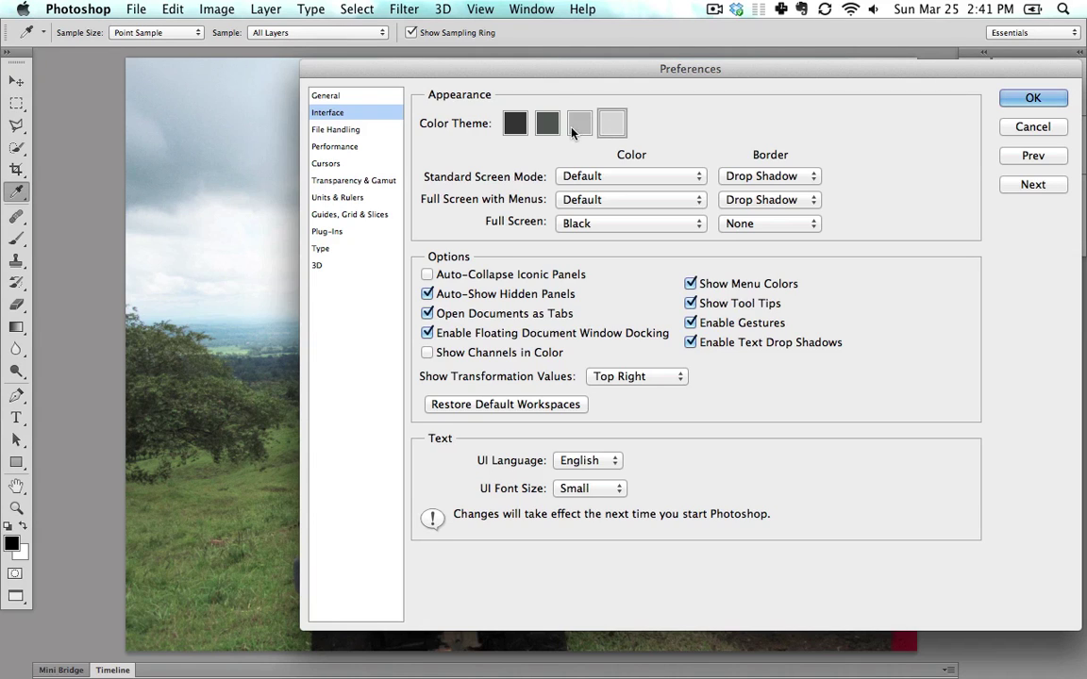
{"action": "left_click", "coordinate": [516, 124]}
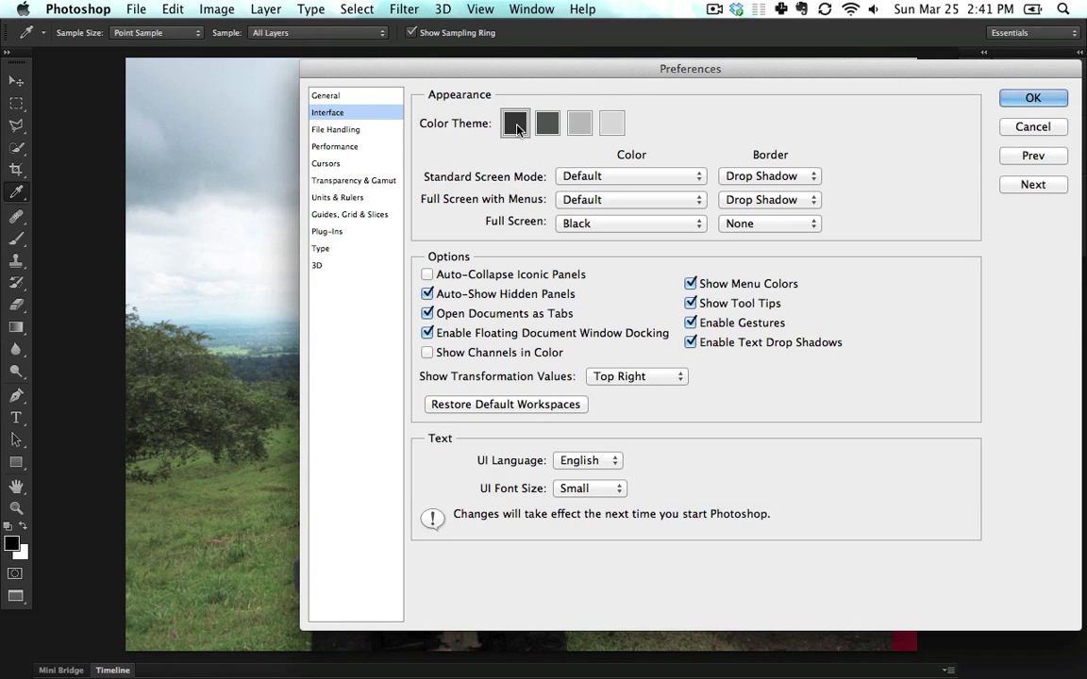
{"action": "left_click", "coordinate": [548, 123]}
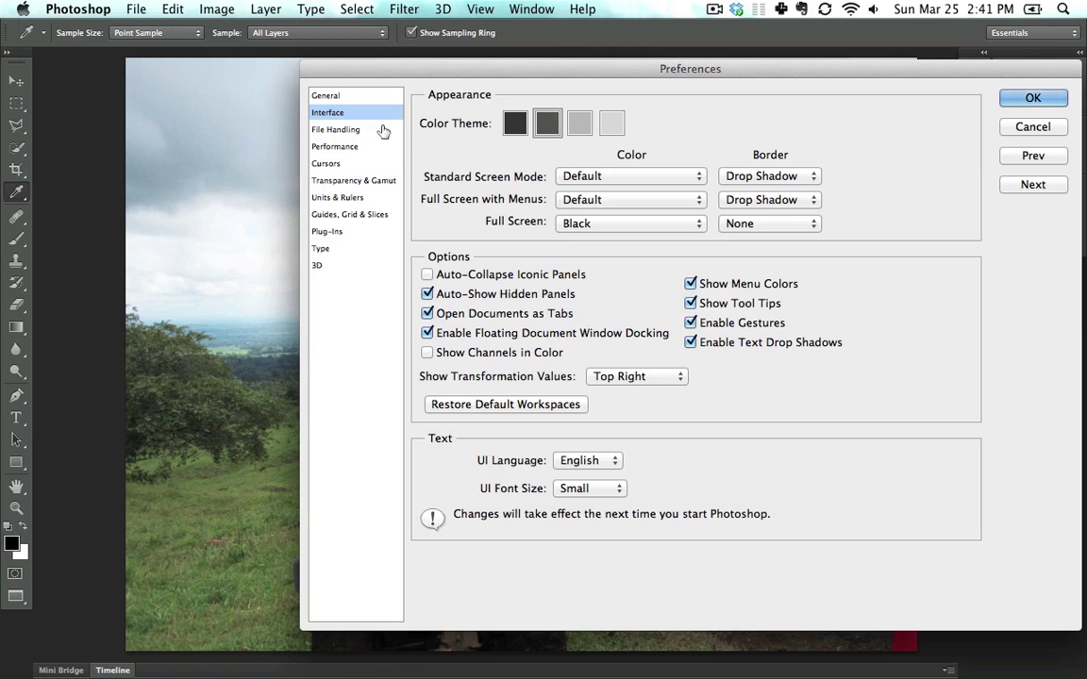
- Compare the second-darkest and medium gray color themes by switching between them, and accept the preferences
{"action": "left_click", "coordinate": [577, 124]}
{"action": "left_click", "coordinate": [551, 124]}
{"action": "left_click_drag", "start_coordinate": [592, 73], "coordinate": [435, 111]}
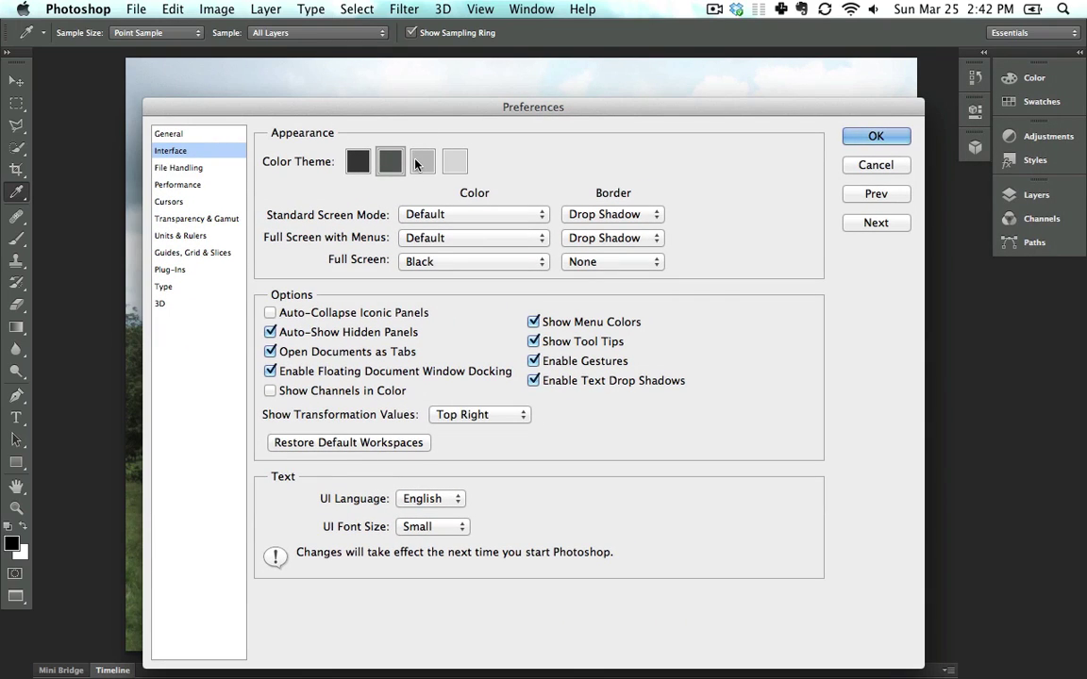
{"action": "left_click", "coordinate": [419, 161]}
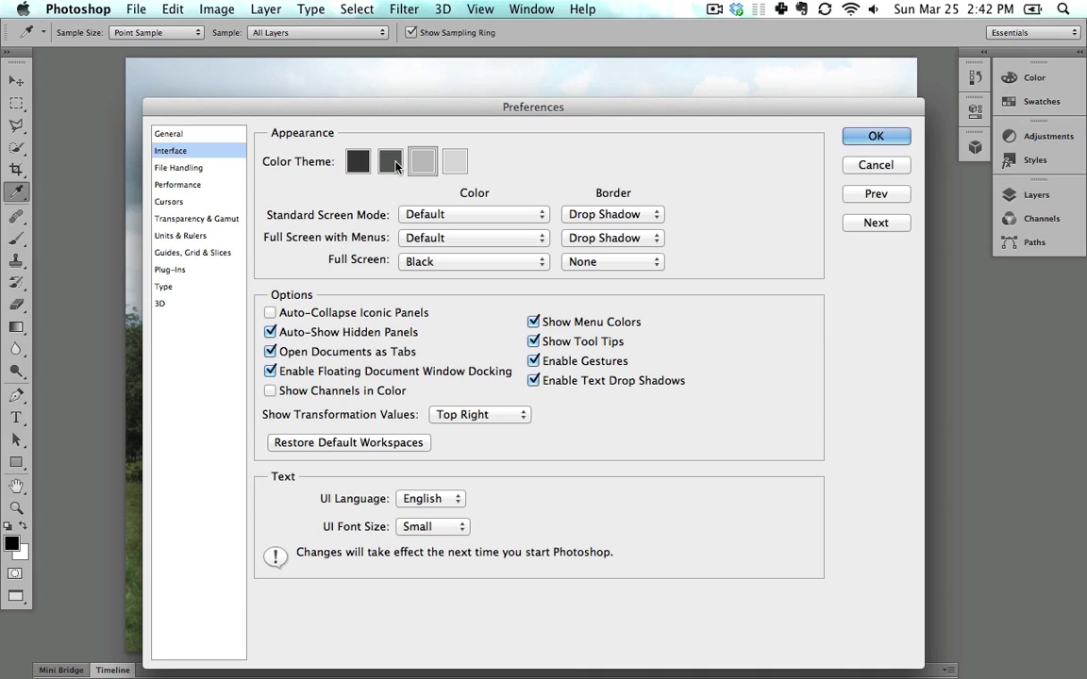
{"action": "left_click", "coordinate": [395, 164]}
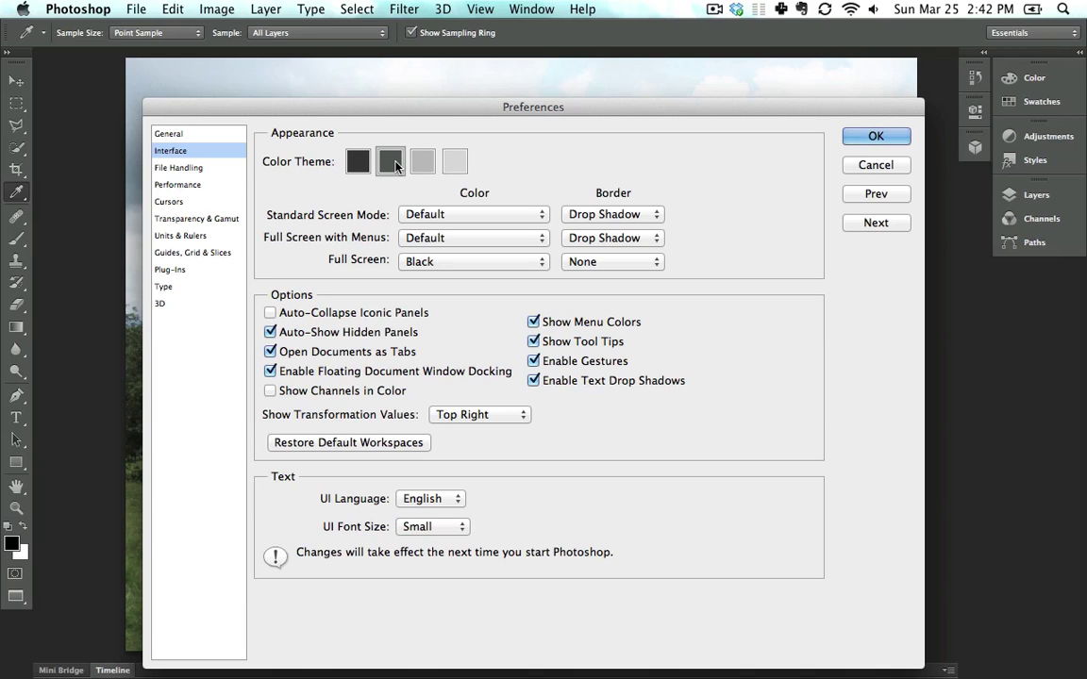
{"action": "left_click", "coordinate": [418, 165]}
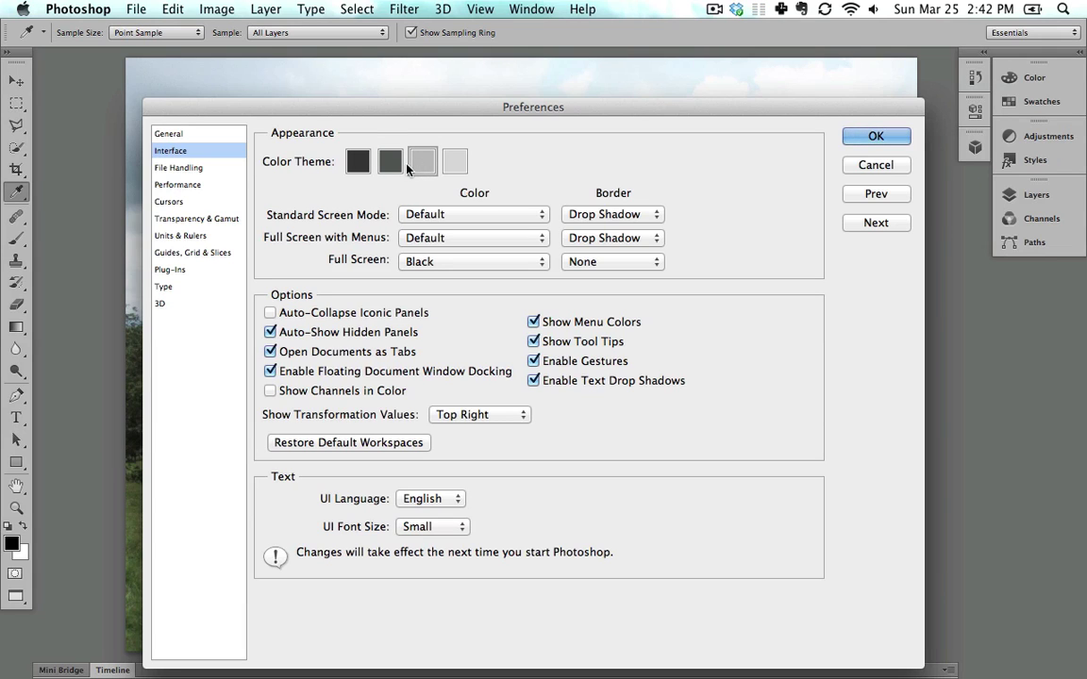
{"action": "left_click", "coordinate": [392, 165]}
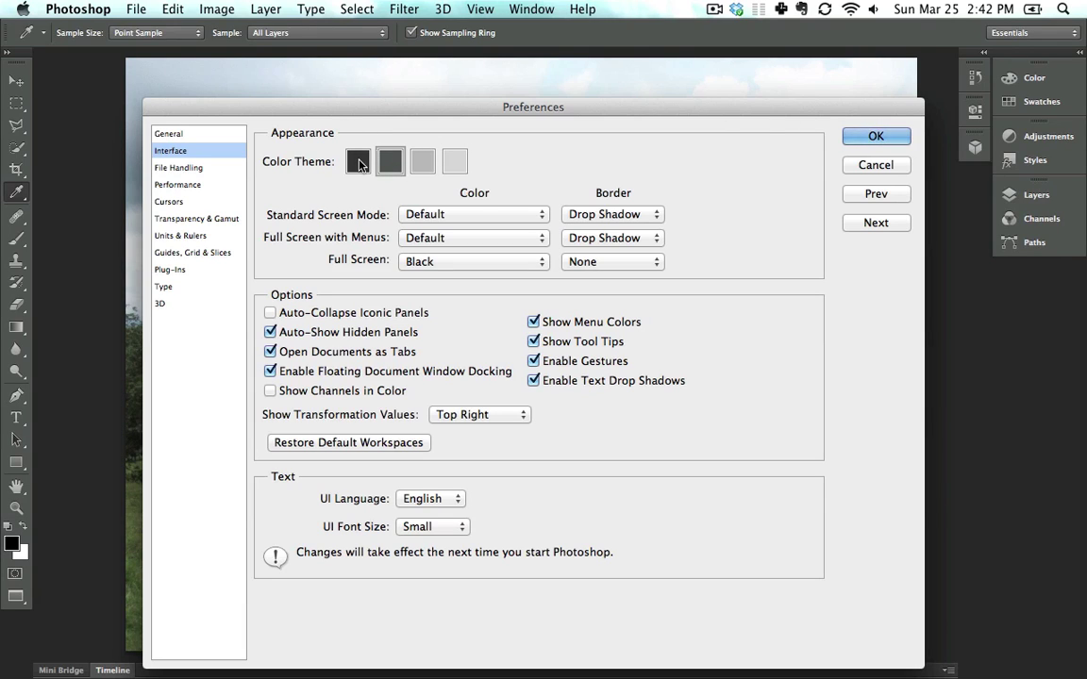
{"action": "key", "text": "shift+F2"}
{"action": "left_click", "coordinate": [874, 137]}
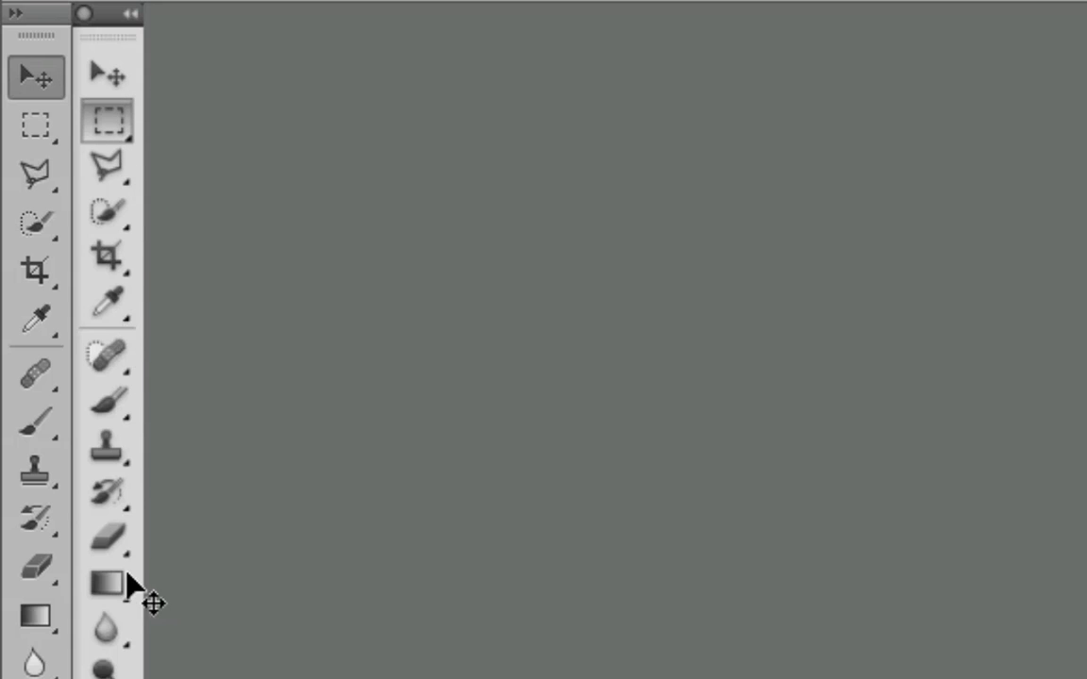
- Set the interface color theme to the second-darkest gray in the Interface preferences and accept the change
{"action": "left_click", "coordinate": [45, 9]}
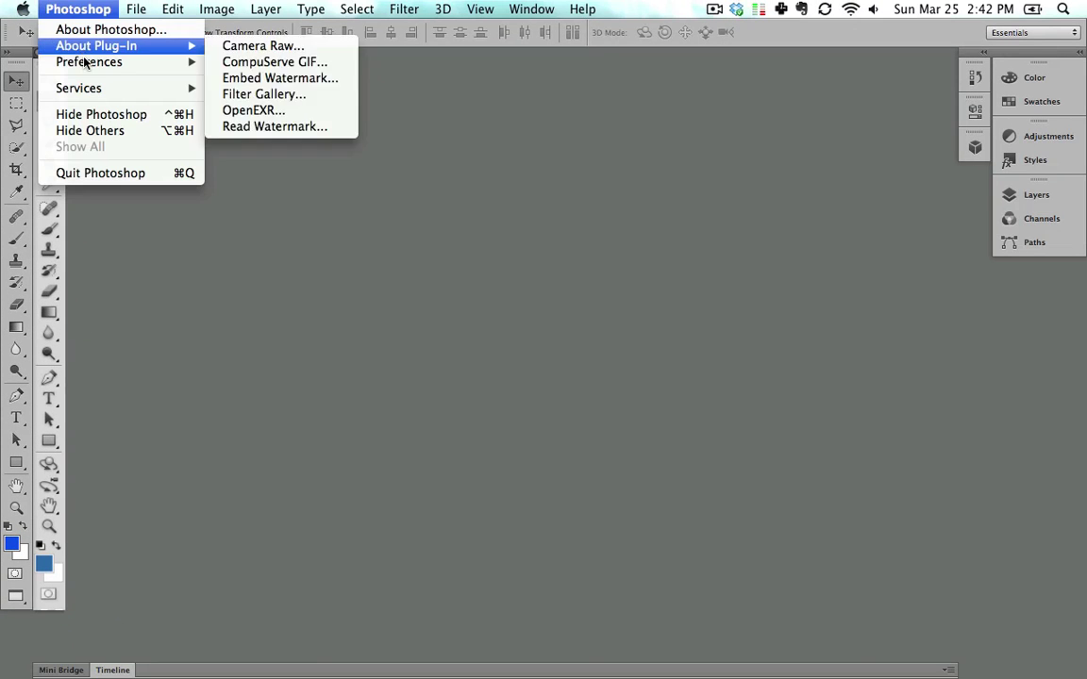
{"action": "mouse_move", "coordinate": [80, 61]}
{"action": "left_click", "coordinate": [276, 94]}
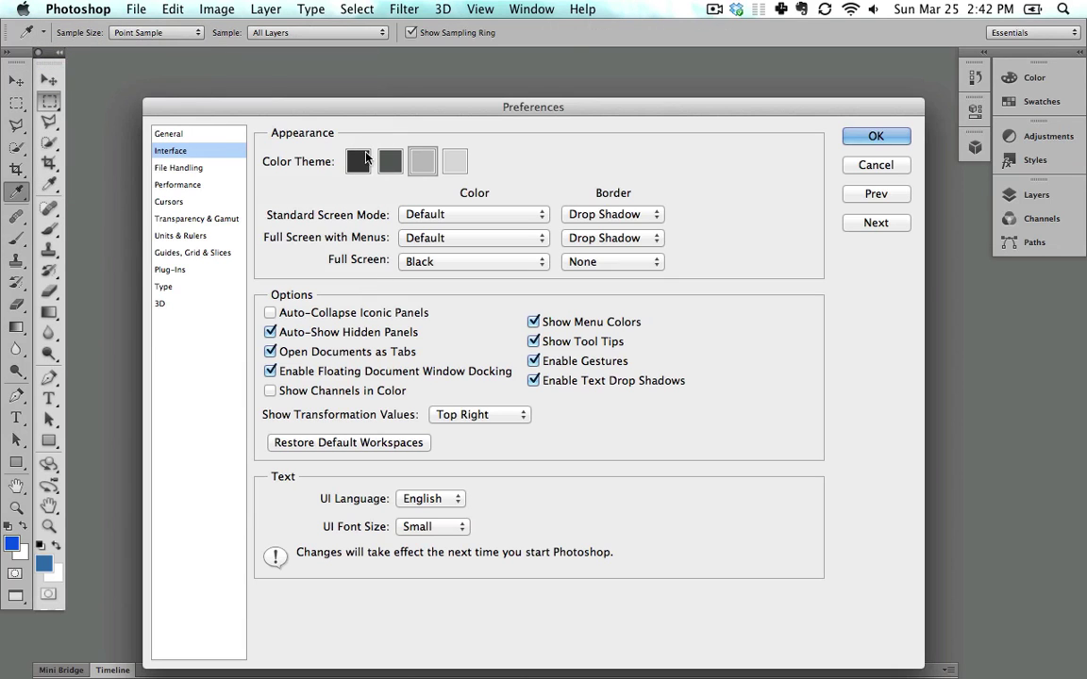
{"action": "left_click", "coordinate": [389, 160]}
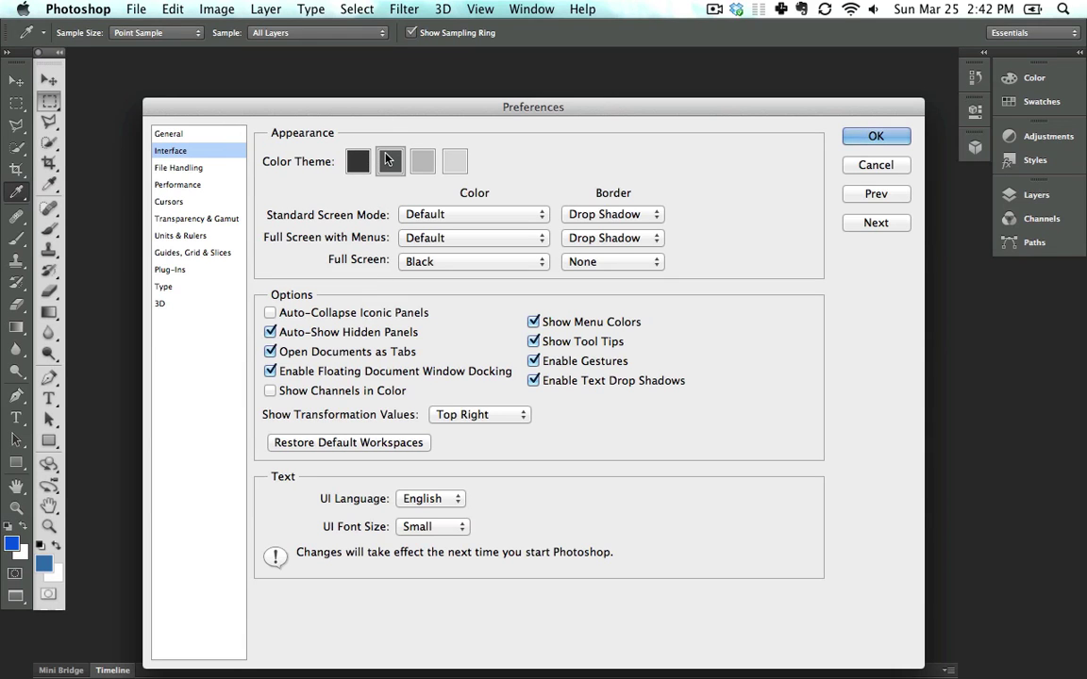
{"action": "left_click", "coordinate": [898, 141]}
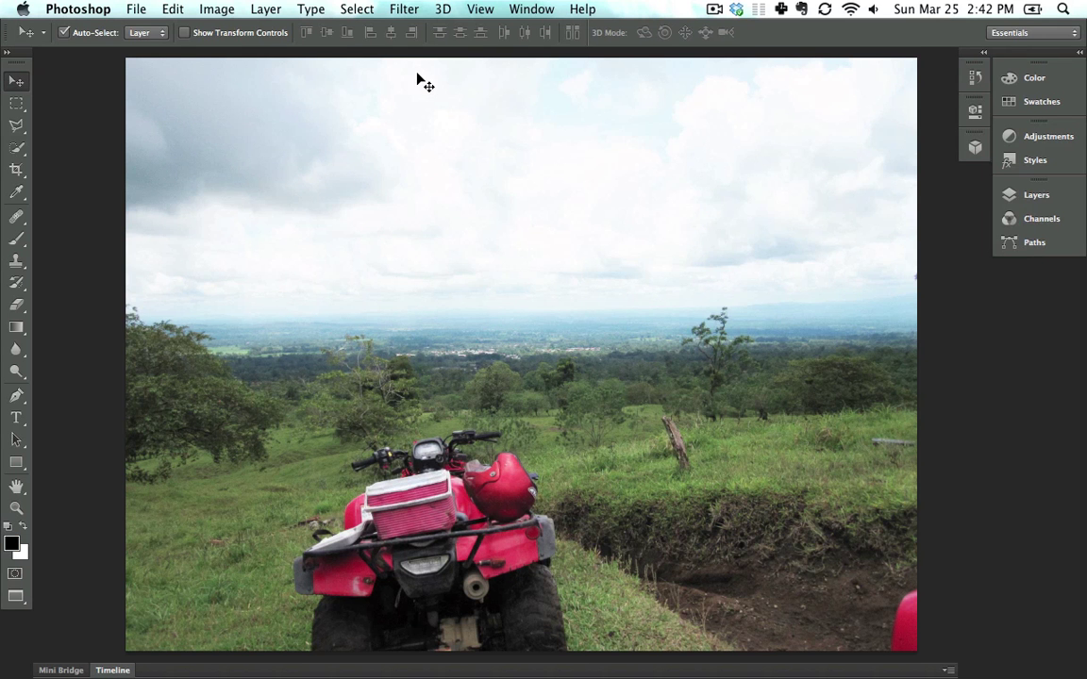
- Switch the workspace to New in CS 6
{"action": "left_click", "coordinate": [521, 10]}
{"action": "mouse_move", "coordinate": [527, 47]}
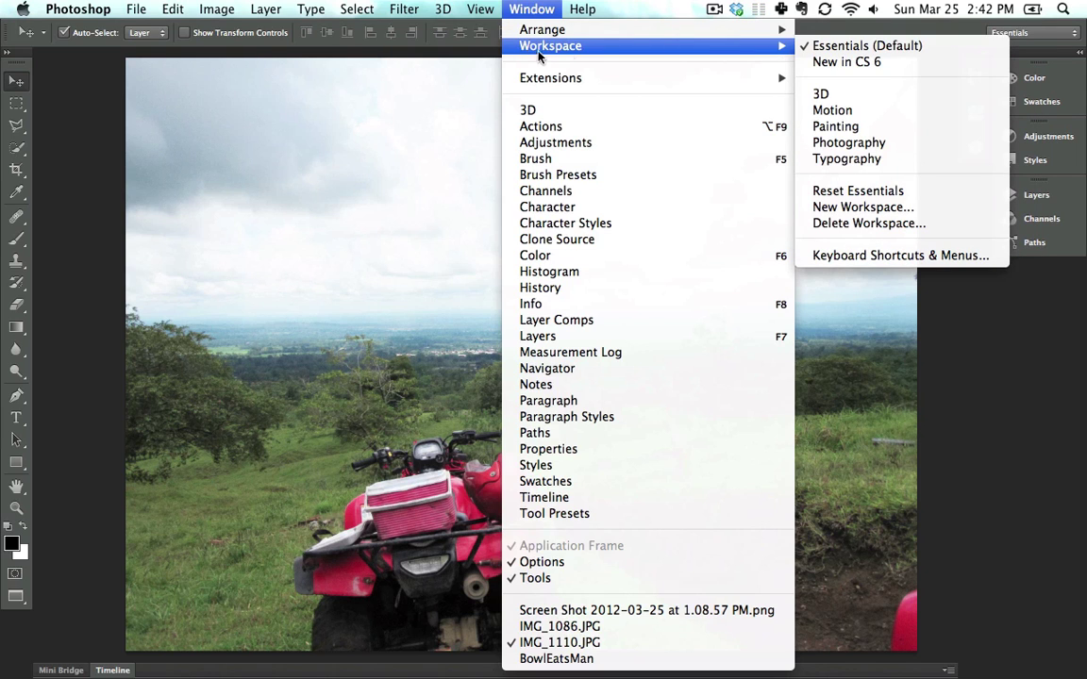
{"action": "left_click", "coordinate": [874, 63]}
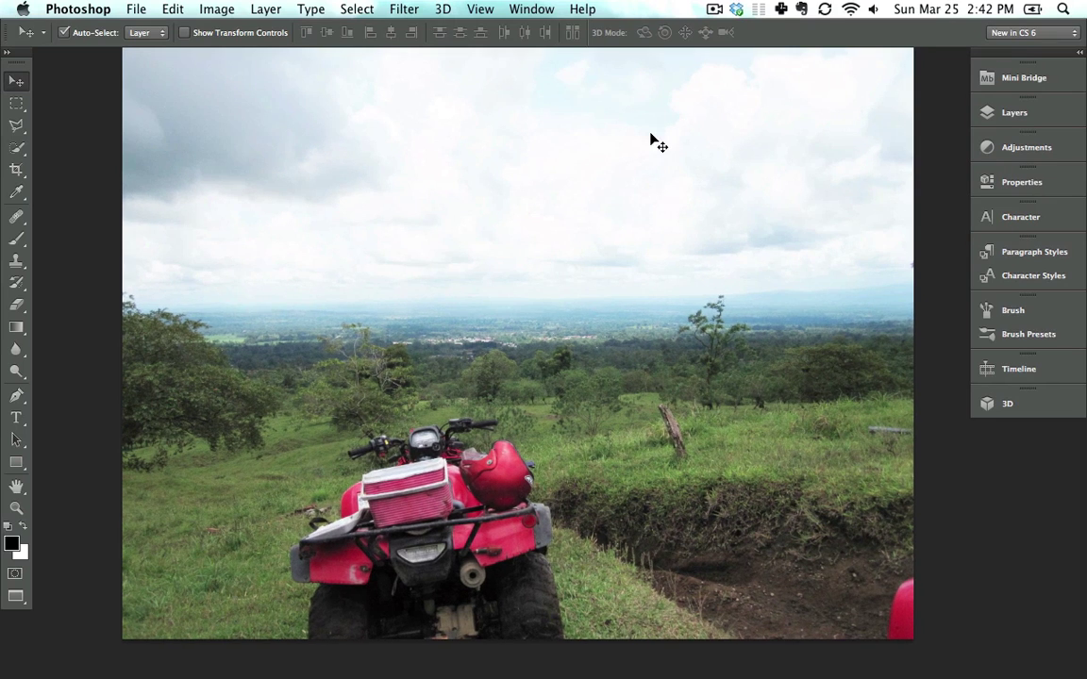
- Open Mini Bridge, resize its panes to enlarge the thumbnails, and browse through the photos
{"action": "left_click", "coordinate": [1016, 79]}
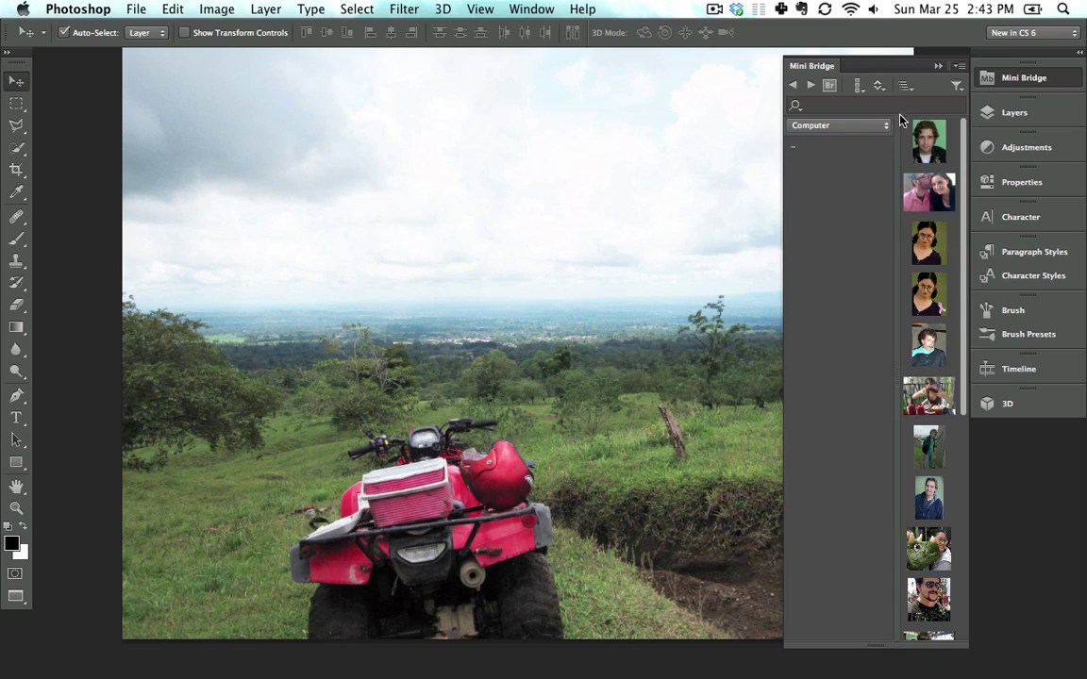
{"action": "left_click_drag", "start_coordinate": [964, 154], "coordinate": [968, 262]}
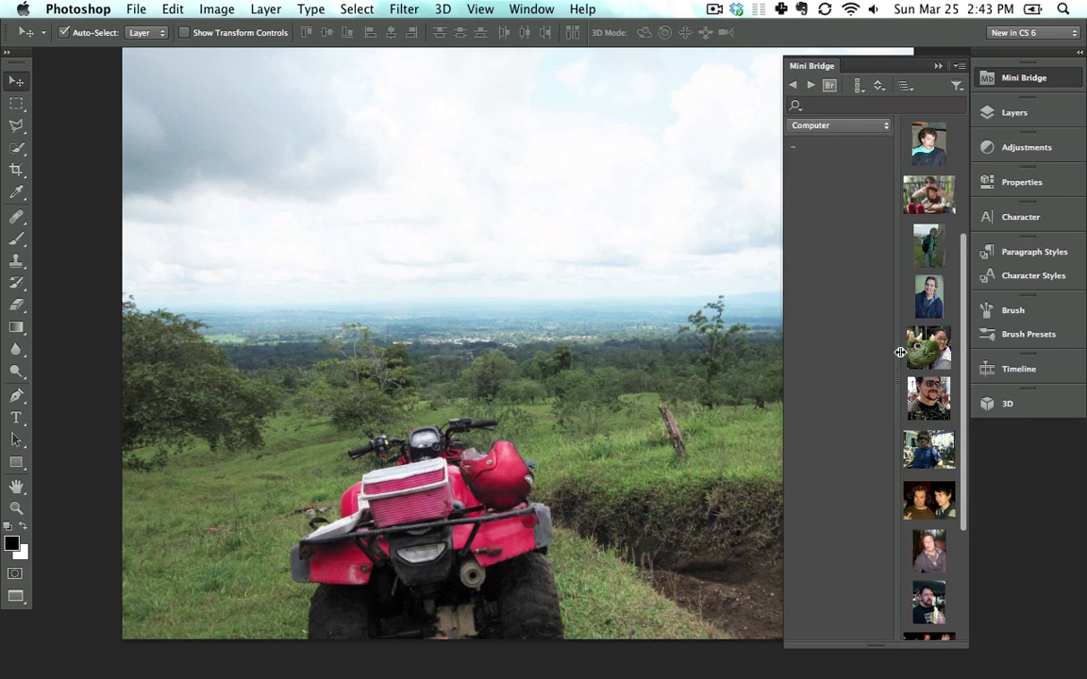
{"action": "left_click_drag", "start_coordinate": [896, 362], "coordinate": [854, 342]}
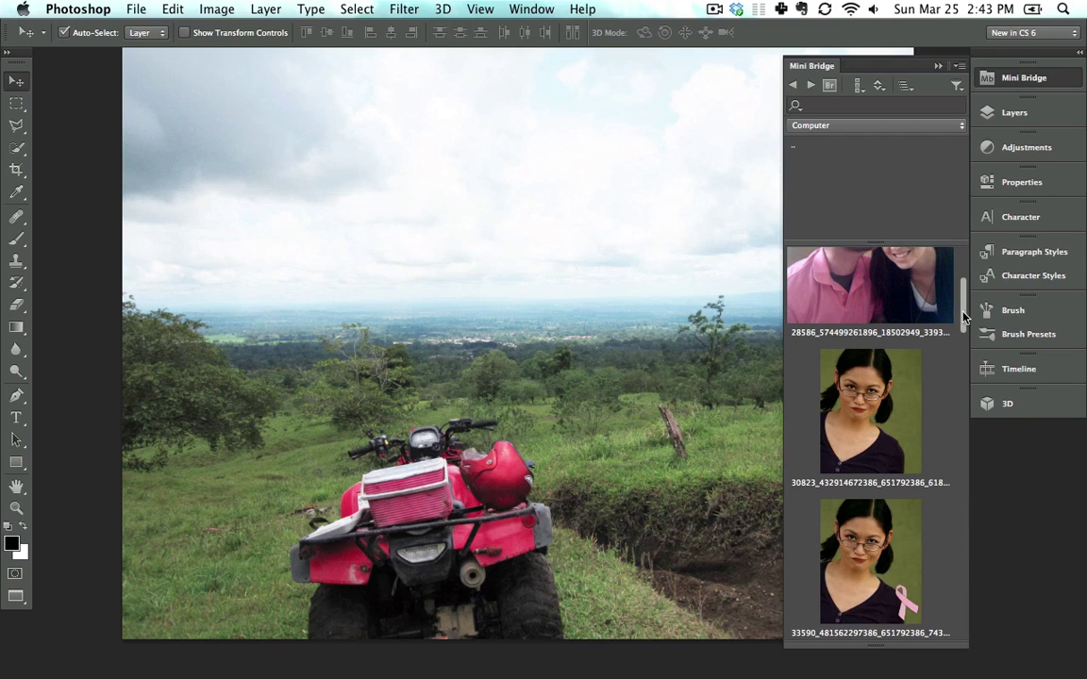
{"action": "scroll", "coordinate": [964, 319], "scroll_direction": "down", "scroll_amount": 5}
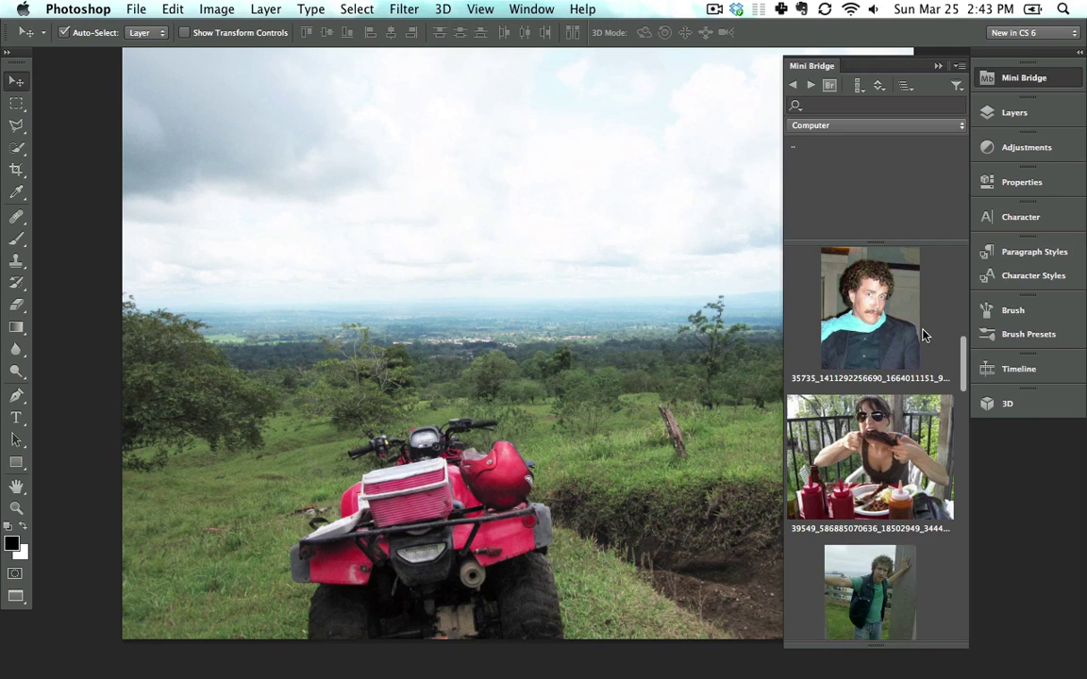
- Show the document's layers and set the layer filter type to Kind
{"action": "left_click", "coordinate": [1031, 114]}
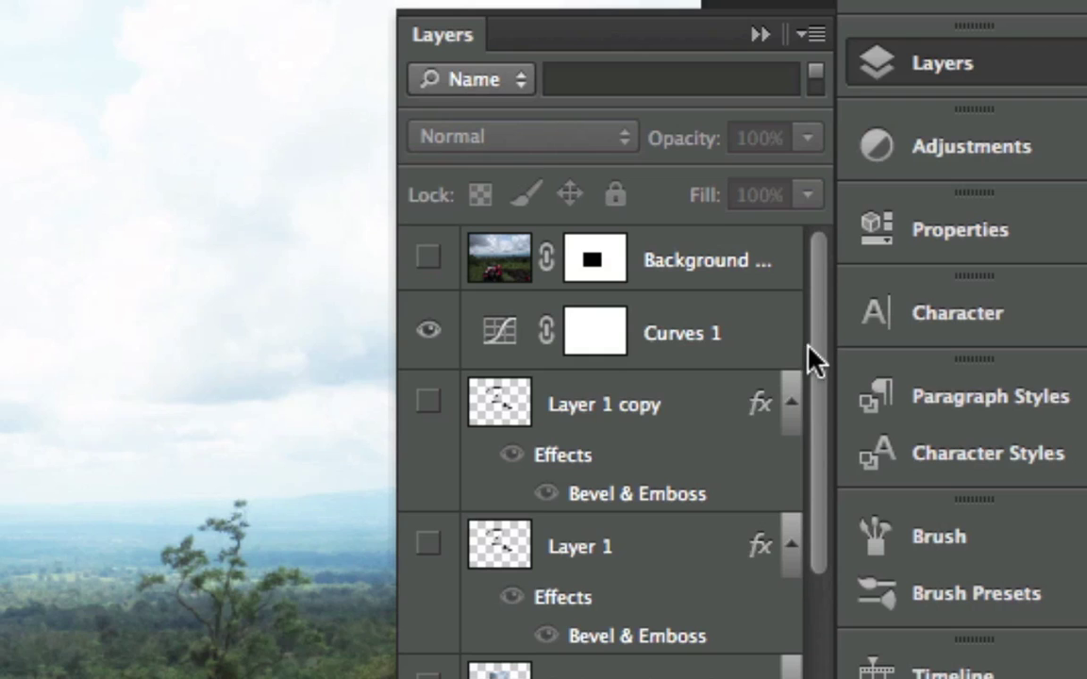
{"action": "left_click", "coordinate": [509, 84]}
{"action": "left_click", "coordinate": [485, 51]}
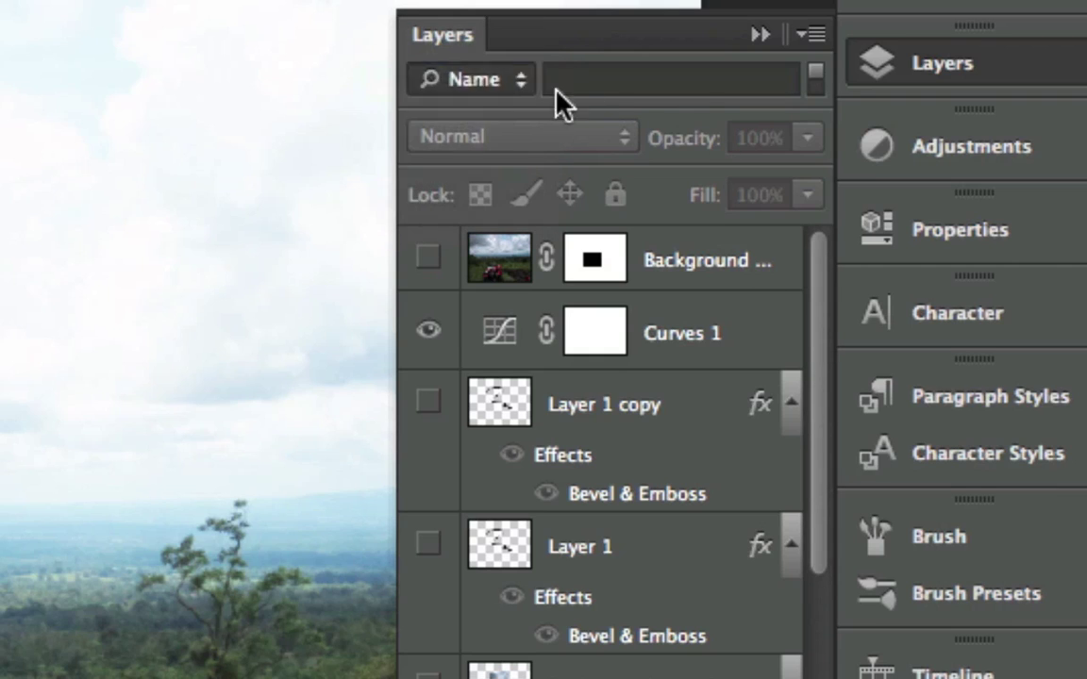
- Try filtering the layer list by pixel, adjustment and type layers, and clear the kind filters
{"action": "left_click", "coordinate": [620, 83]}
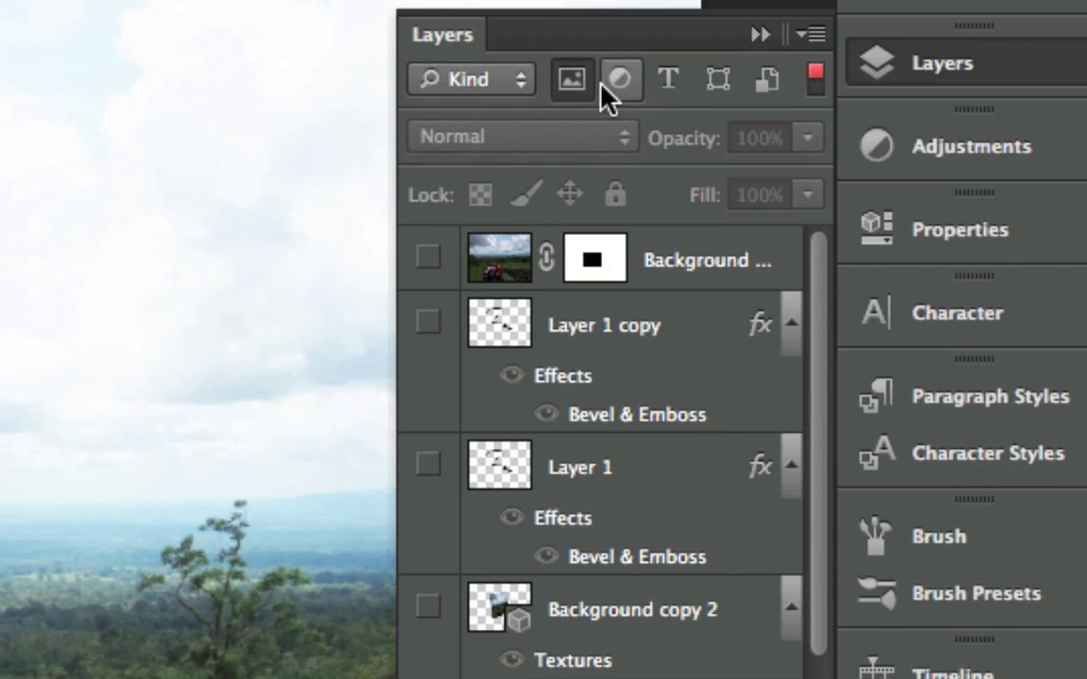
{"action": "left_click", "coordinate": [601, 85]}
{"action": "left_click", "coordinate": [666, 83]}
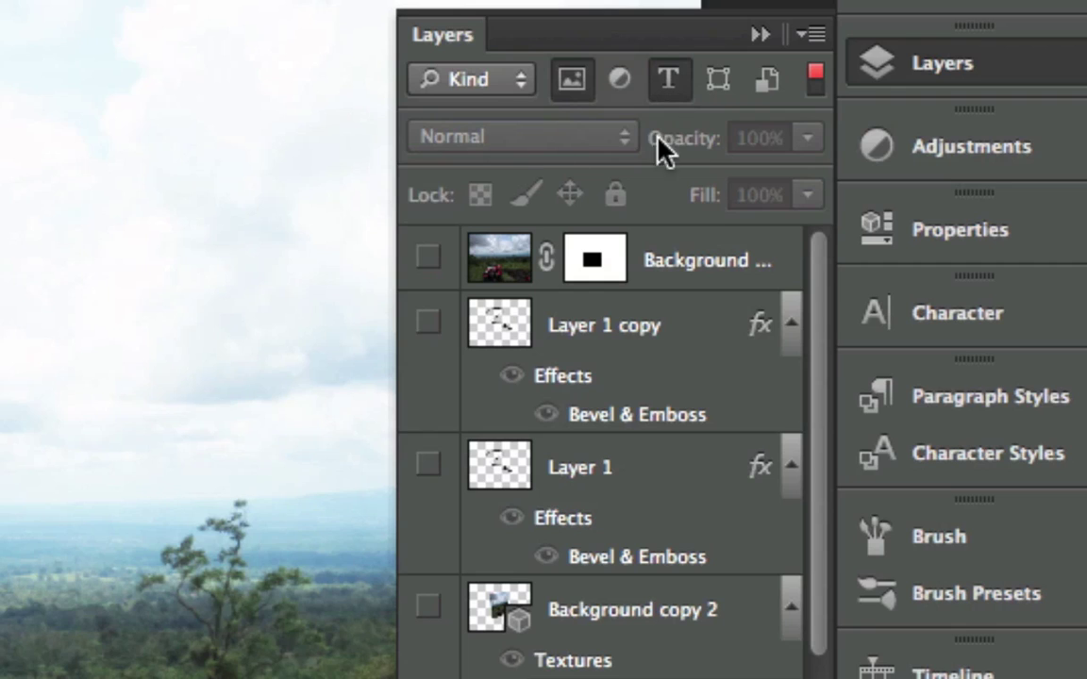
{"action": "left_click", "coordinate": [577, 83]}
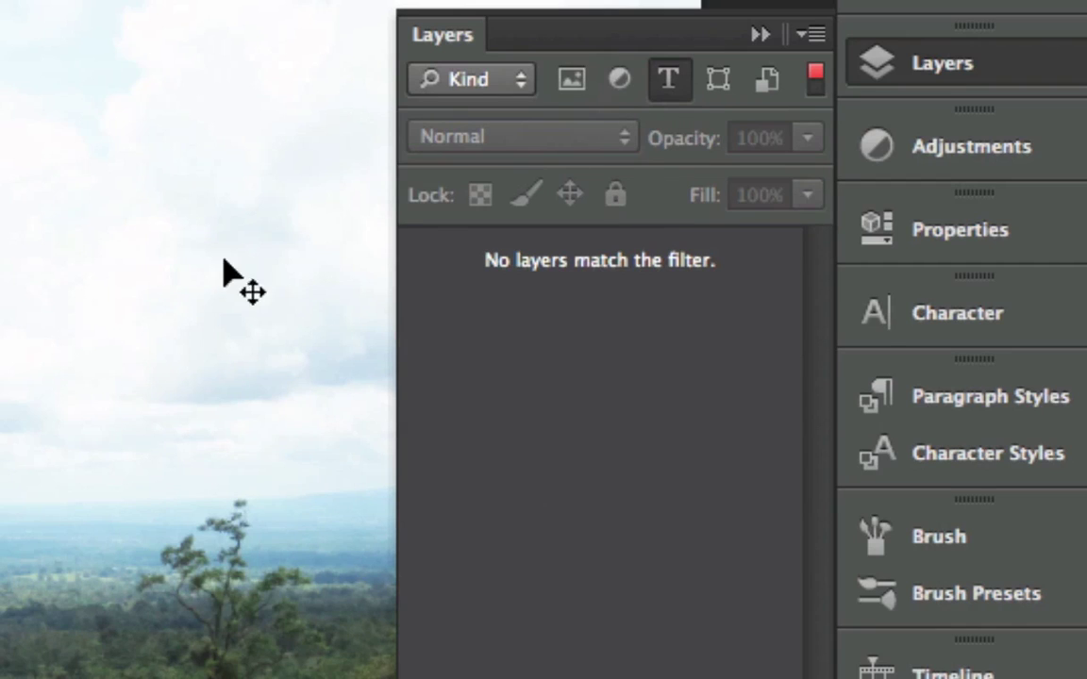
{"action": "left_click", "coordinate": [636, 83]}
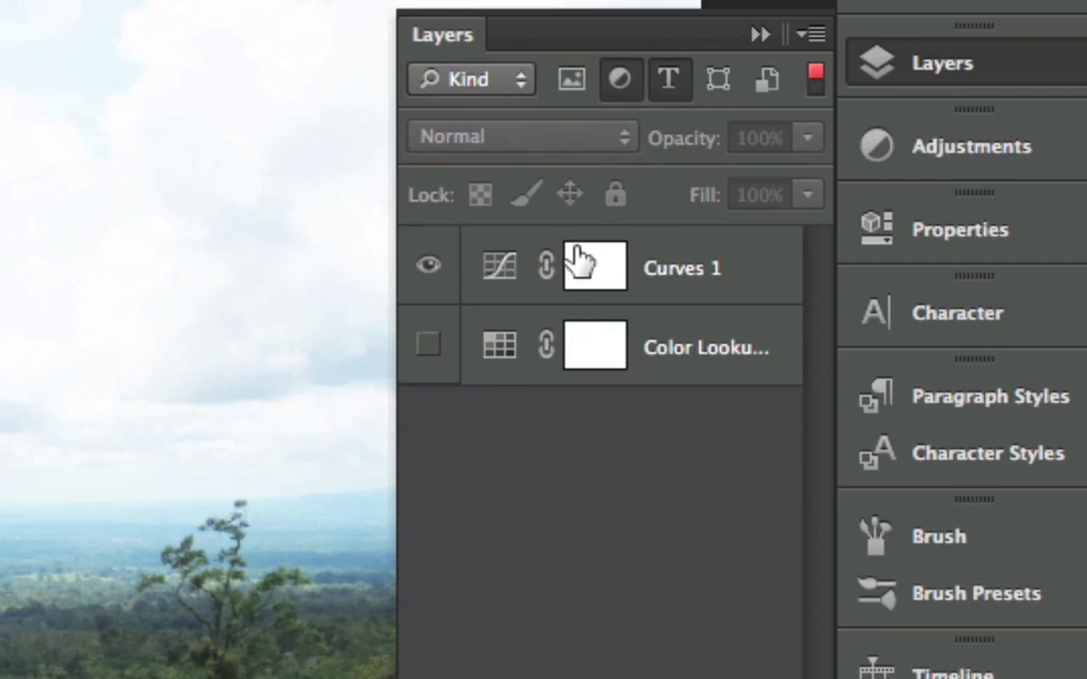
{"action": "left_click", "coordinate": [587, 93]}
{"action": "left_click", "coordinate": [622, 83]}
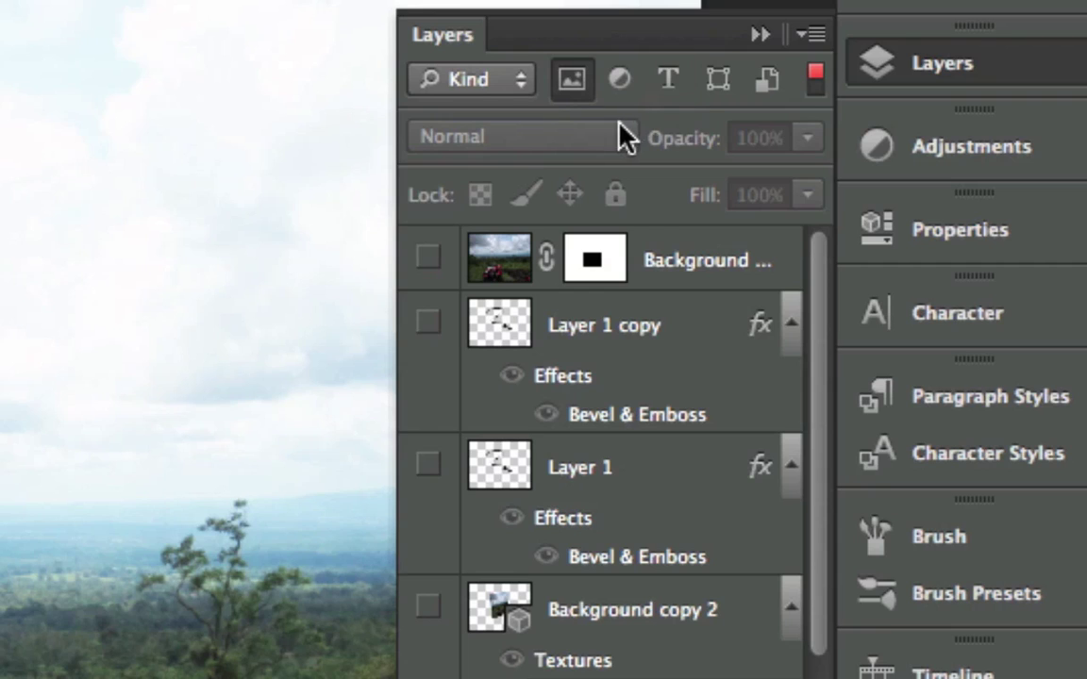
{"action": "left_click", "coordinate": [668, 81]}
{"action": "left_click", "coordinate": [619, 80]}
- Change the layer filter type to Name and filter the layers by "backgroun"
{"action": "left_click", "coordinate": [519, 81]}
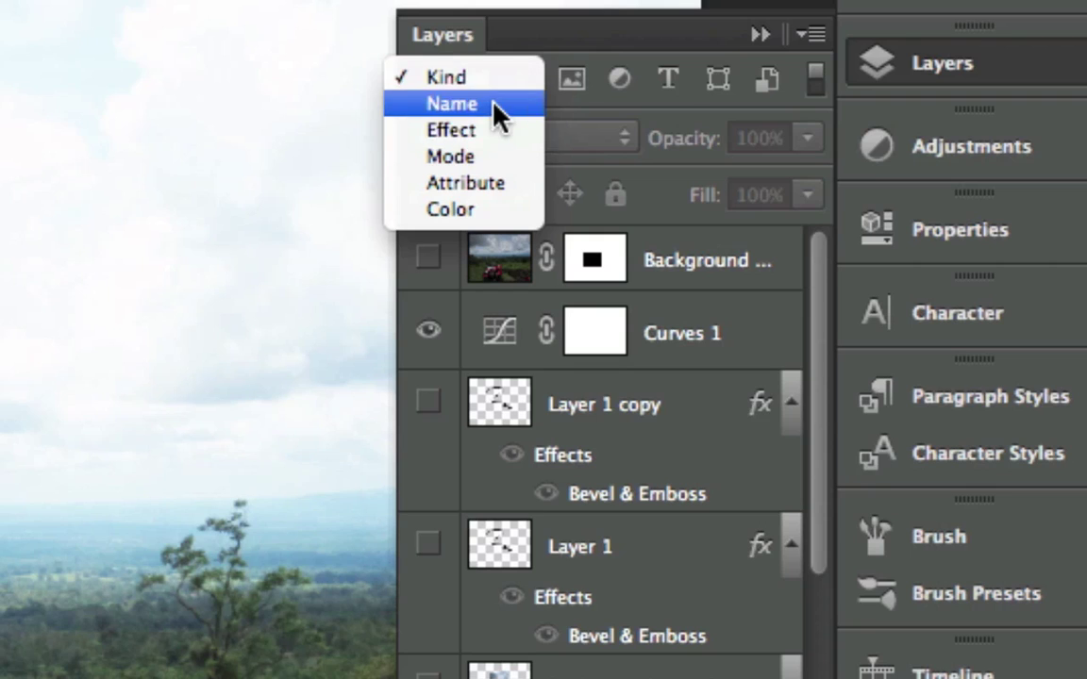
{"action": "left_click", "coordinate": [492, 106]}
{"action": "left_click", "coordinate": [644, 77]}
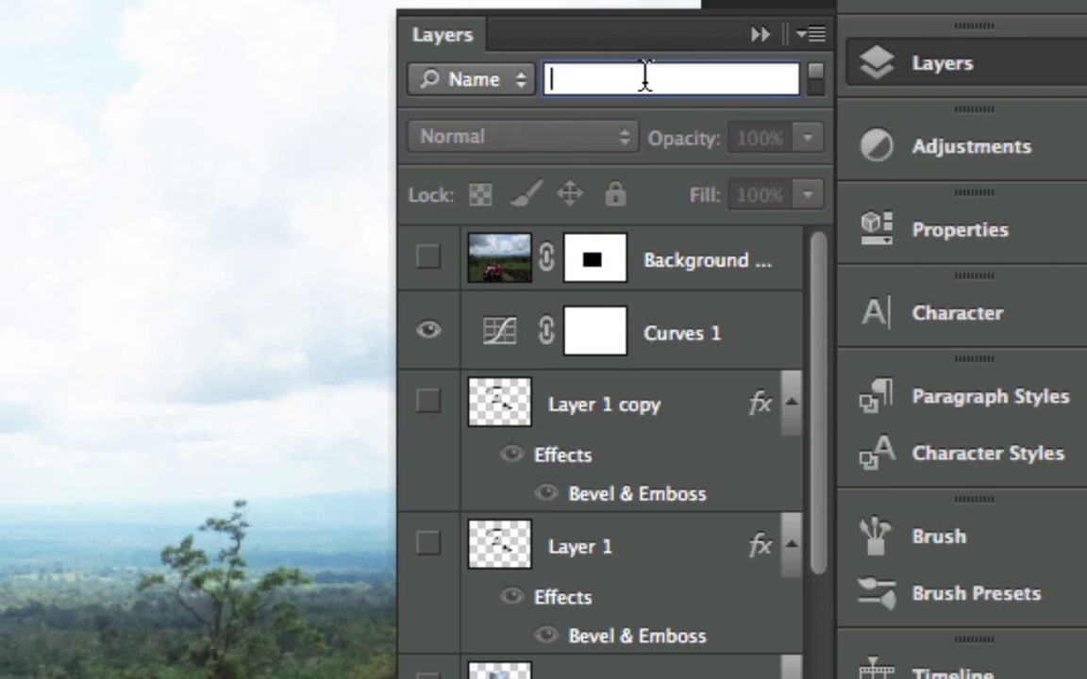
{"action": "type", "text": "ba"}
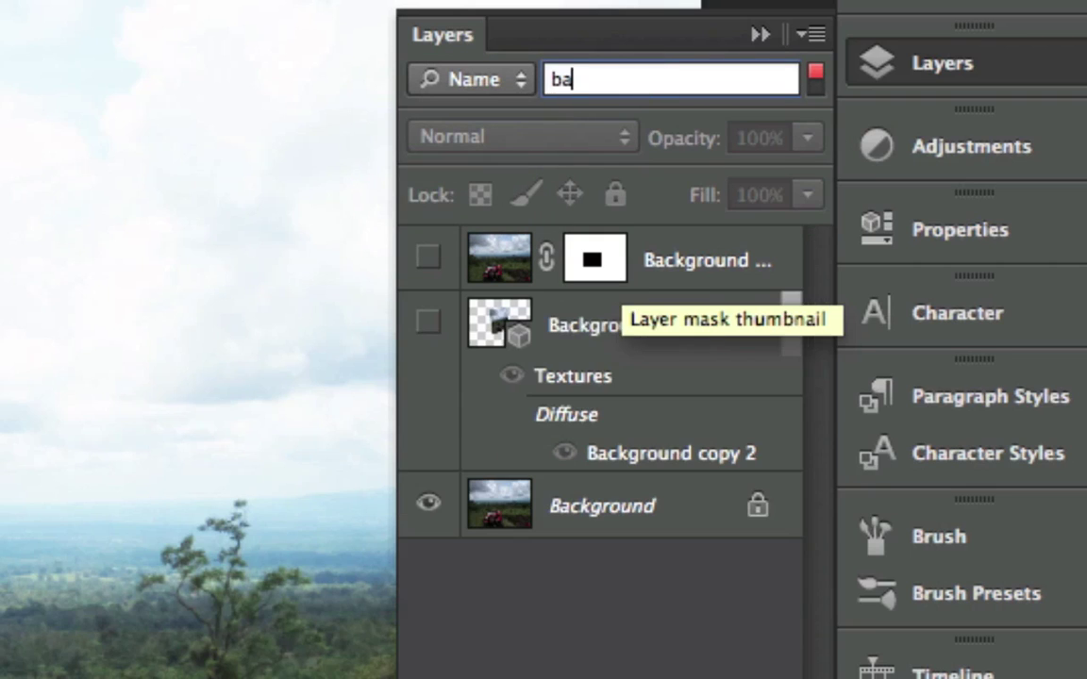
{"action": "type", "text": "ckgroun"}
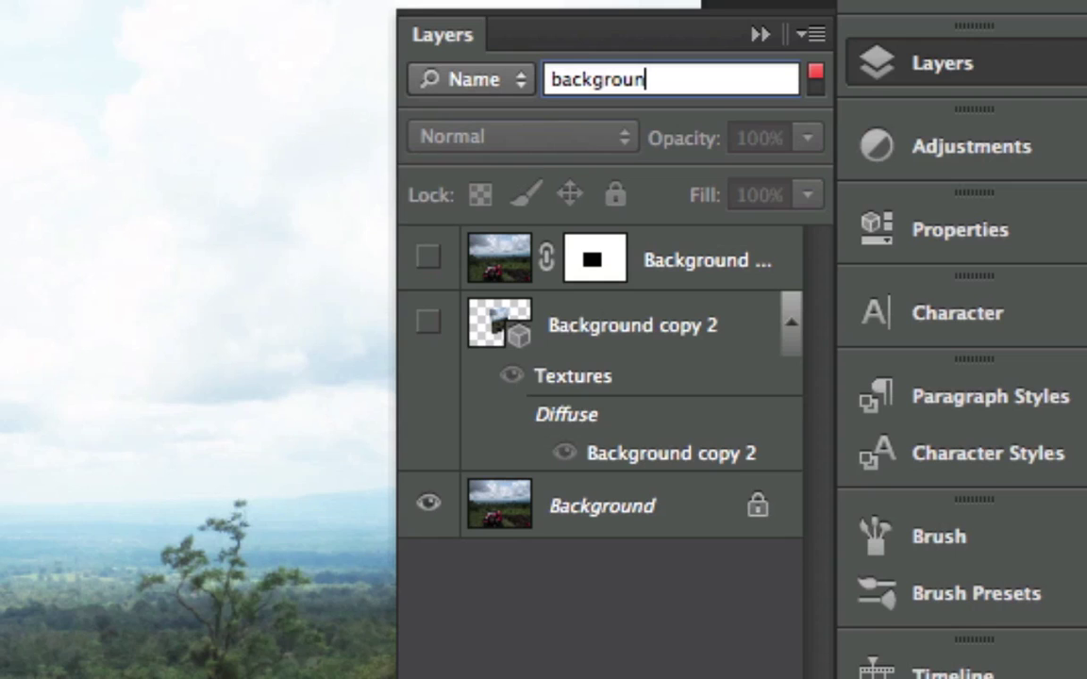
- Clear the name filter text so the layer list is no longer filtered
{"action": "key", "text": "BackSpace"}
{"action": "key", "text": "BackSpace"}
{"action": "key", "text": "BackSpace"}
{"action": "key", "text": "BackSpace"}
{"action": "key", "text": "BackSpace"}
{"action": "key", "text": "BackSpace"}
{"action": "key", "text": "BackSpace"}
{"action": "key", "text": "BackSpace"}
{"action": "key", "text": "BackSpace"}
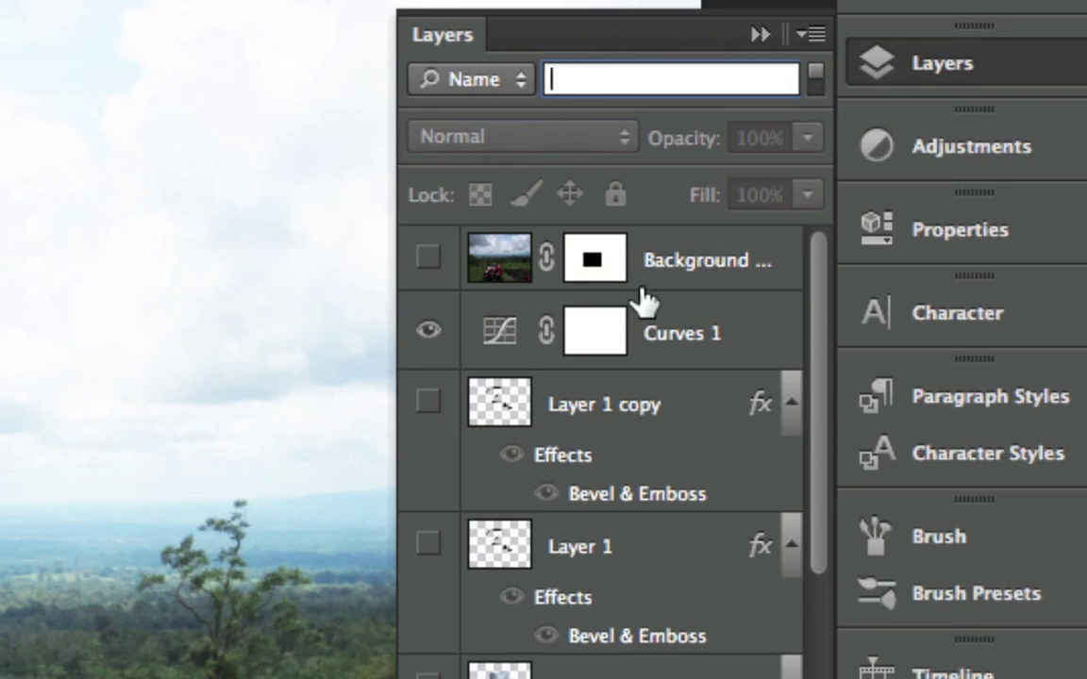
- Try filtering the layers by Effect and by Mode, and set the filter type back to Kind
{"action": "left_click", "coordinate": [532, 83]}
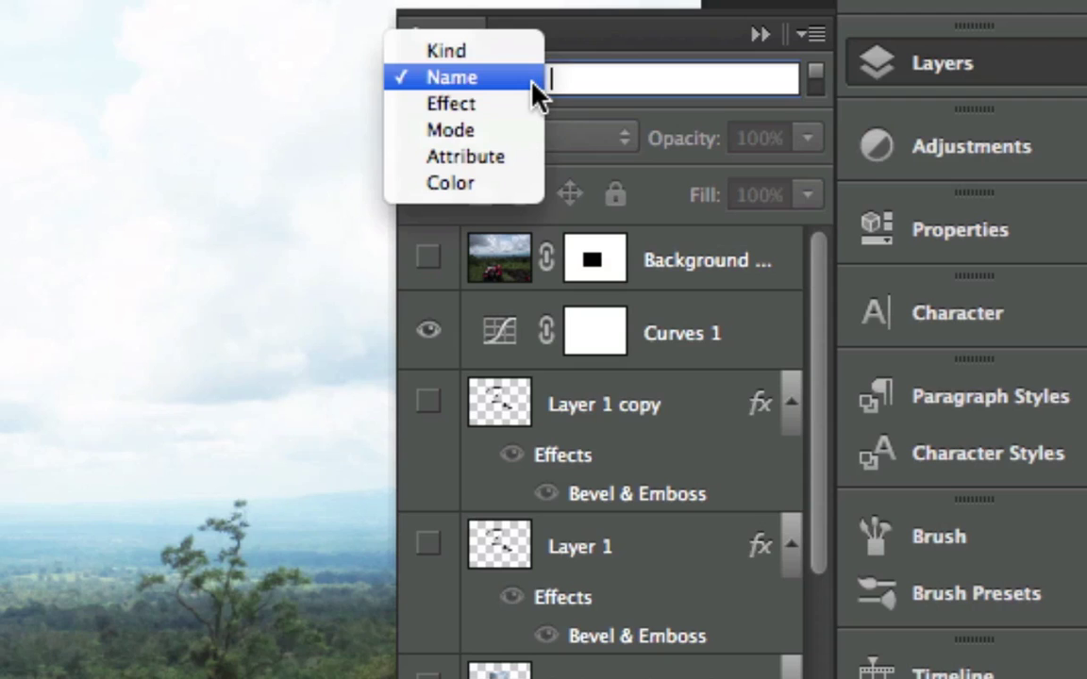
{"action": "left_click", "coordinate": [528, 103]}
{"action": "left_click", "coordinate": [445, 81]}
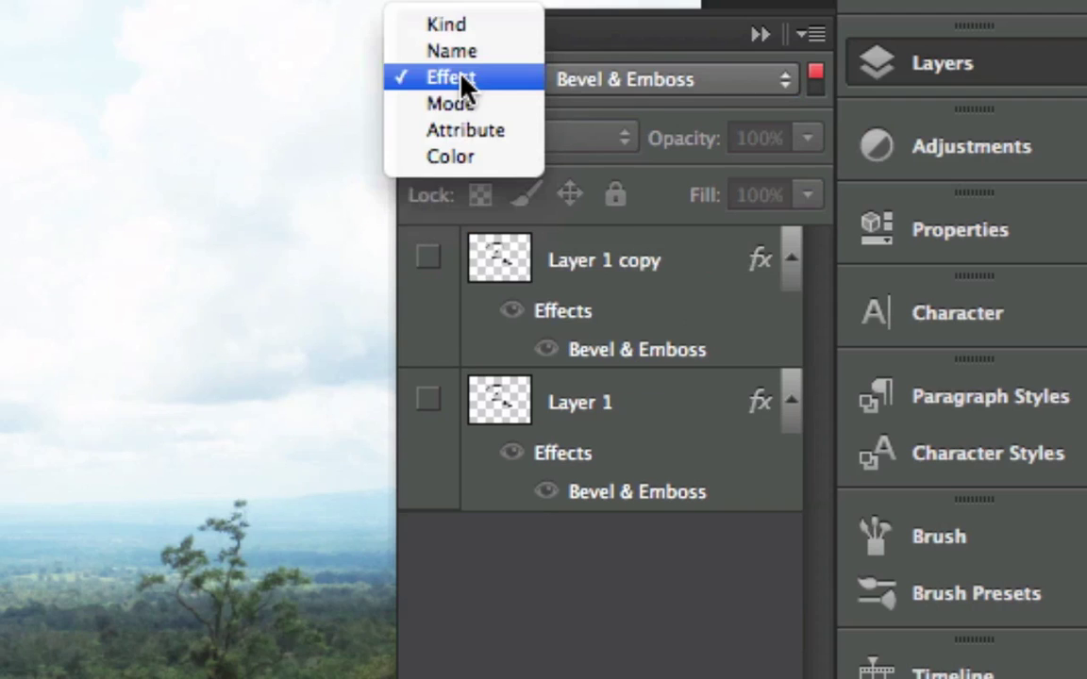
{"action": "left_click", "coordinate": [462, 105]}
{"action": "left_click", "coordinate": [477, 79]}
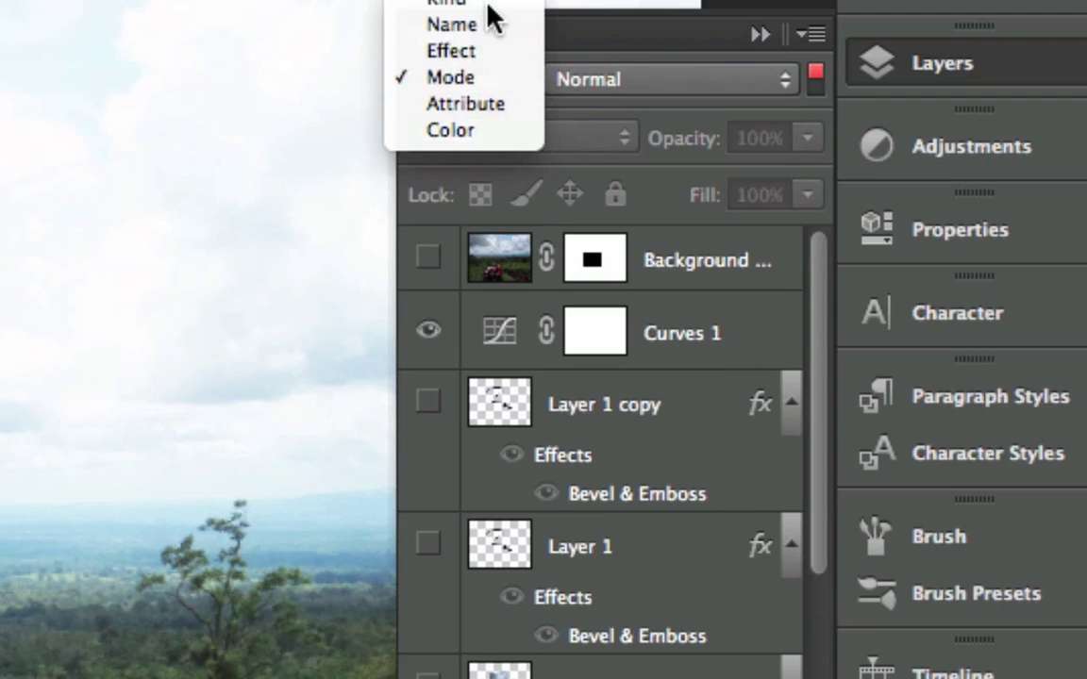
{"action": "left_click", "coordinate": [491, 5]}
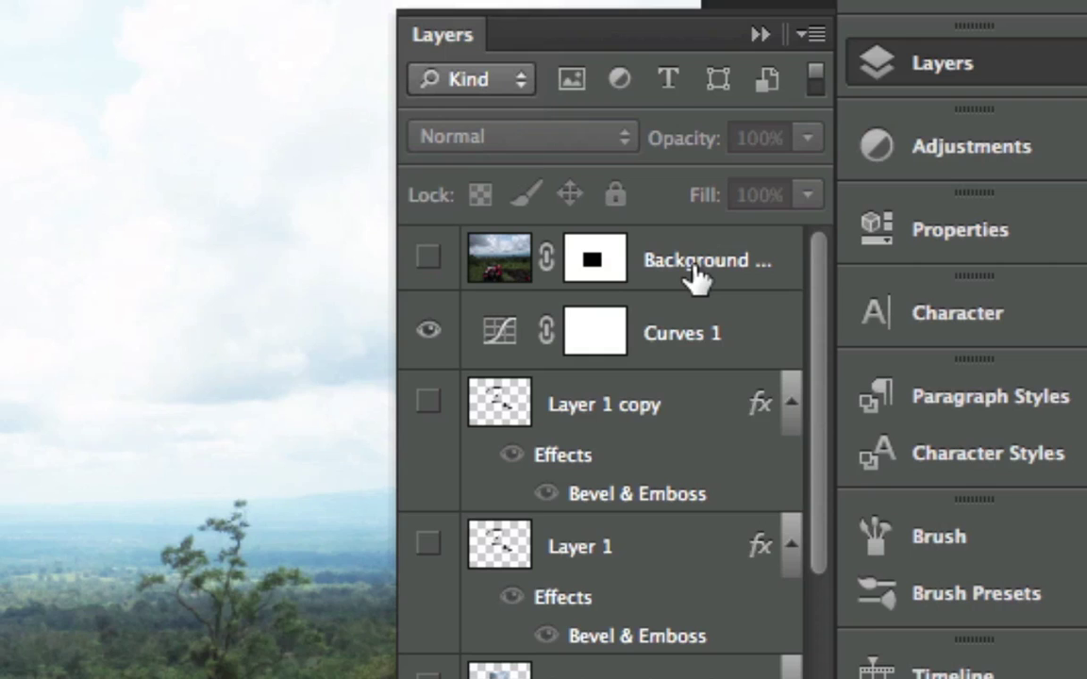
- Collapse the sublists under Layer 1 copy, Layer 1 and Background copy 2 in the layer list
{"action": "left_click", "coordinate": [754, 415]}
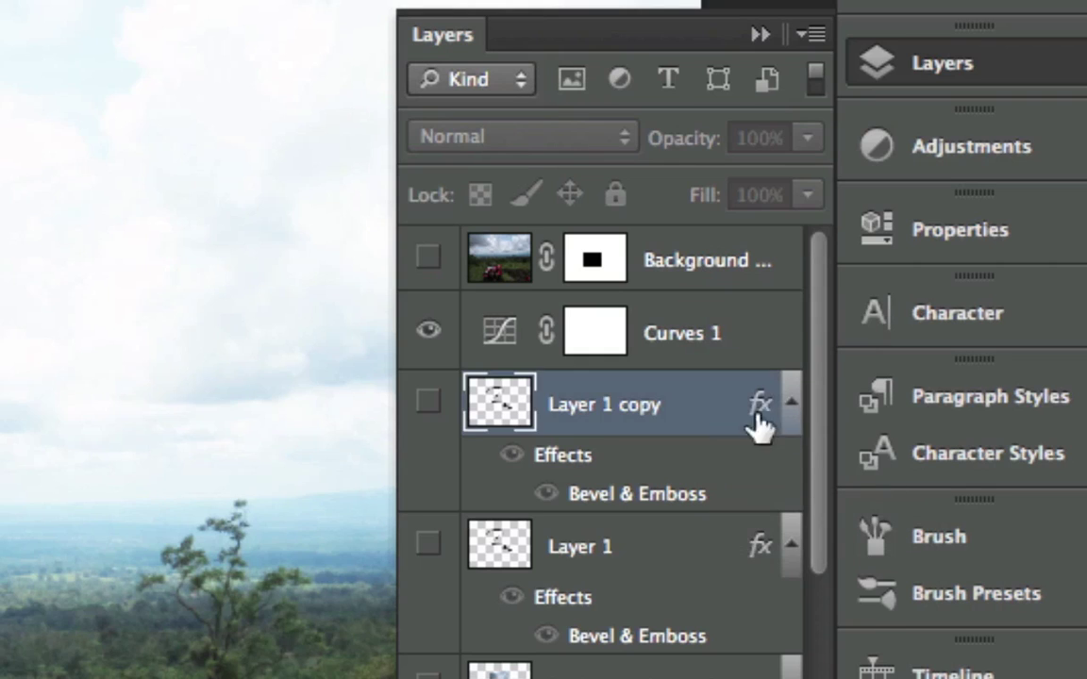
{"action": "left_click", "coordinate": [793, 406]}
{"action": "left_click", "coordinate": [792, 472]}
{"action": "left_click", "coordinate": [792, 534]}
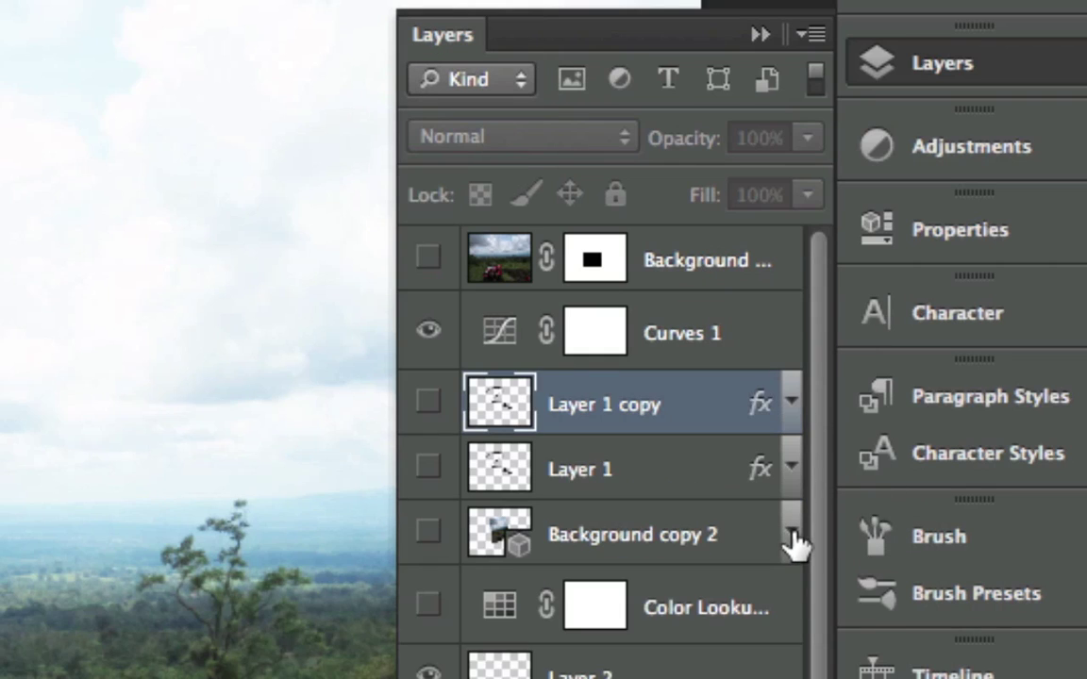
- Give Layer 1 and Layer 1 copy the Blue color label and select the Curves 1 layer
{"action": "left_click", "coordinate": [637, 472]}
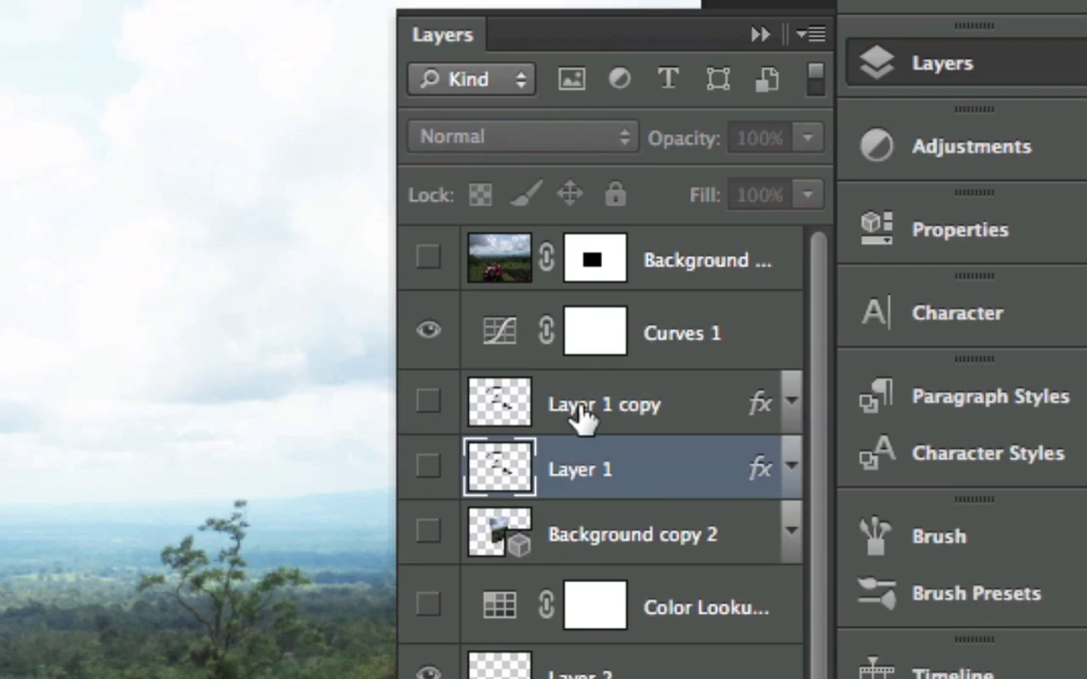
{"action": "left_click", "coordinate": [582, 412], "text": "shift"}
{"action": "right_click", "coordinate": [821, 318]}
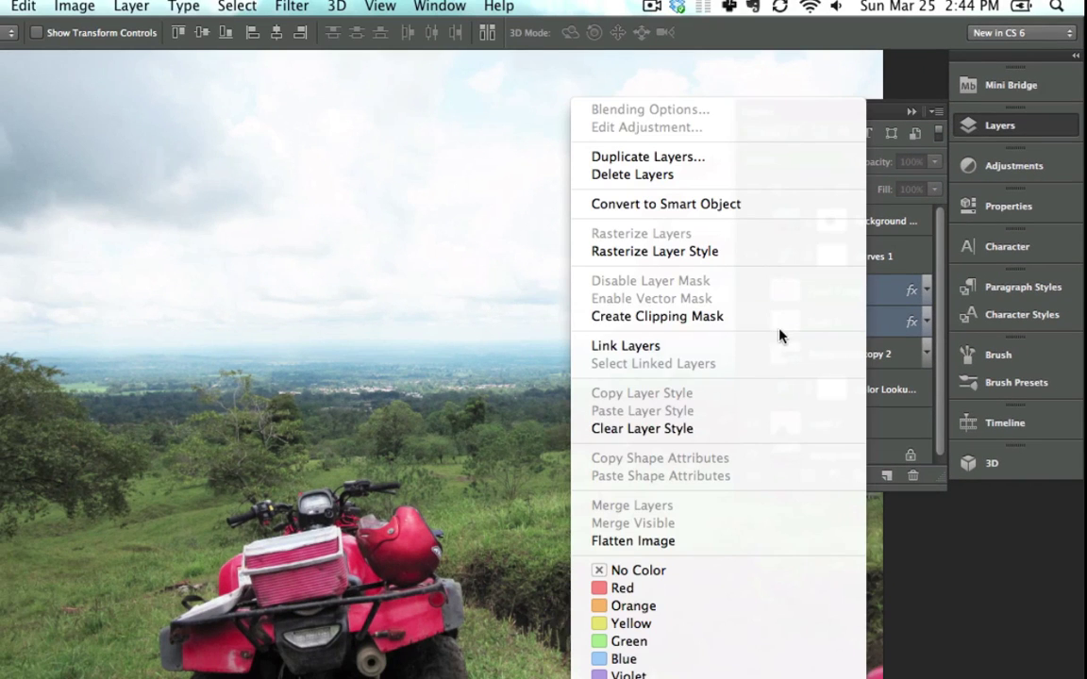
{"action": "left_click", "coordinate": [704, 658]}
{"action": "left_click", "coordinate": [795, 252]}
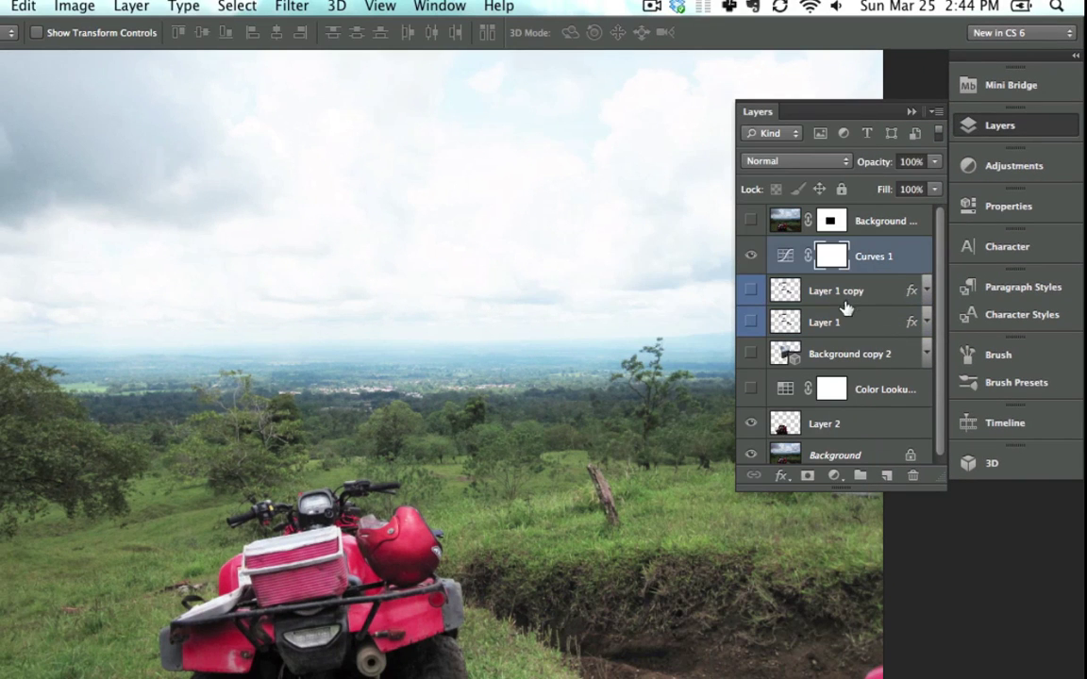
- Select Layer 1 copy and Layer 1 and group them
{"action": "left_click", "coordinate": [872, 303]}
{"action": "left_click", "coordinate": [873, 326], "text": "shift"}
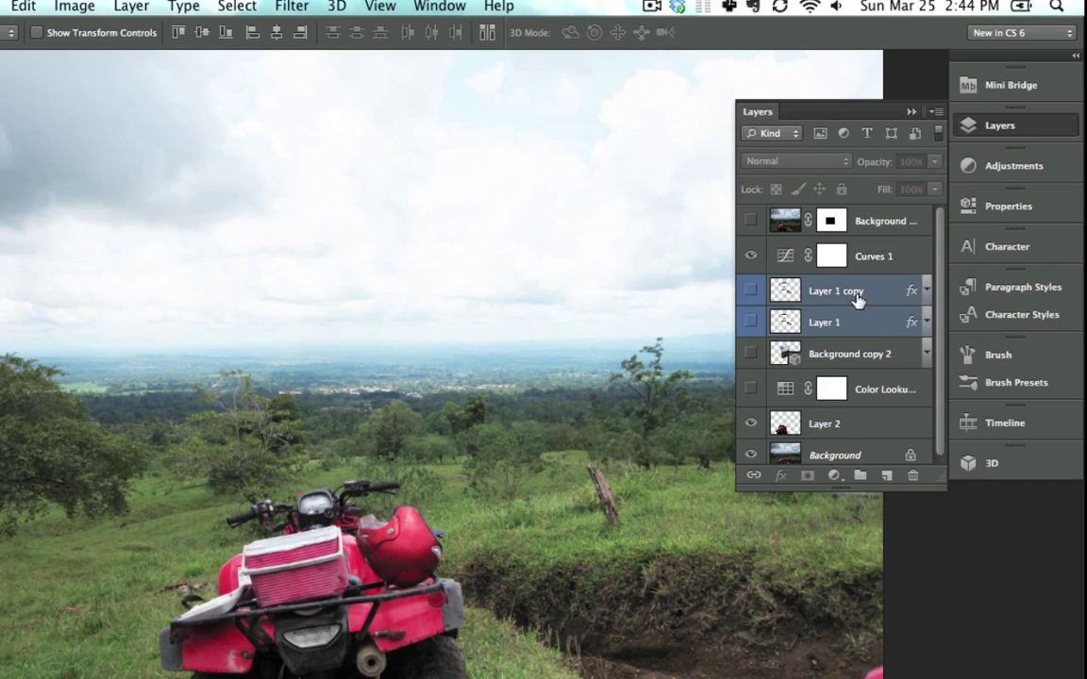
{"action": "key", "text": "super+g"}
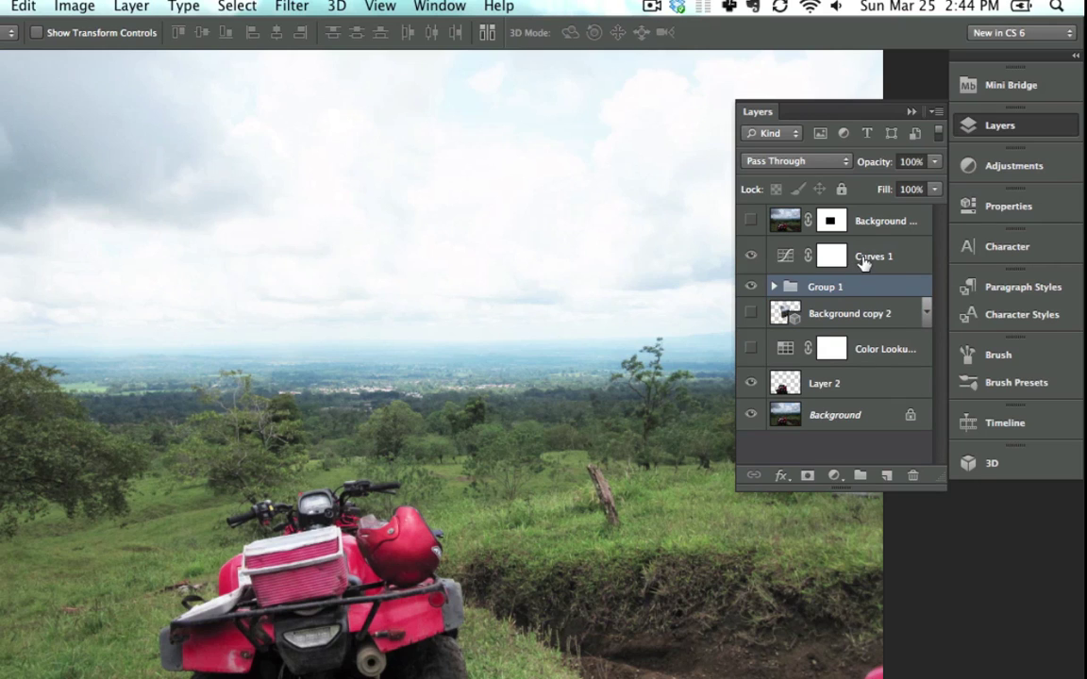
- Try clipping the Curves 1 layer to the group, and regroup the two layers without the clipping
{"action": "left_click", "coordinate": [848, 264]}
{"action": "key", "text": "super+alt+g"}
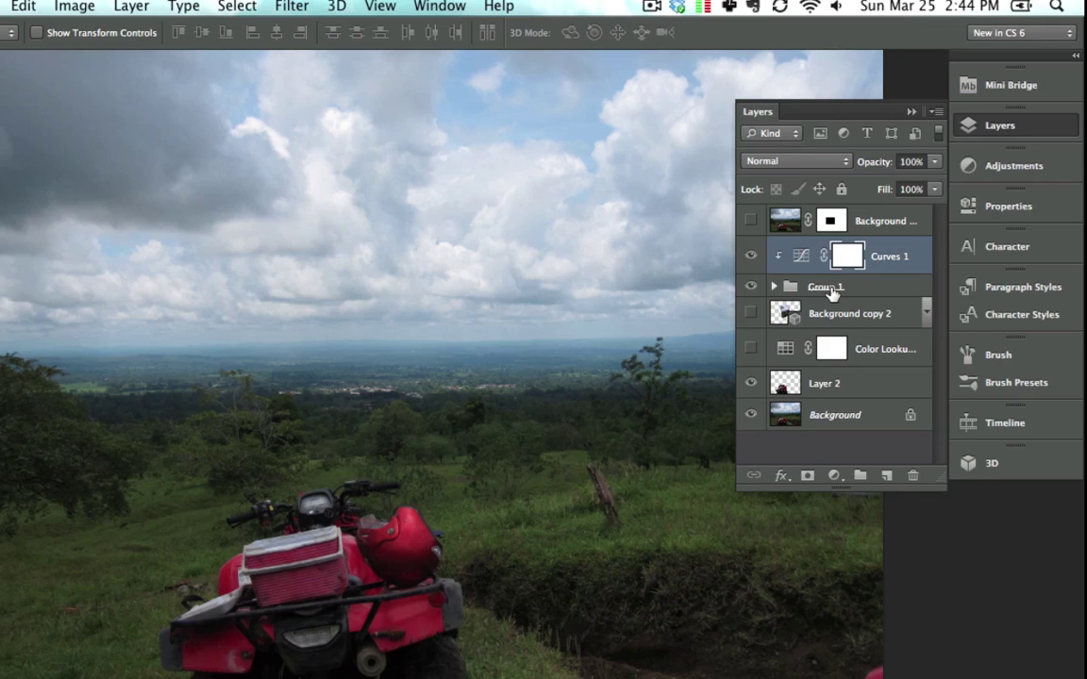
{"action": "left_click", "coordinate": [827, 288]}
{"action": "key", "text": "super+shift+g"}
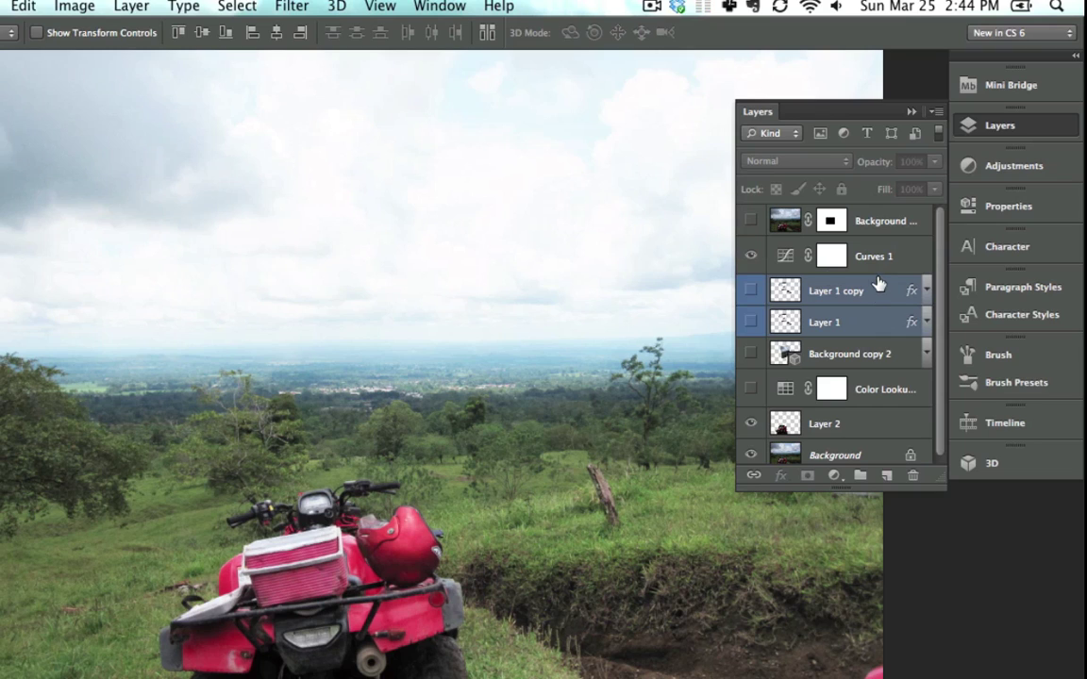
{"action": "key", "text": "super+g"}
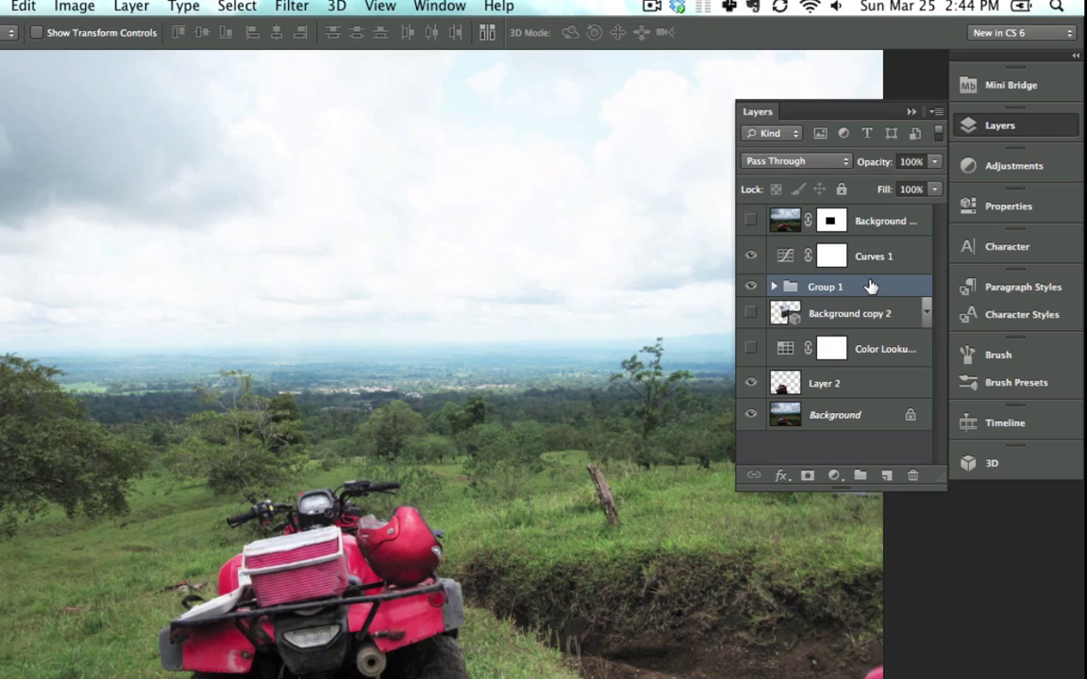
{"action": "key", "text": "super+g"}
- Add a Color Lookup adjustment layer above the group and enlarge the layer list to fit all layers
{"action": "left_click", "coordinate": [995, 167]}
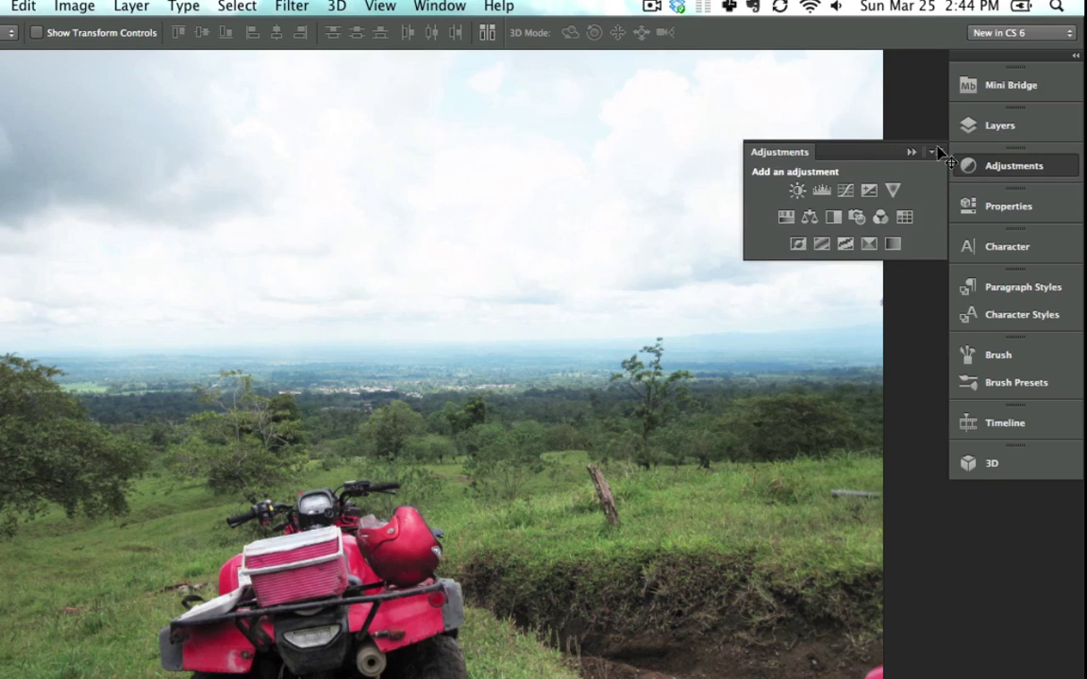
{"action": "left_click", "coordinate": [904, 217]}
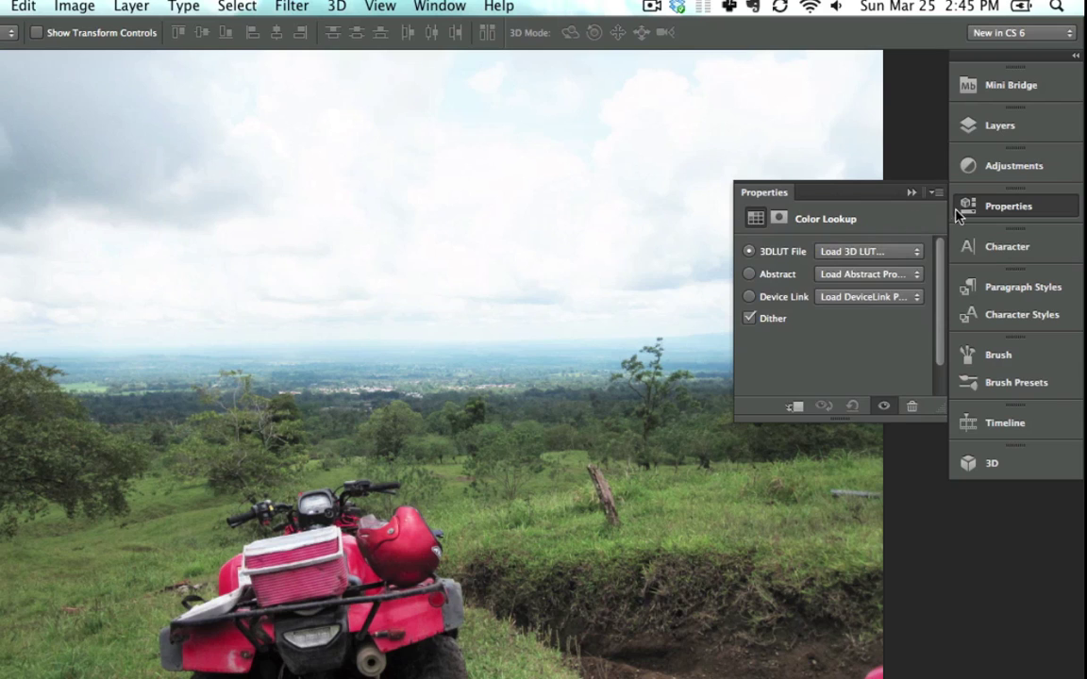
{"action": "left_click", "coordinate": [1000, 129]}
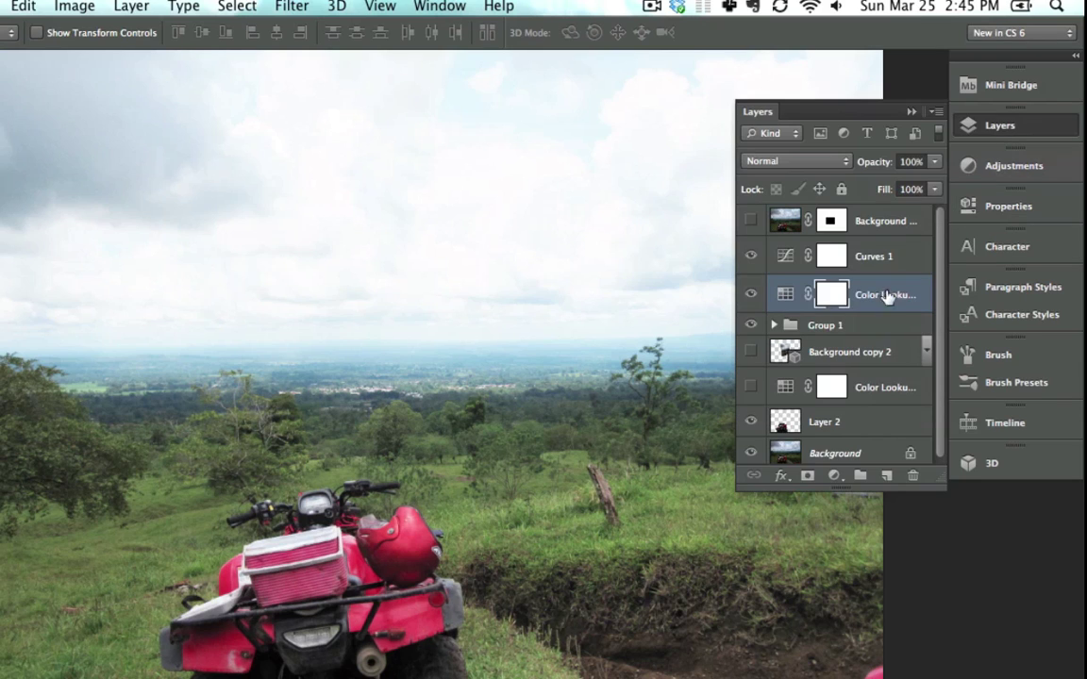
{"action": "left_click_drag", "start_coordinate": [939, 541], "coordinate": [929, 571]}
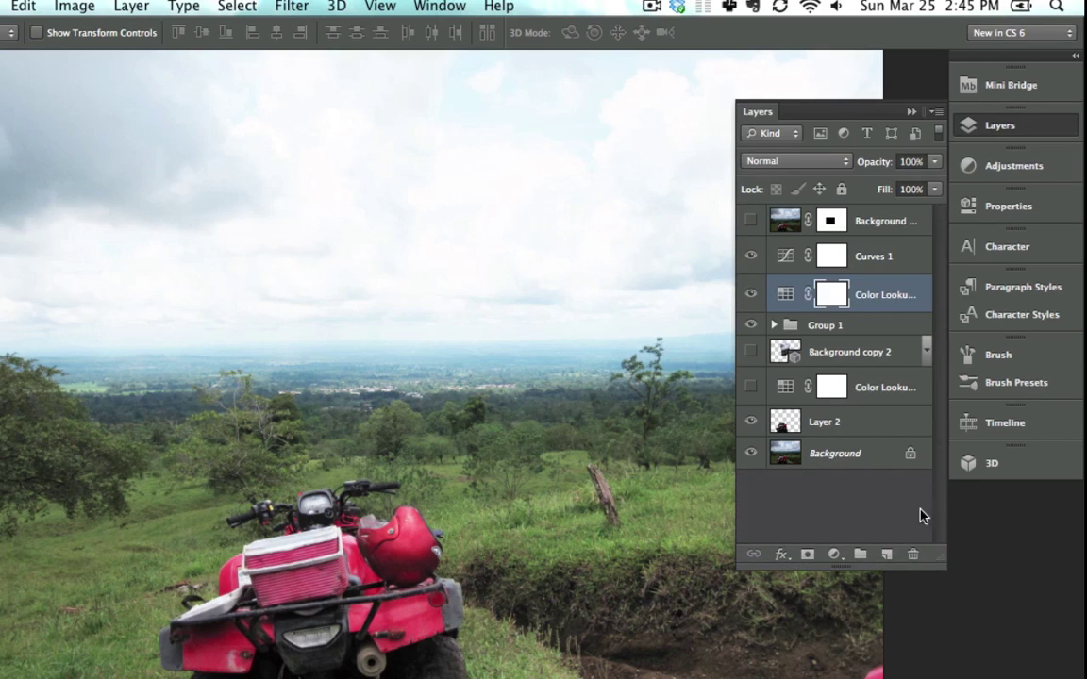
- Make the Color Lookup layer above Layer 2 visible and set its 3DLUT file to Crisp_Warm.look
{"action": "left_click", "coordinate": [830, 387]}
{"action": "left_click", "coordinate": [764, 390]}
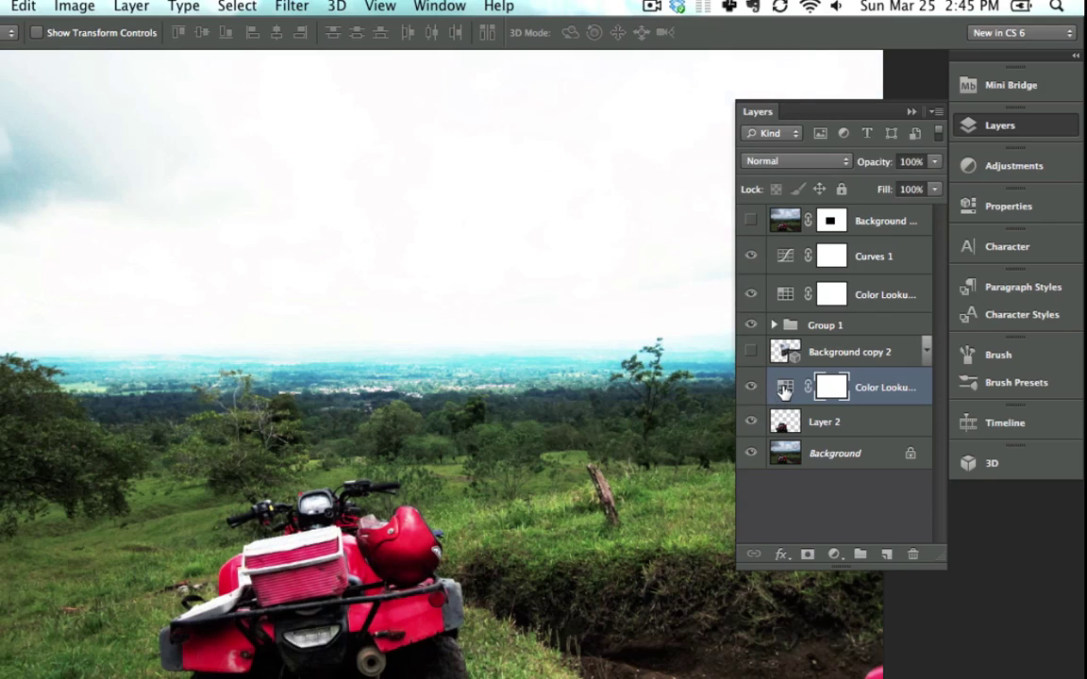
{"action": "left_click", "coordinate": [869, 250]}
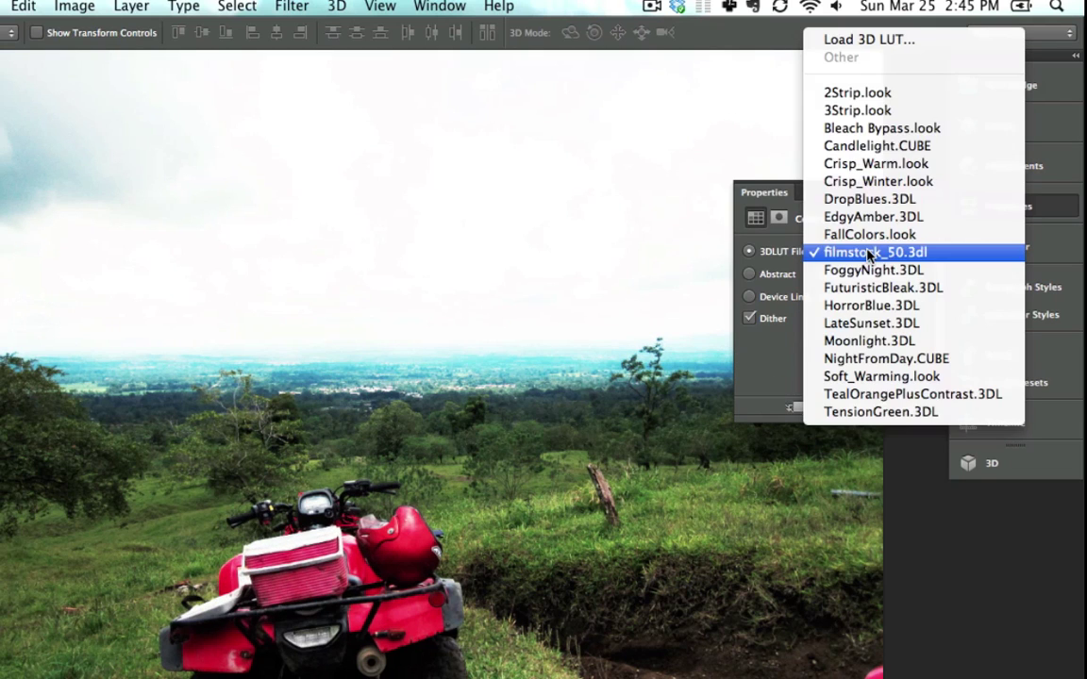
{"action": "left_click", "coordinate": [864, 164]}
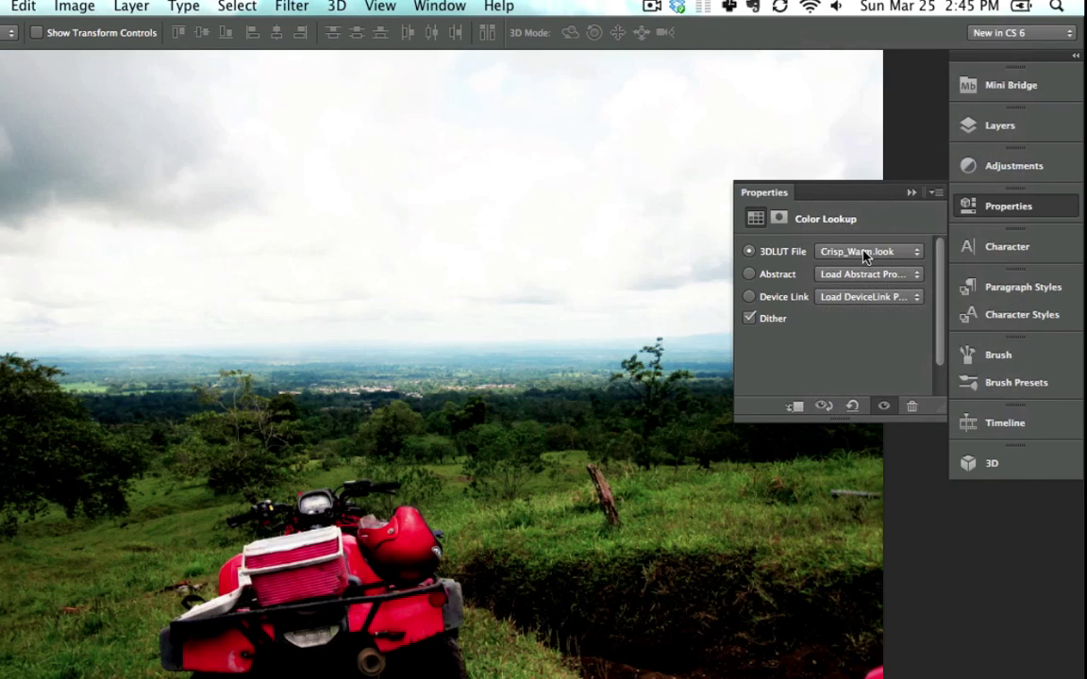
- Try the 3Strip.look and Moonlight.3DL files as the 3DLUT of the Color Lookup layer
{"action": "left_click", "coordinate": [861, 252]}
{"action": "left_click", "coordinate": [862, 200]}
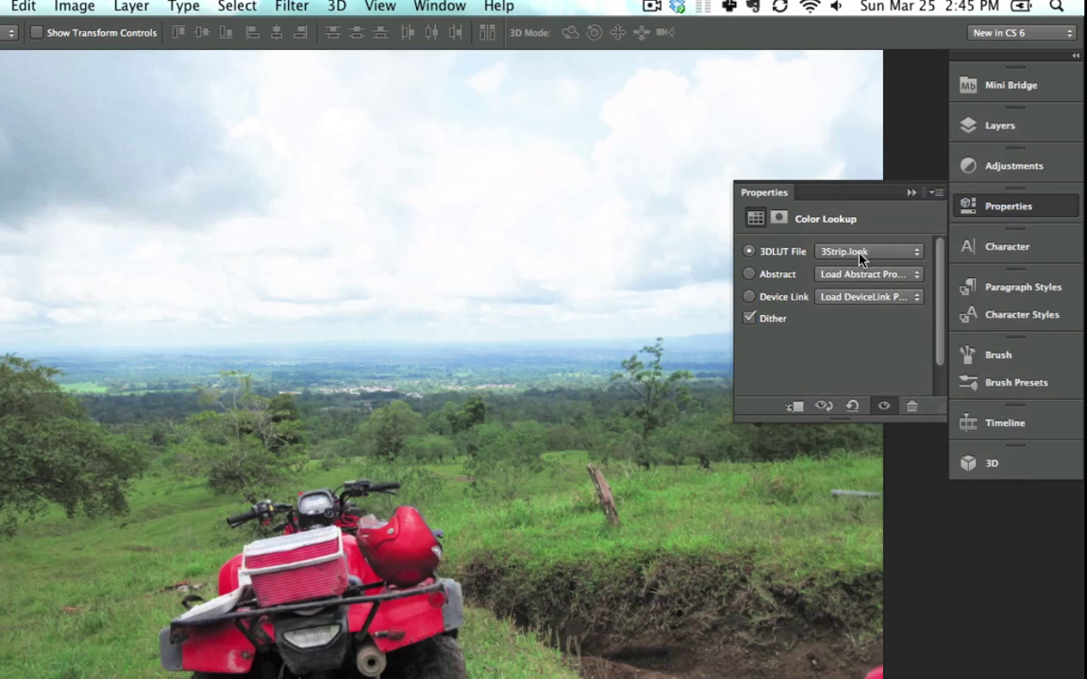
{"action": "left_click", "coordinate": [832, 251]}
{"action": "left_click", "coordinate": [871, 484]}
- Set the Color Lookup layer's 3DLUT file to Soft_Warming.look and look through the list of available 3DLUT files
{"action": "left_click", "coordinate": [861, 253]}
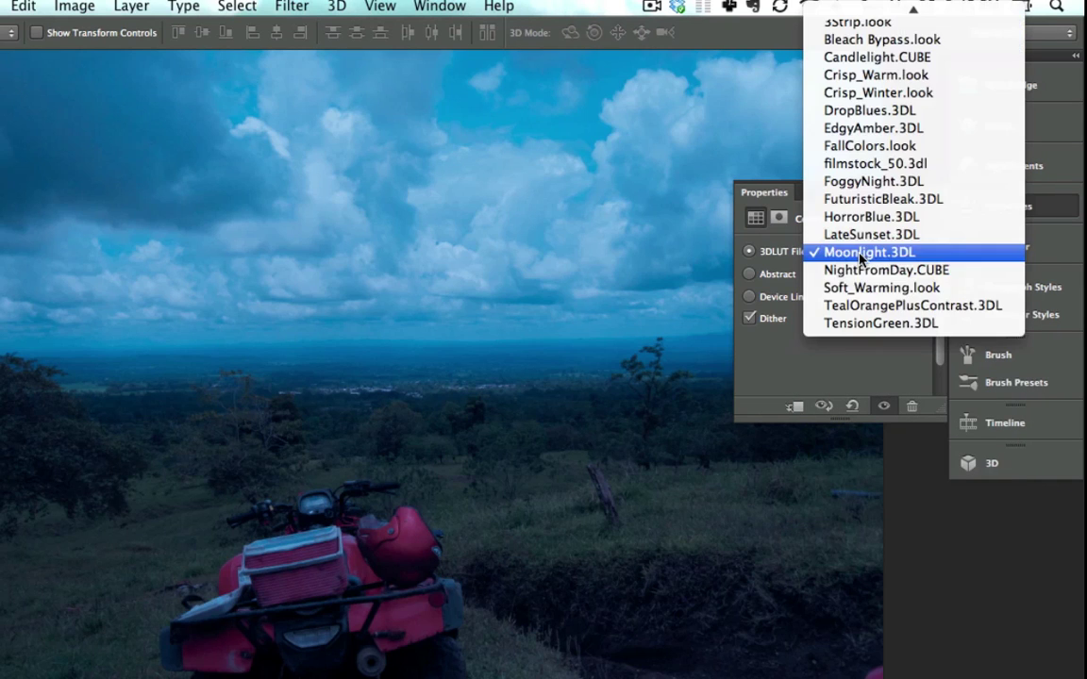
{"action": "left_click", "coordinate": [860, 284]}
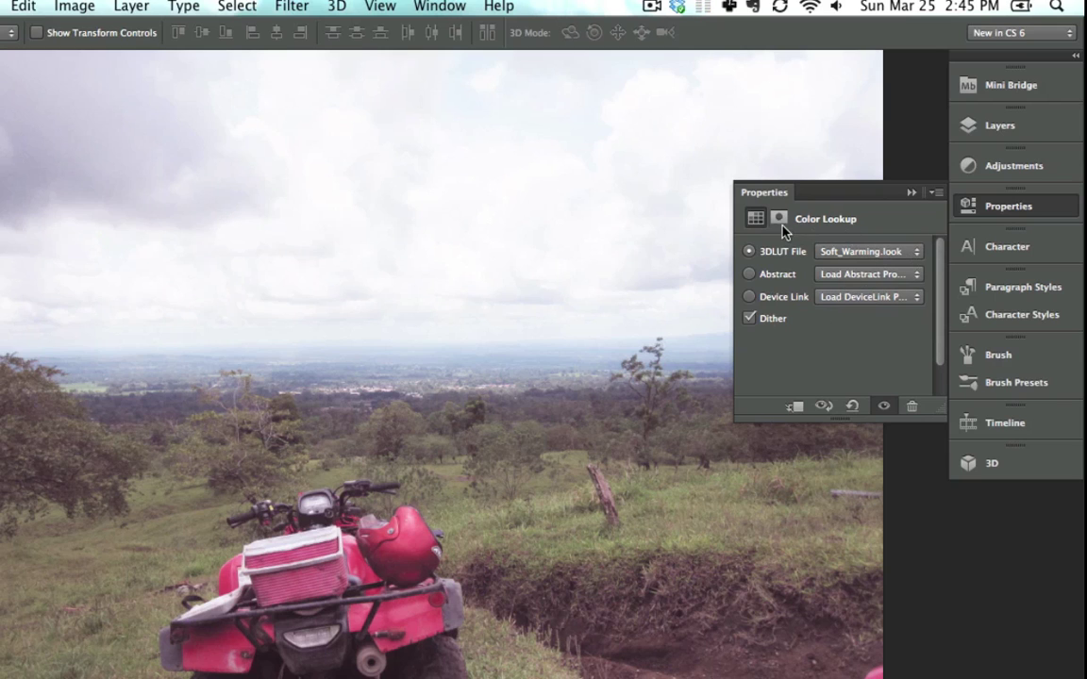
{"action": "left_click", "coordinate": [873, 256]}
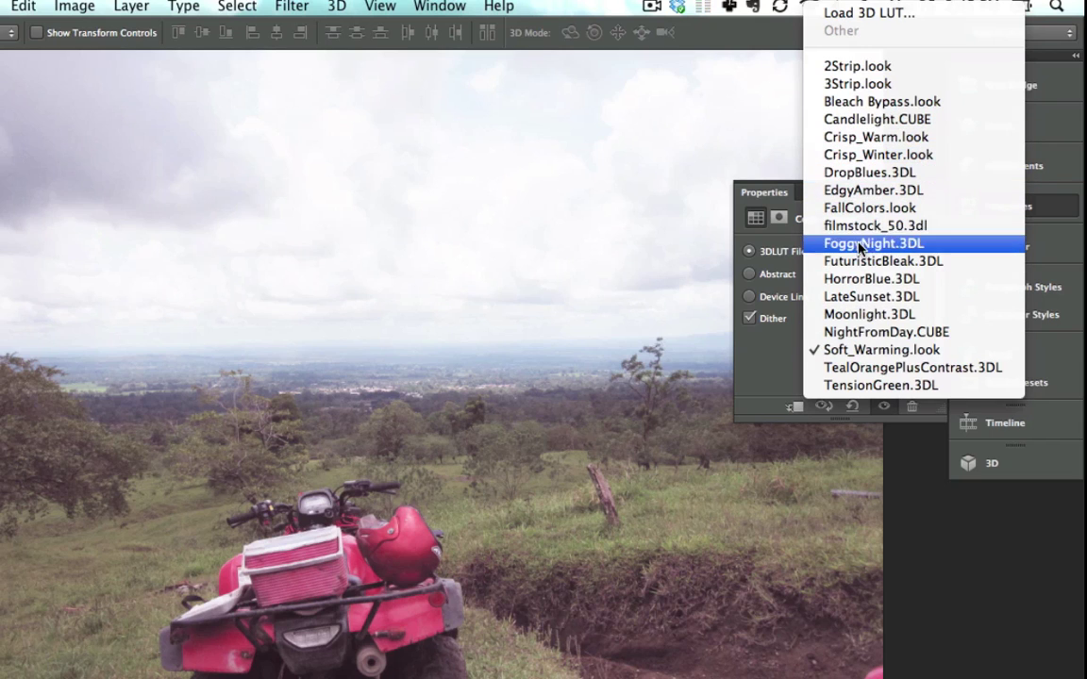
{"action": "left_click", "coordinate": [769, 374]}
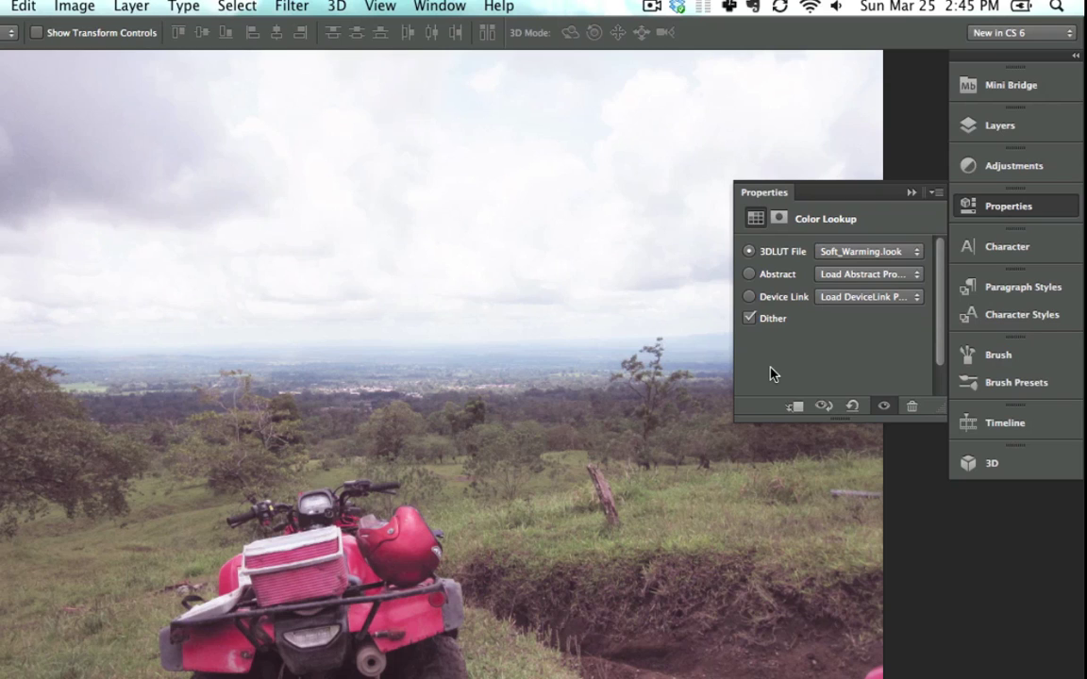
- Examine the Character, Paragraph Styles, Character Styles, Brush and Brush Presets options, and hide them again
{"action": "left_click", "coordinate": [982, 249]}
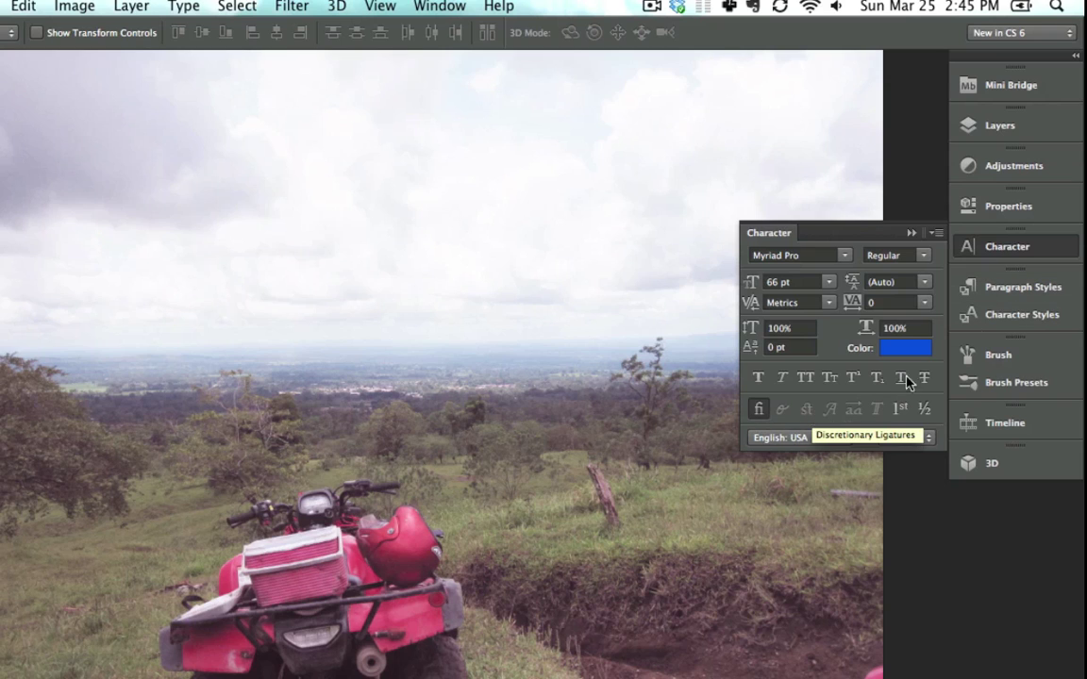
{"action": "left_click", "coordinate": [981, 286]}
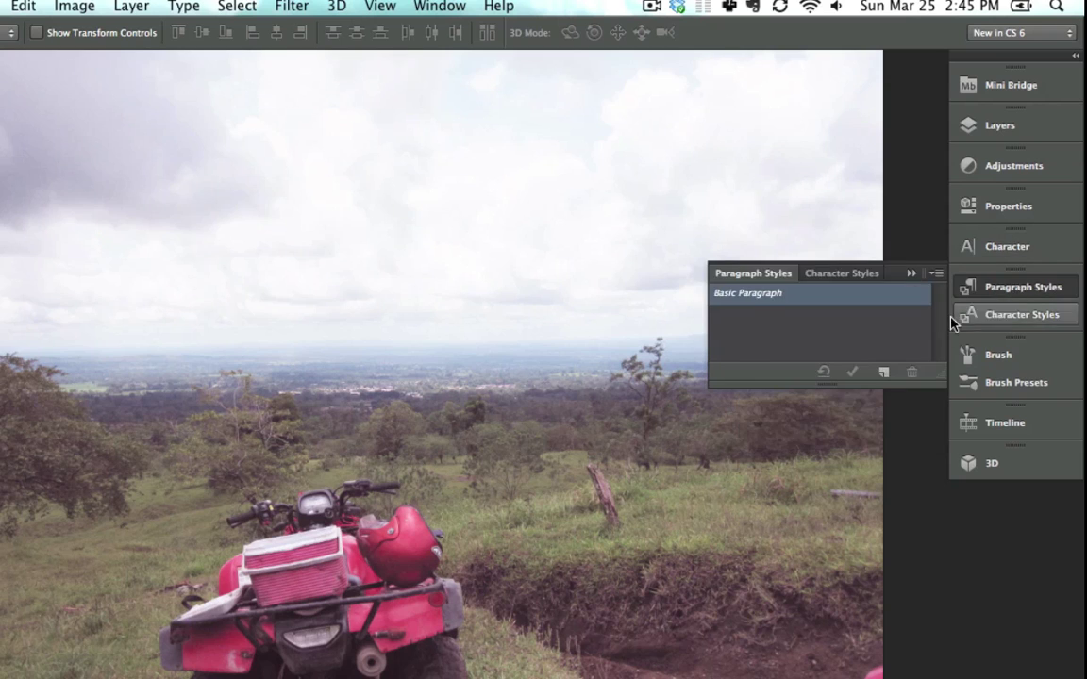
{"action": "left_click", "coordinate": [1022, 315]}
{"action": "left_click", "coordinate": [1001, 357]}
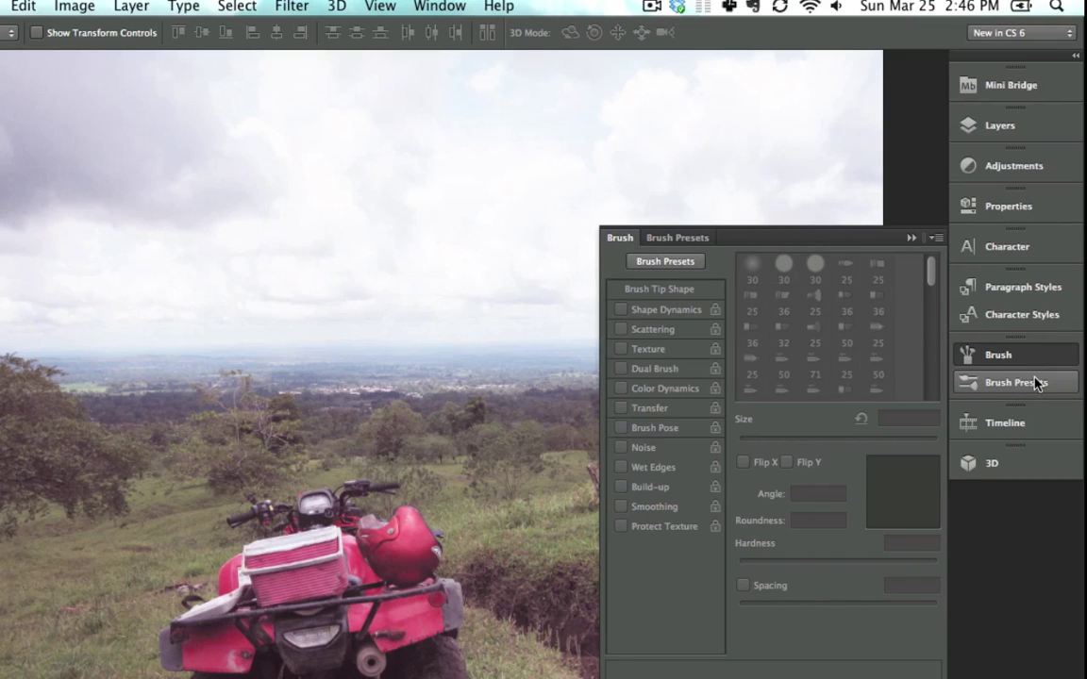
{"action": "left_click", "coordinate": [1016, 382]}
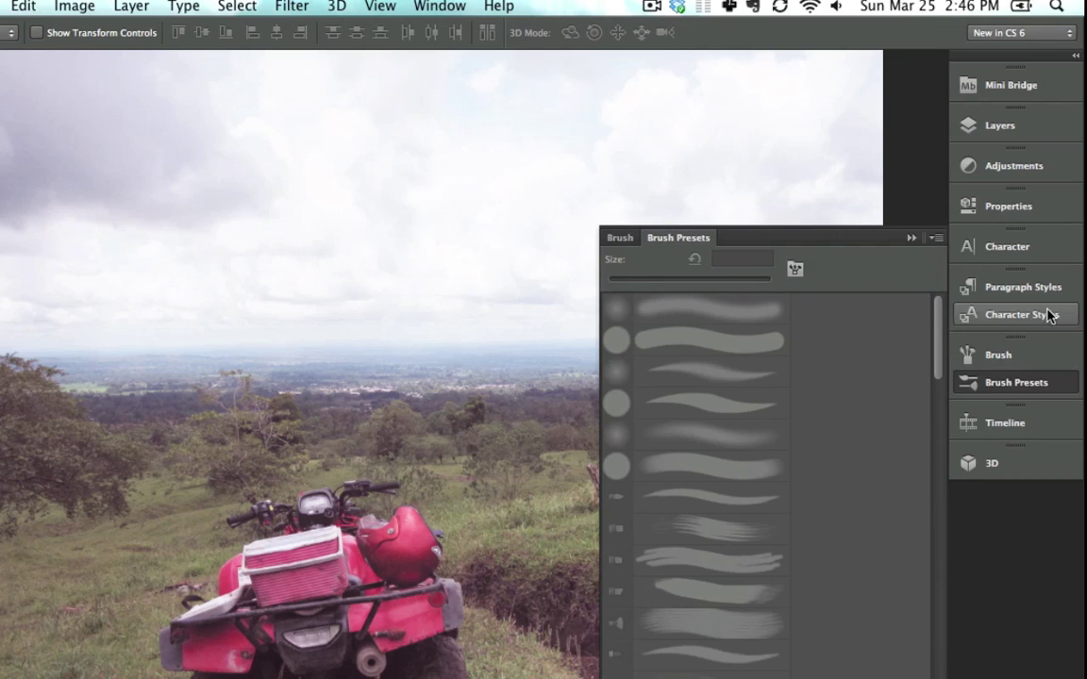
{"action": "left_click", "coordinate": [1031, 381]}
- Add a new layer and paint one blue dab on the clouds above the trees with the Mixer Brush at size 200
{"action": "key", "text": "super+shift+n"}
{"action": "key", "text": "Return"}
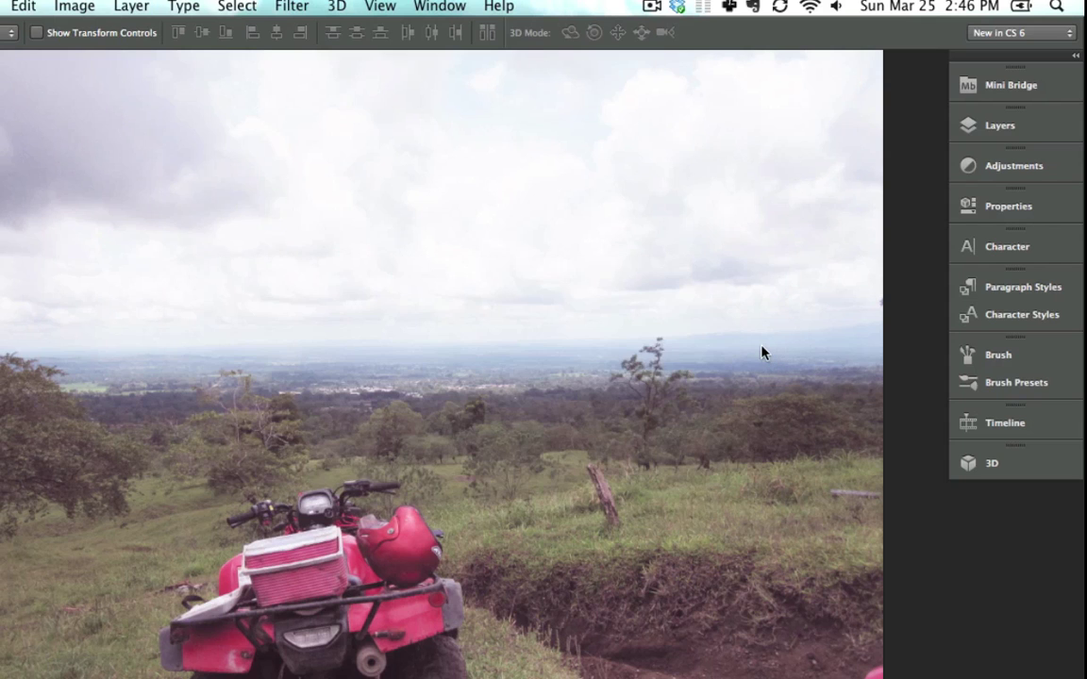
{"action": "key", "text": "b"}
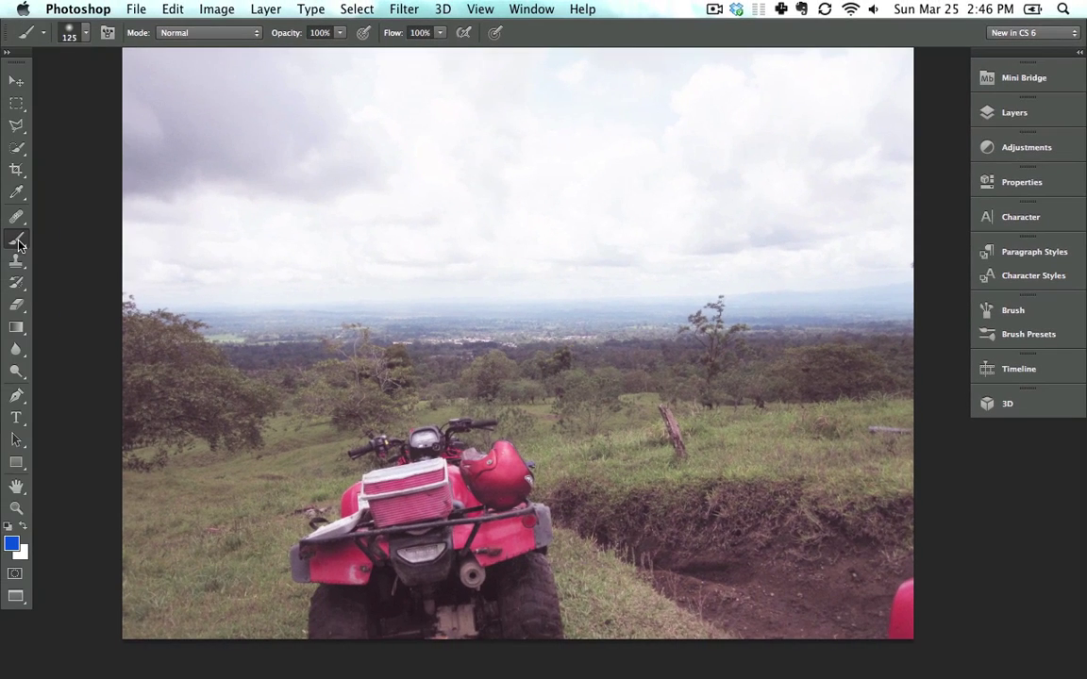
{"action": "left_click", "coordinate": [16, 236]}
{"action": "left_click", "coordinate": [92, 283]}
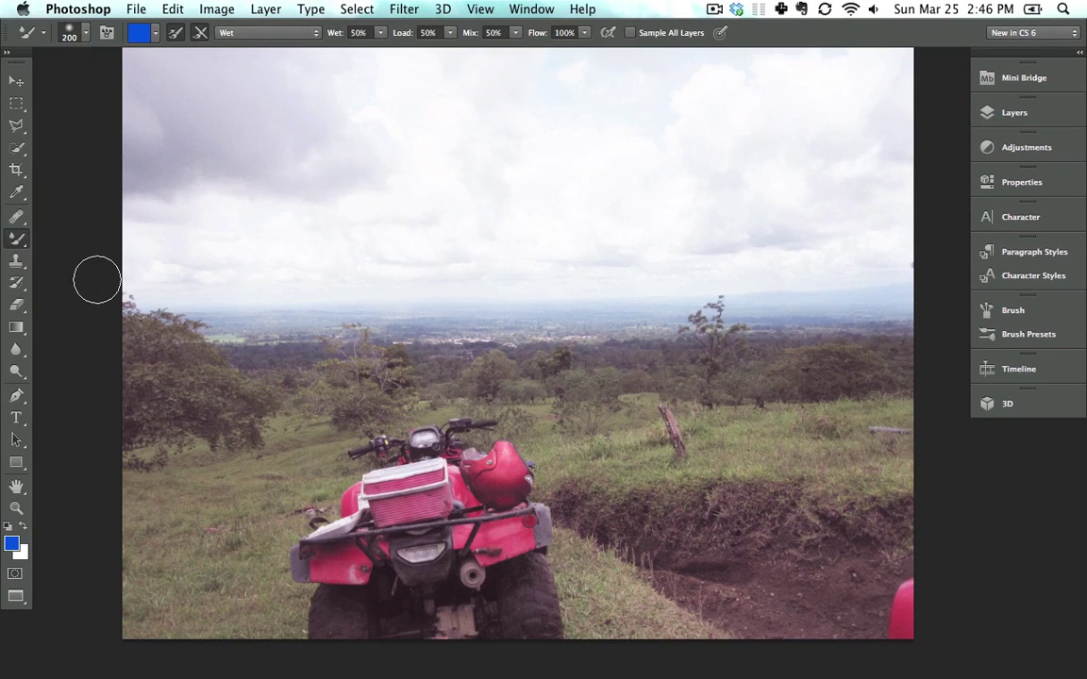
{"action": "left_click", "coordinate": [288, 233]}
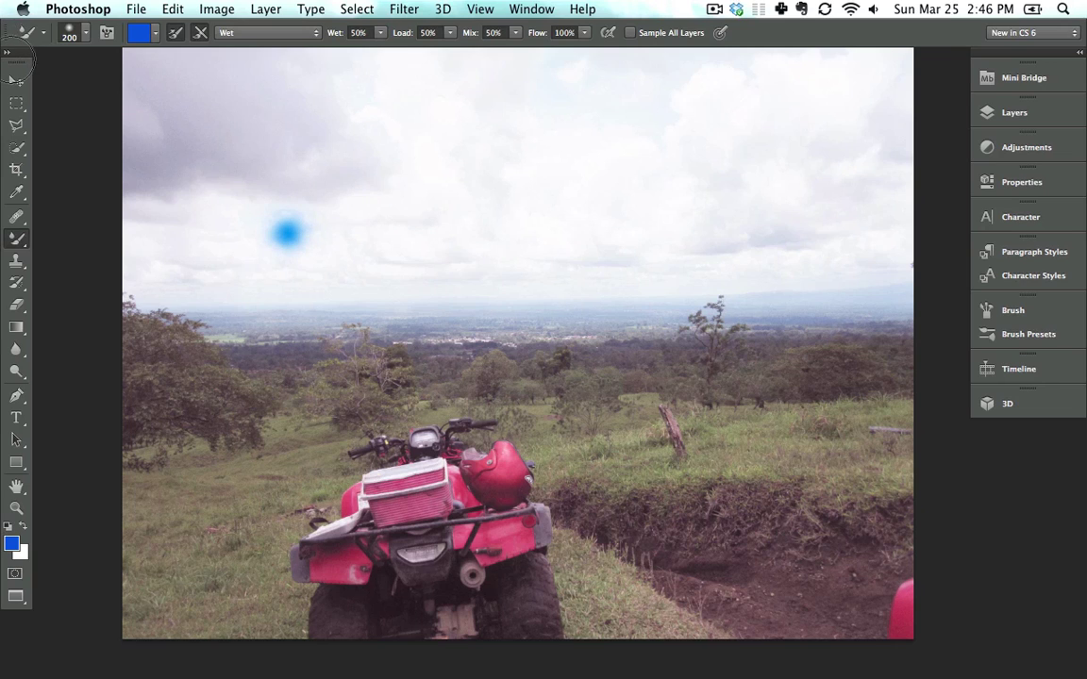
- Extend the blue dab into a straight stroke across the clouds and move Layer 3 above the Curves 1 layer
{"action": "left_click", "coordinate": [769, 252], "text": "shift"}
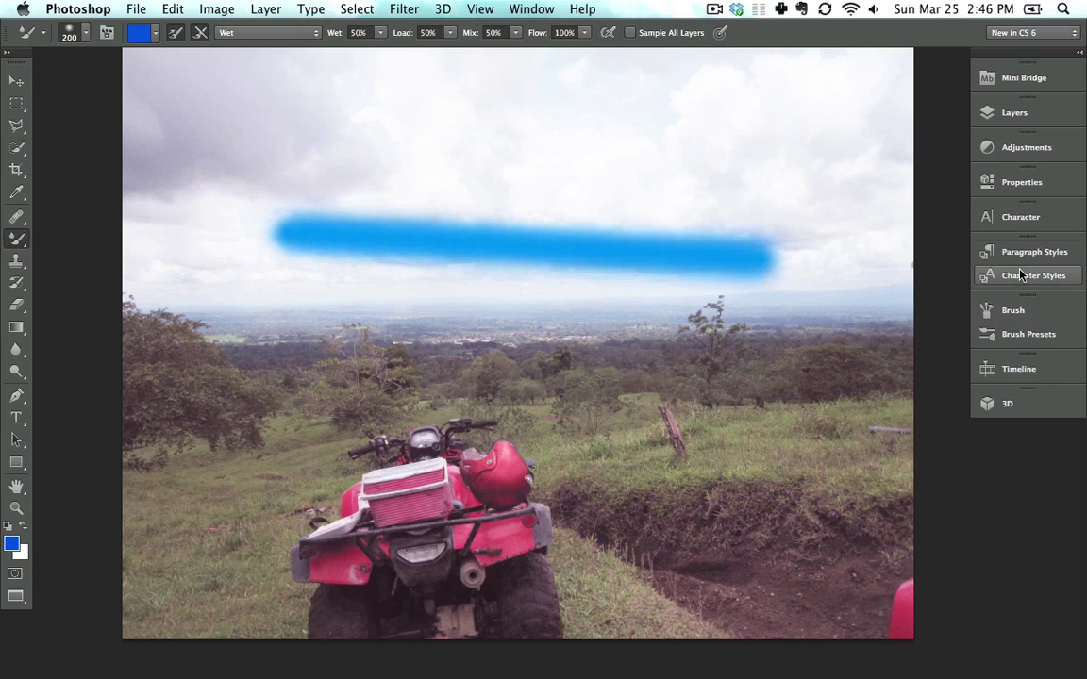
{"action": "left_click", "coordinate": [1007, 115]}
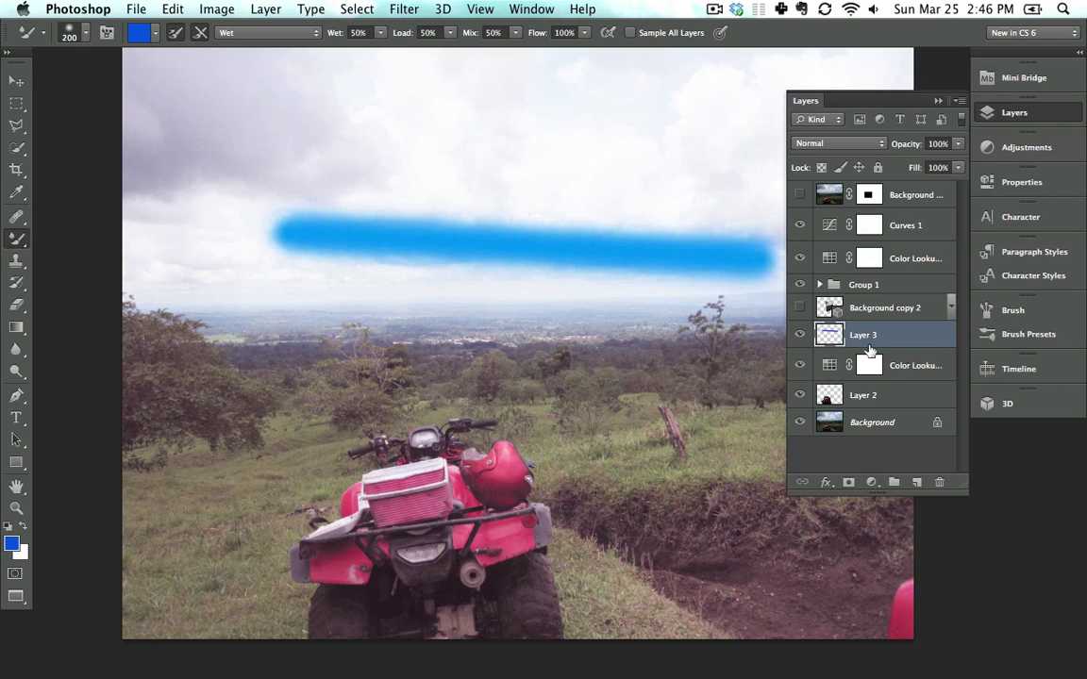
{"action": "left_click", "coordinate": [799, 335]}
{"action": "left_click", "coordinate": [800, 336]}
{"action": "mouse_move", "coordinate": [819, 339]}
{"action": "left_mouse_down"}
{"action": "mouse_move", "coordinate": [861, 194]}
{"action": "mouse_move", "coordinate": [877, 208]}
{"action": "left_mouse_up"}
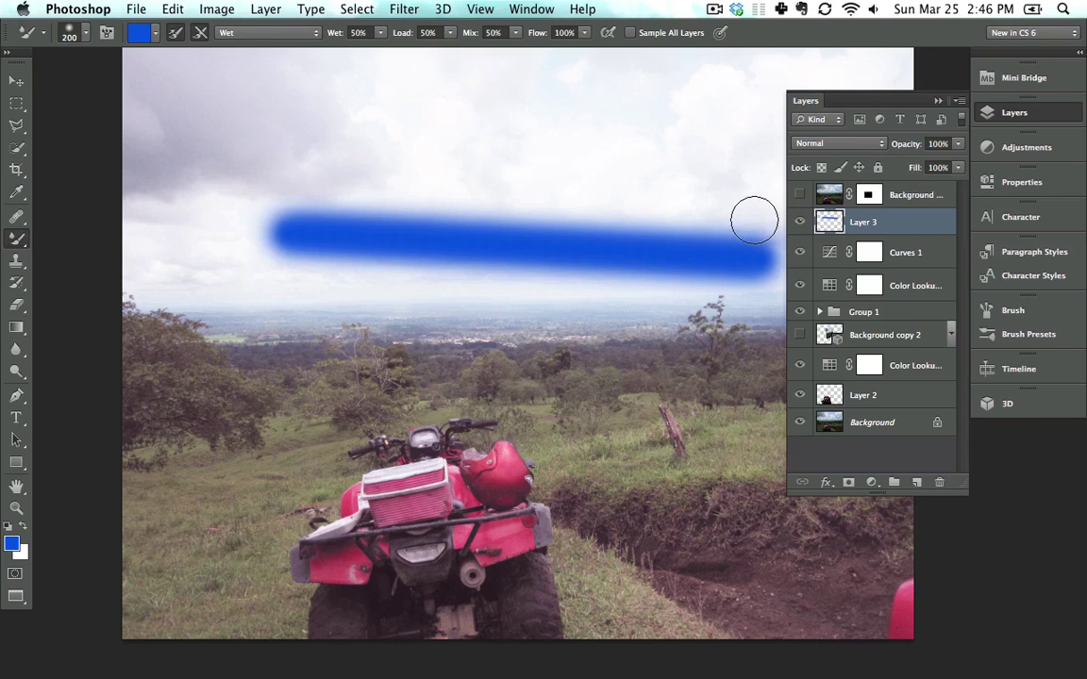
- Paint a curved blue stroke crossing the straight one and switch to the regular Brush Tool
{"action": "mouse_move", "coordinate": [672, 143]}
{"action": "left_mouse_down"}
{"action": "mouse_move", "coordinate": [612, 184]}
{"action": "mouse_move", "coordinate": [560, 306]}
{"action": "mouse_move", "coordinate": [573, 351]}
{"action": "left_mouse_up"}
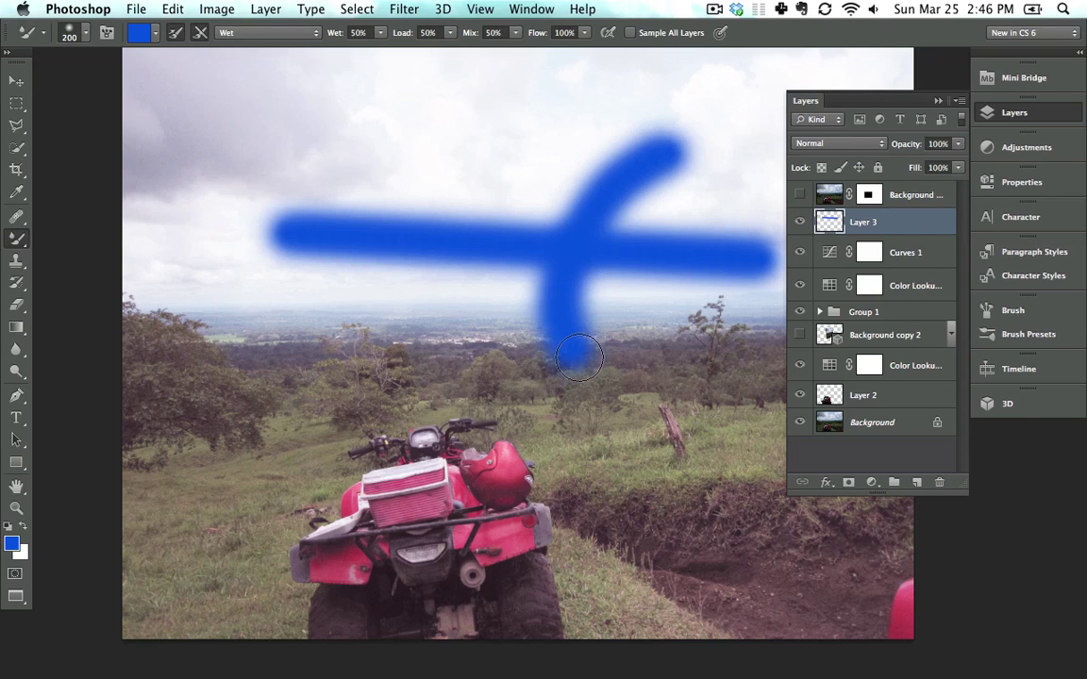
{"action": "left_click", "coordinate": [19, 242]}
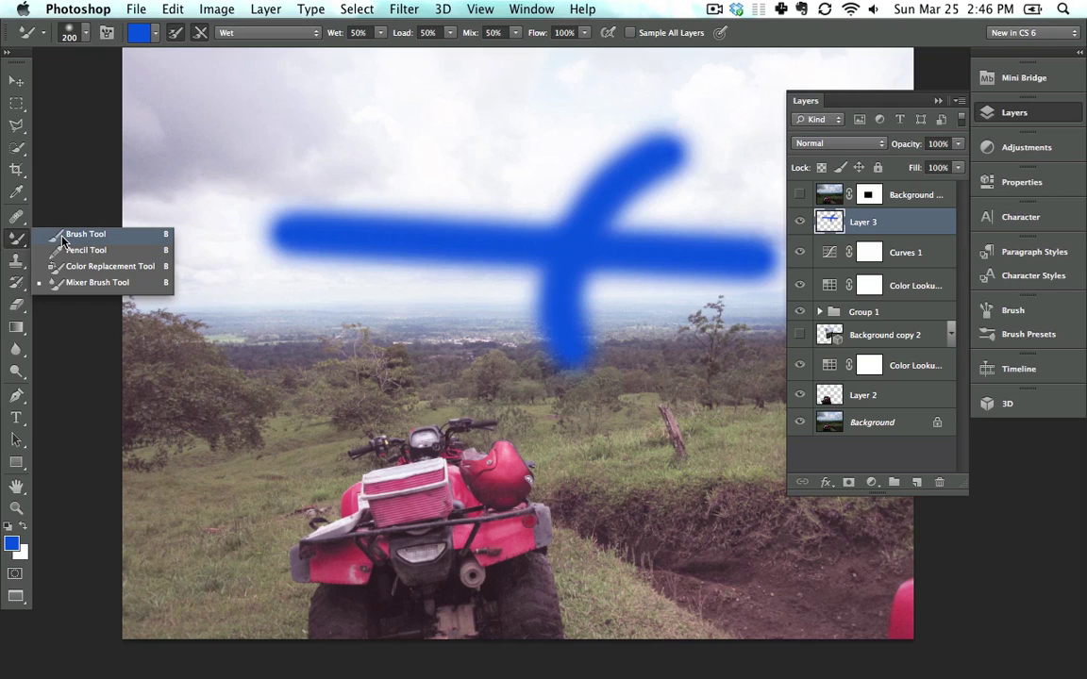
{"action": "left_click", "coordinate": [62, 241]}
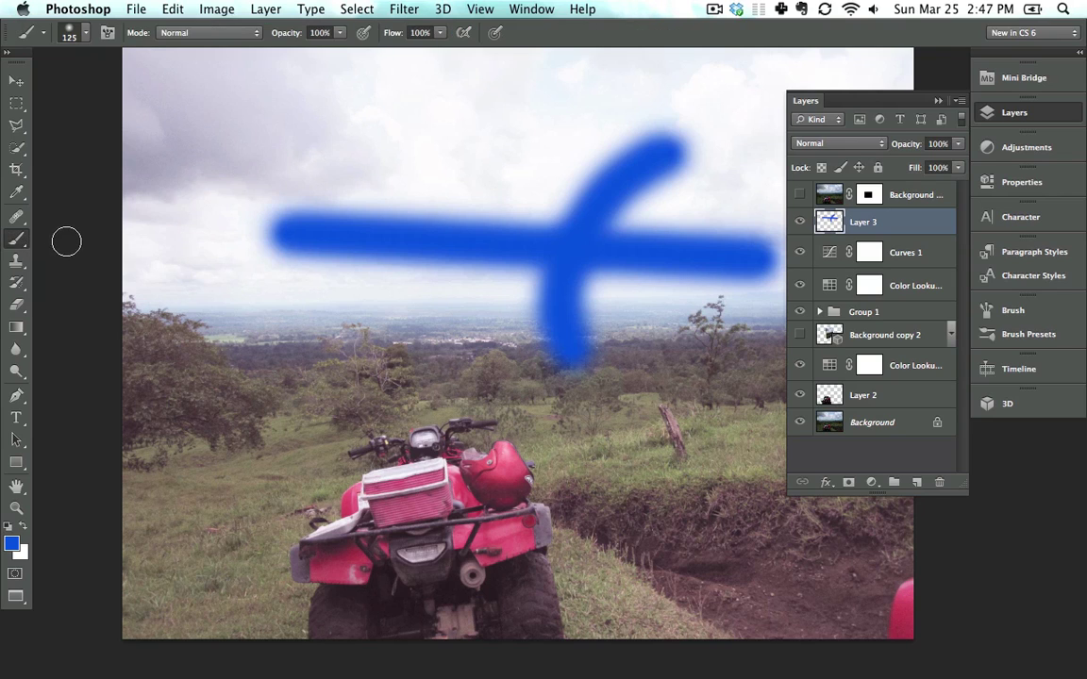
{"action": "left_click", "coordinate": [1028, 111]}
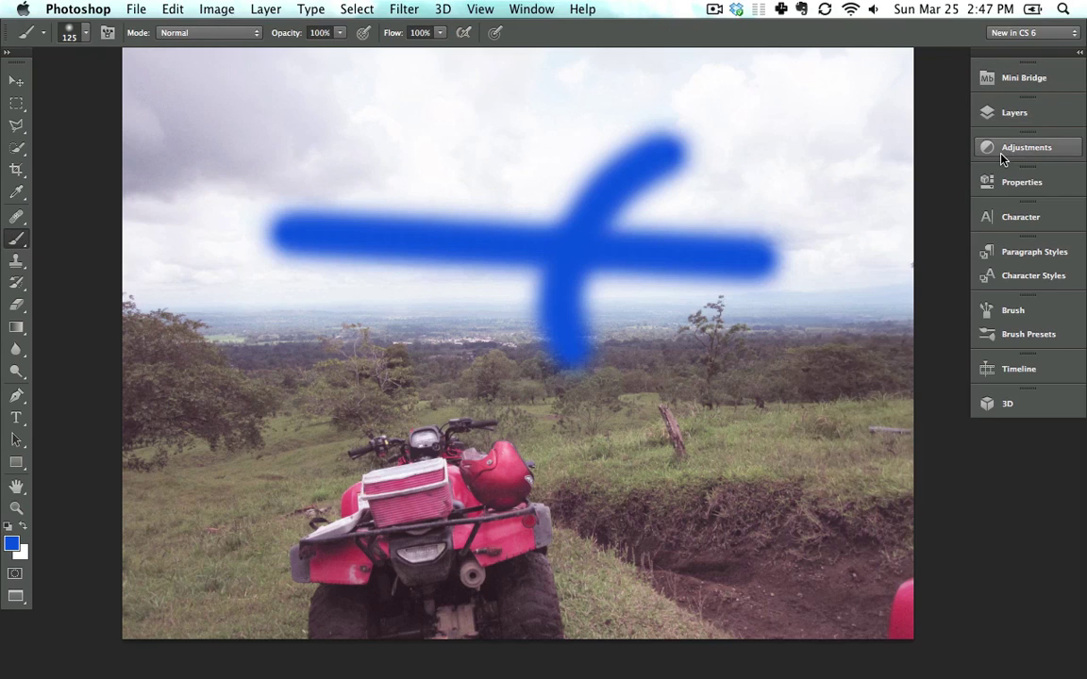
- Show the Timeline and bring up the BowlEatsMan document in the standard screen mode with document tabs
{"action": "left_click", "coordinate": [1016, 375]}
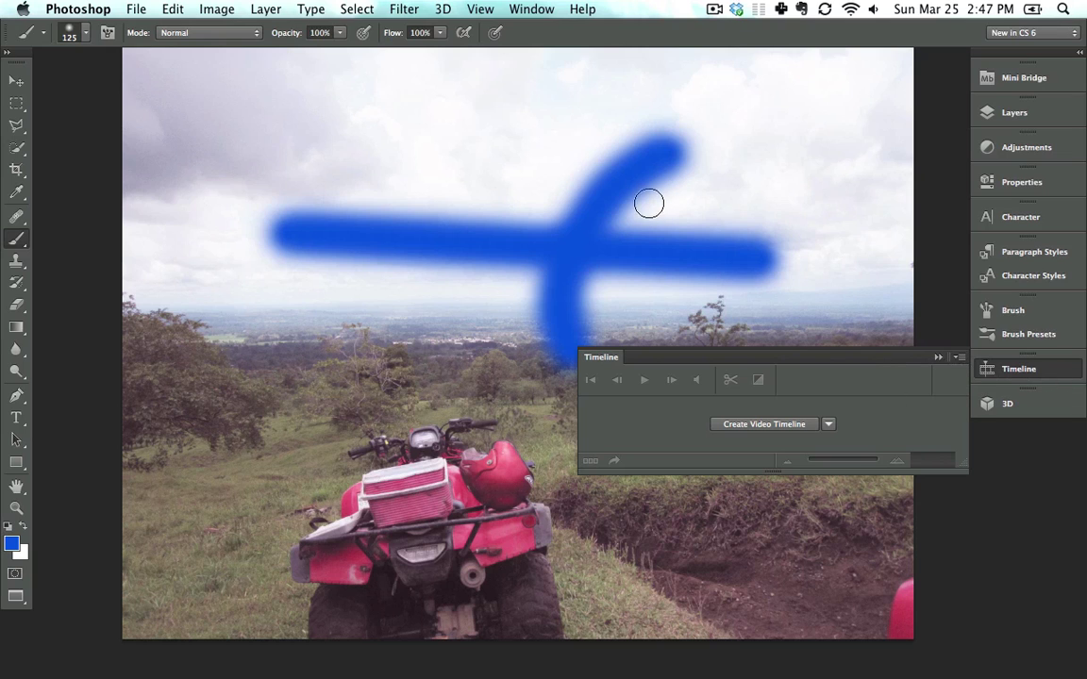
{"action": "left_click", "coordinate": [16, 81]}
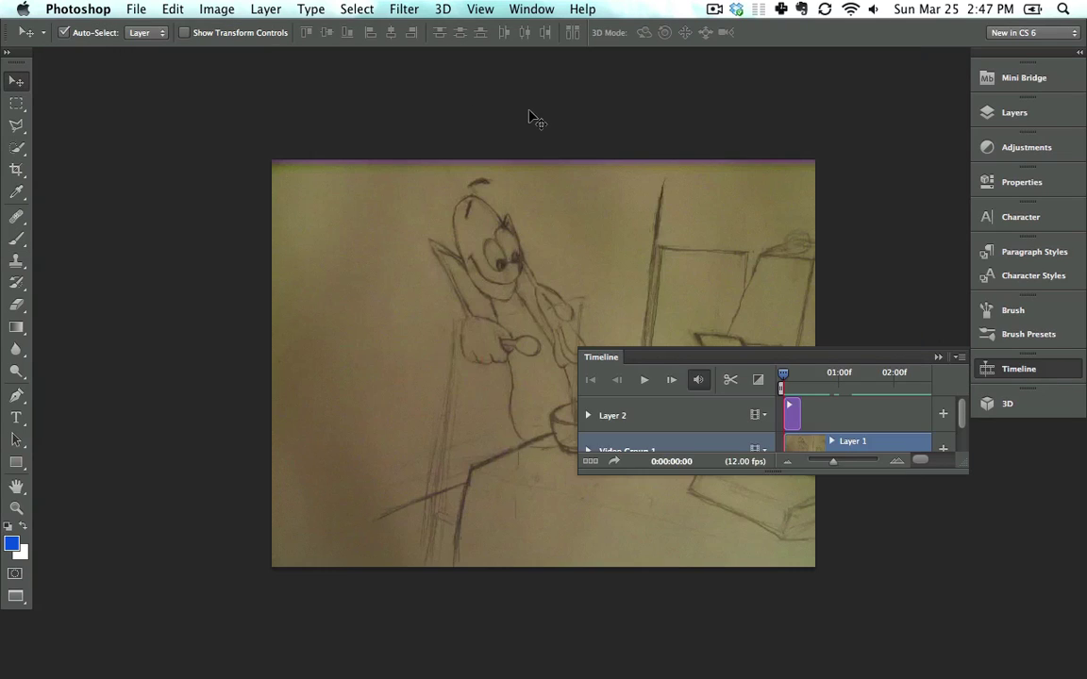
{"action": "left_click_drag", "start_coordinate": [648, 248], "coordinate": [629, 201]}
{"action": "key", "text": "f"}
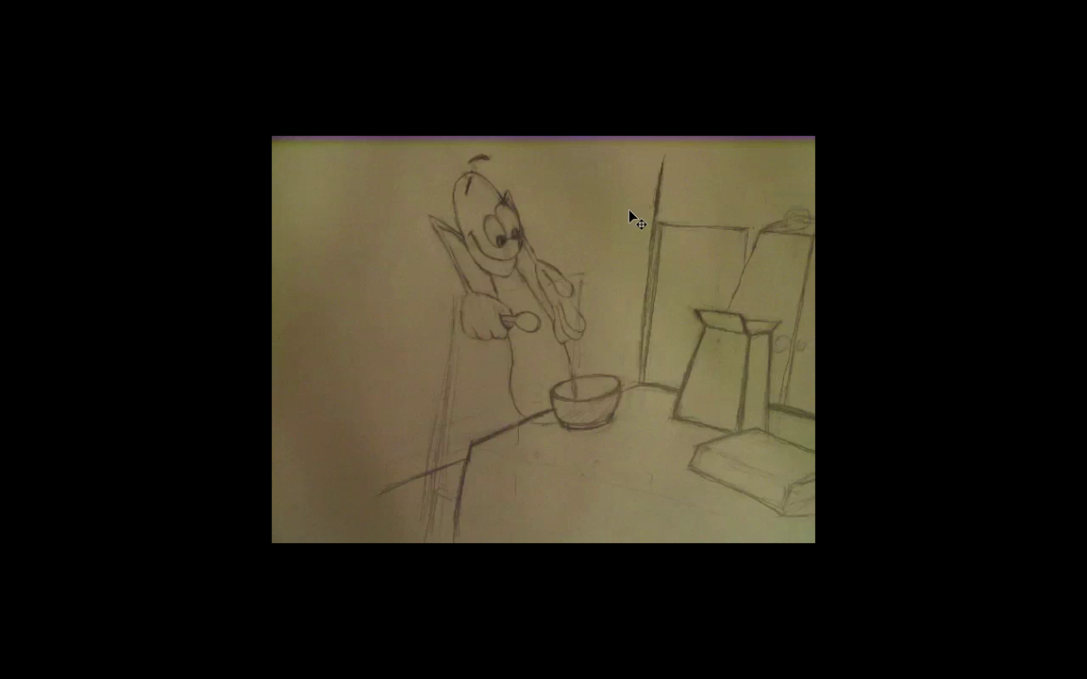
{"action": "key", "text": "f"}
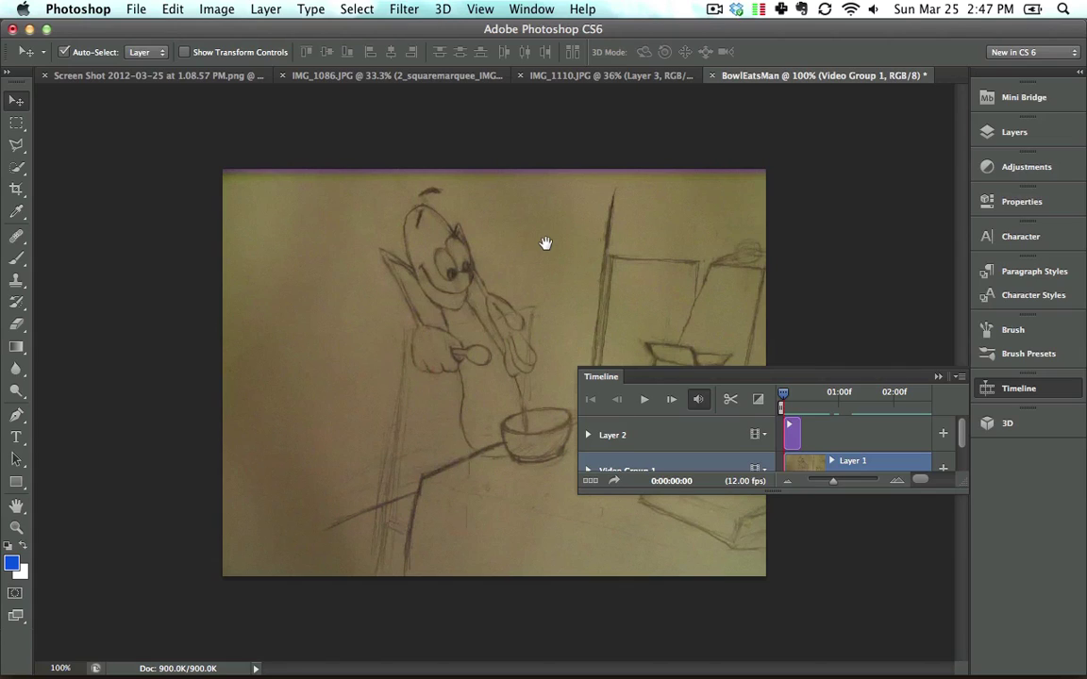
- Dock the Timeline below the BowlEatsMan canvas and make it tall enough to show all its tracks
{"action": "left_click", "coordinate": [1022, 389]}
{"action": "left_click", "coordinate": [1027, 393]}
{"action": "left_click_drag", "start_coordinate": [598, 376], "coordinate": [171, 662]}
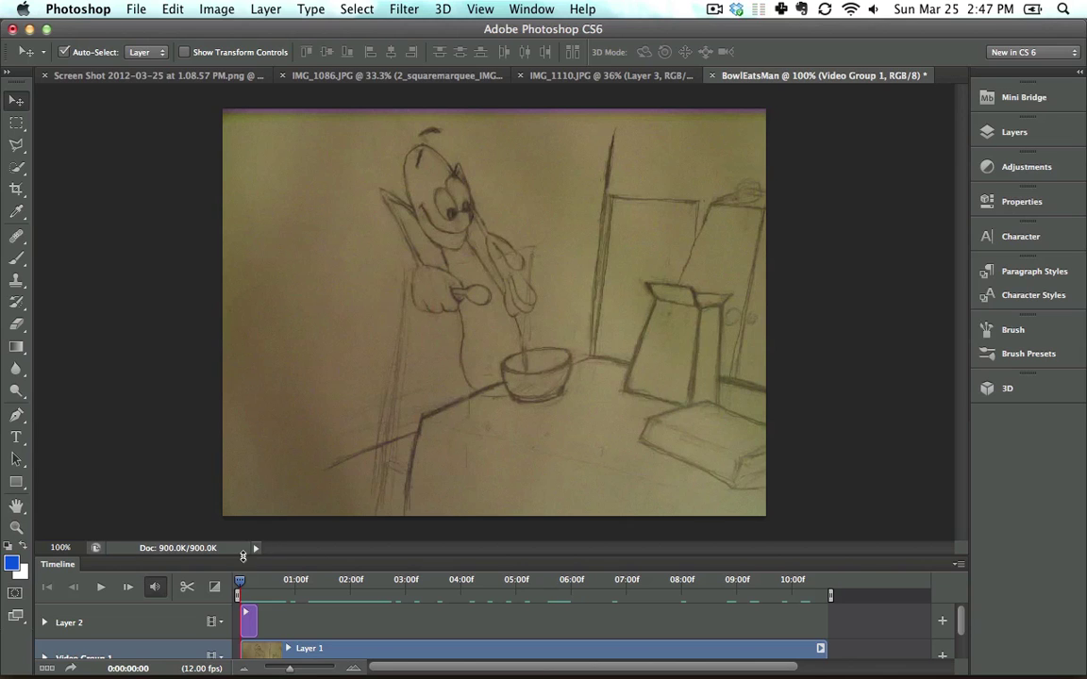
{"action": "left_click_drag", "start_coordinate": [243, 561], "coordinate": [244, 532]}
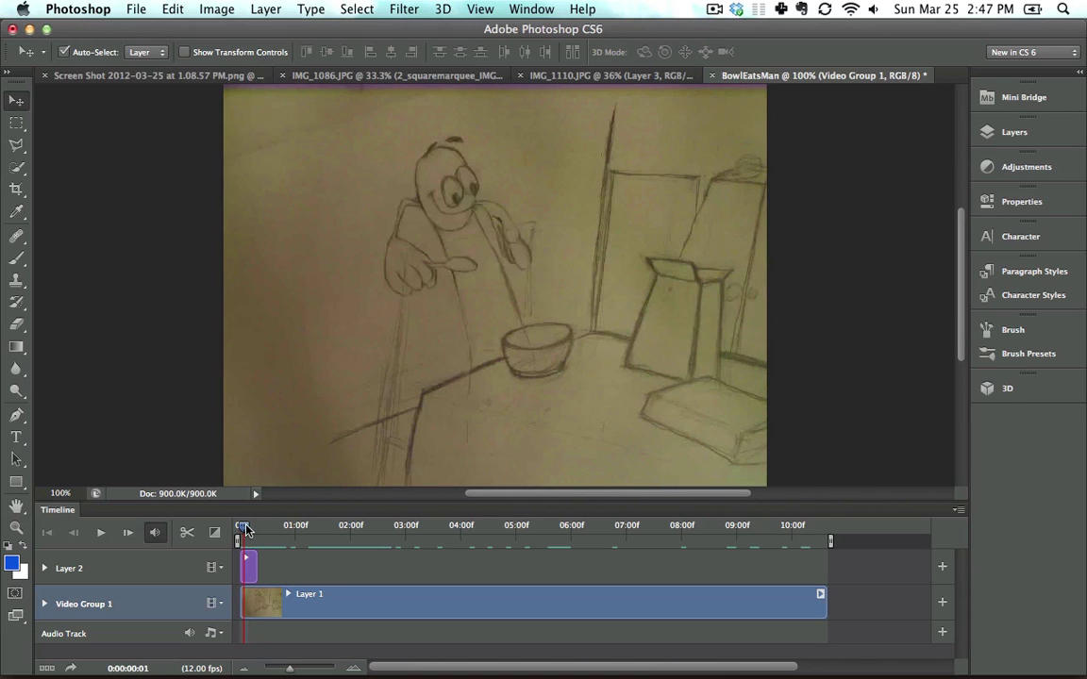
- Switch to Photoshop CS5, examine the Animation timeline of BowlEatsMan there for comparison, and return to Photoshop CS6
{"action": "key", "text": "super+Tab"}
{"action": "key", "text": "super+Tab"}
{"action": "key", "text": "super+Tab"}
{"action": "key", "text": "super+Tab"}
{"action": "key", "text": "super+Tab"}
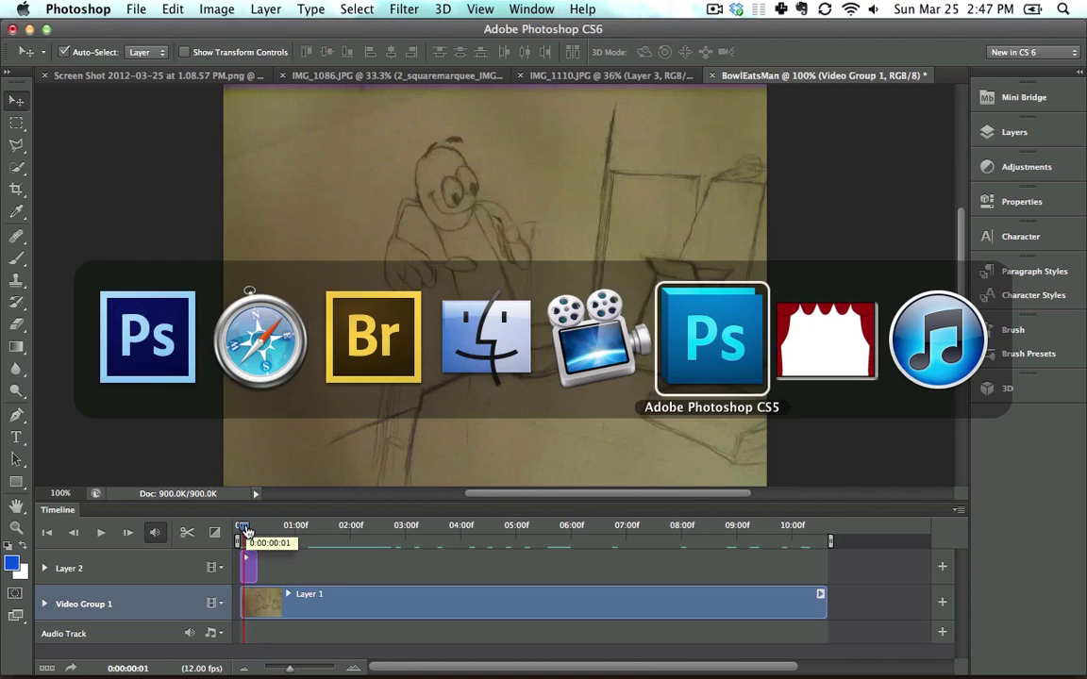
{"action": "key", "text": "super+shift+Tab"}
{"action": "key", "text": "super+Tab"}
{"action": "key", "text": "super+Tab"}
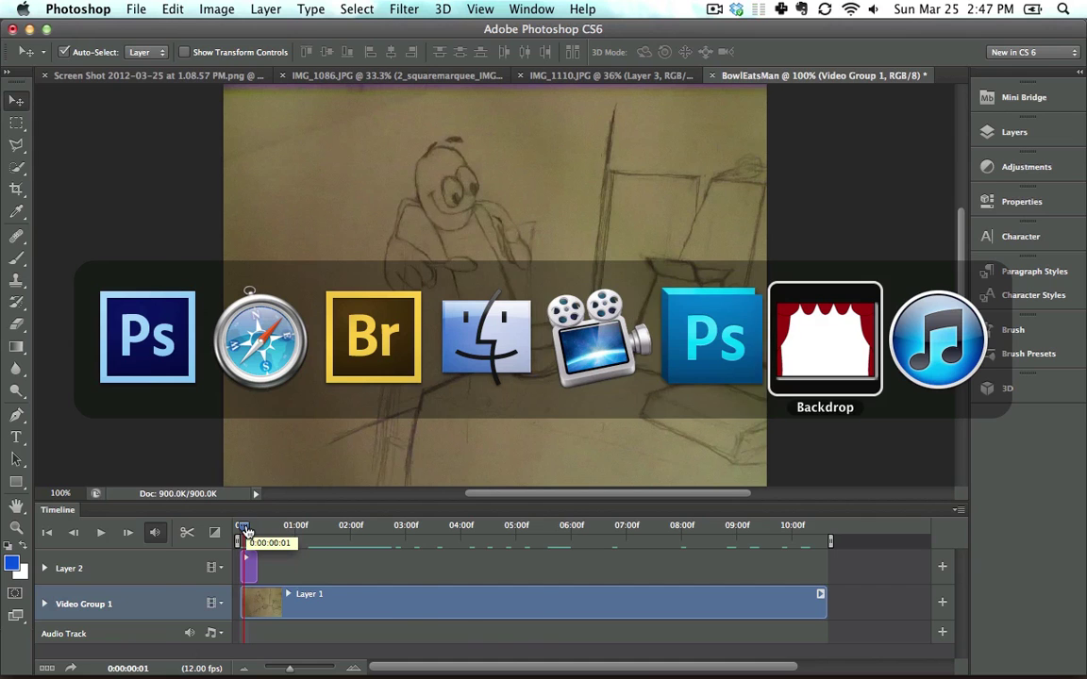
{"action": "key", "text": "super+Tab"}
{"action": "key", "text": "super+Tab"}
{"action": "key", "text": "super+Tab"}
{"action": "key", "text": "super+Tab"}
{"action": "key", "text": "super+Tab"}
{"action": "key", "text": "super+Tab"}
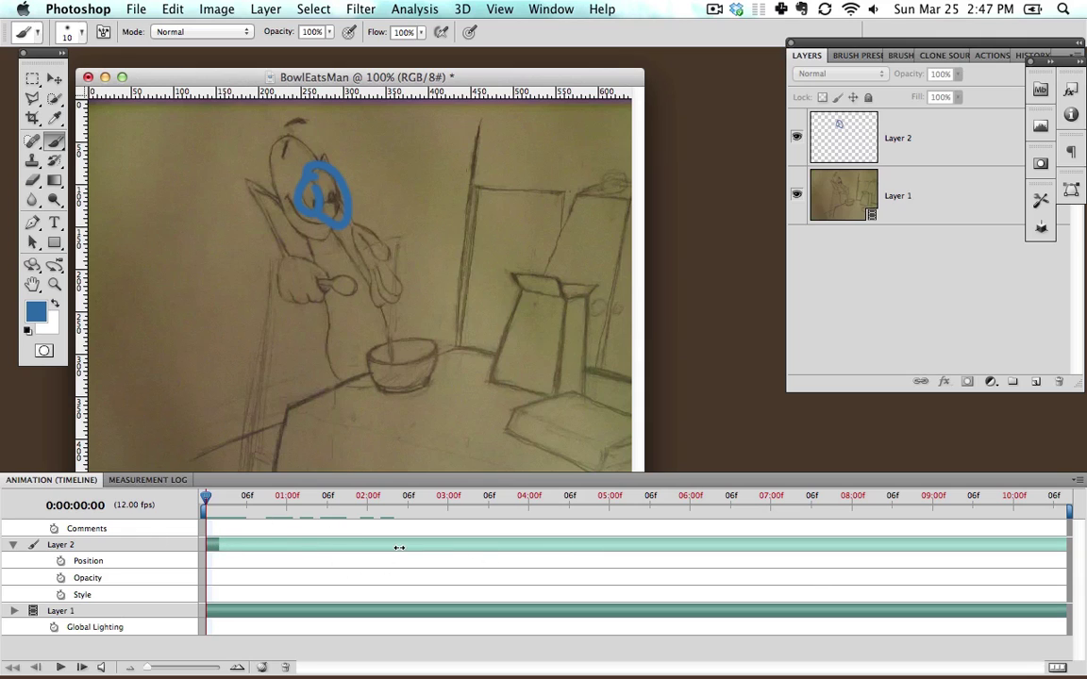
{"action": "key", "text": "super+Tab"}
{"action": "key", "text": "super+Tab"}
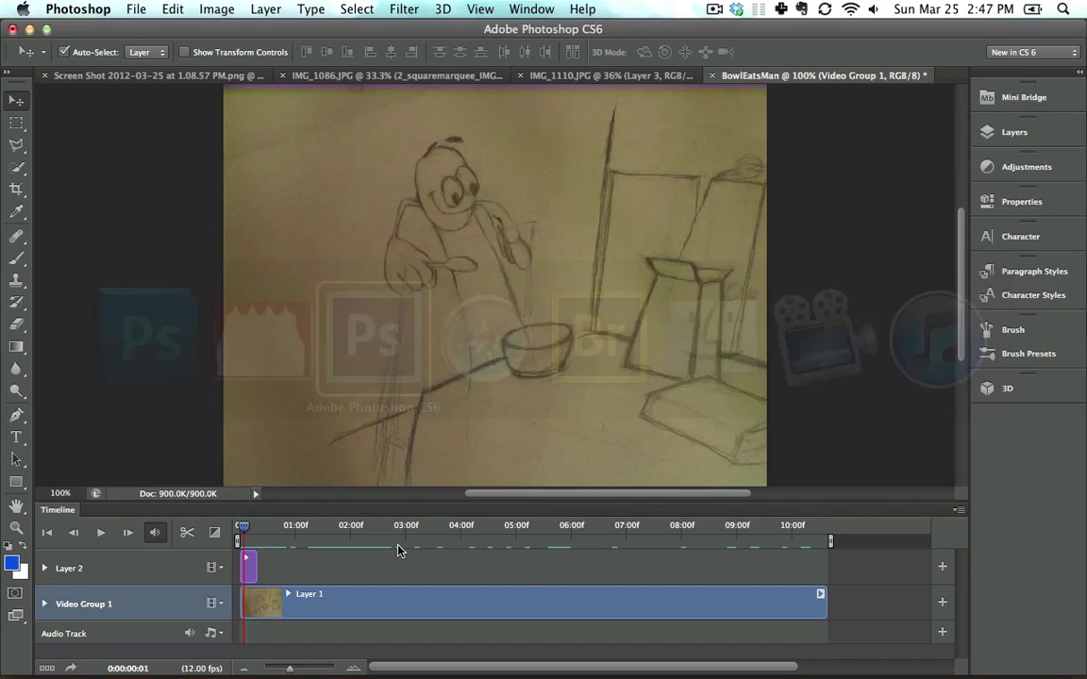
- Return the playhead to 0:00:00:00 and add the IMG_5206.JPG clip to the Layer 2 track
{"action": "left_click", "coordinate": [245, 529]}
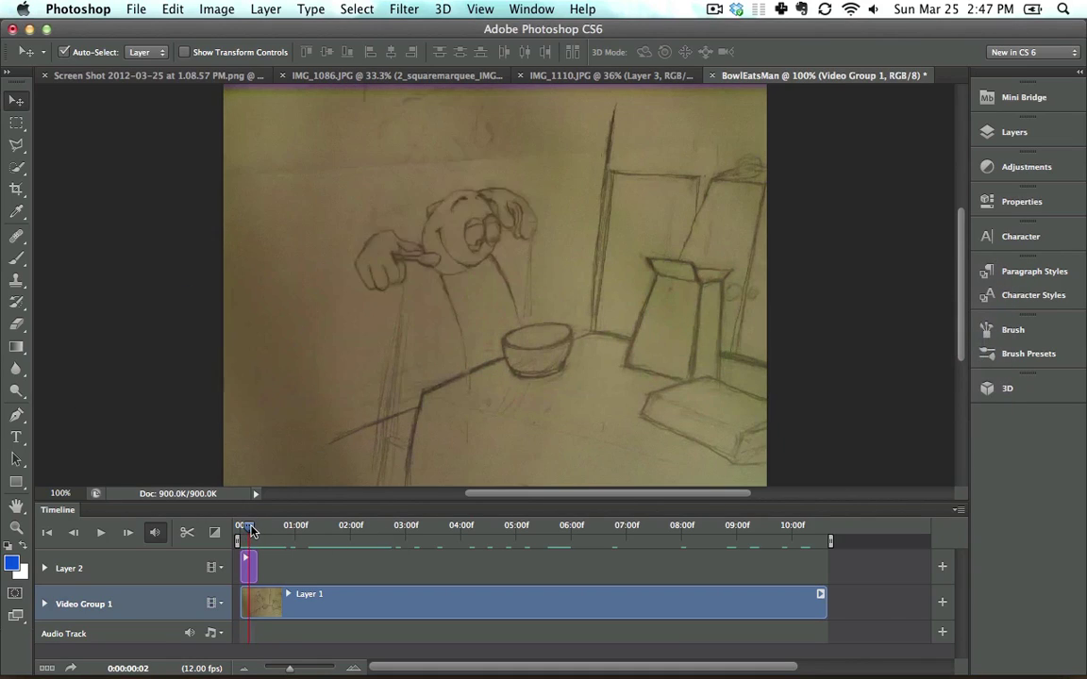
{"action": "left_click", "coordinate": [238, 530]}
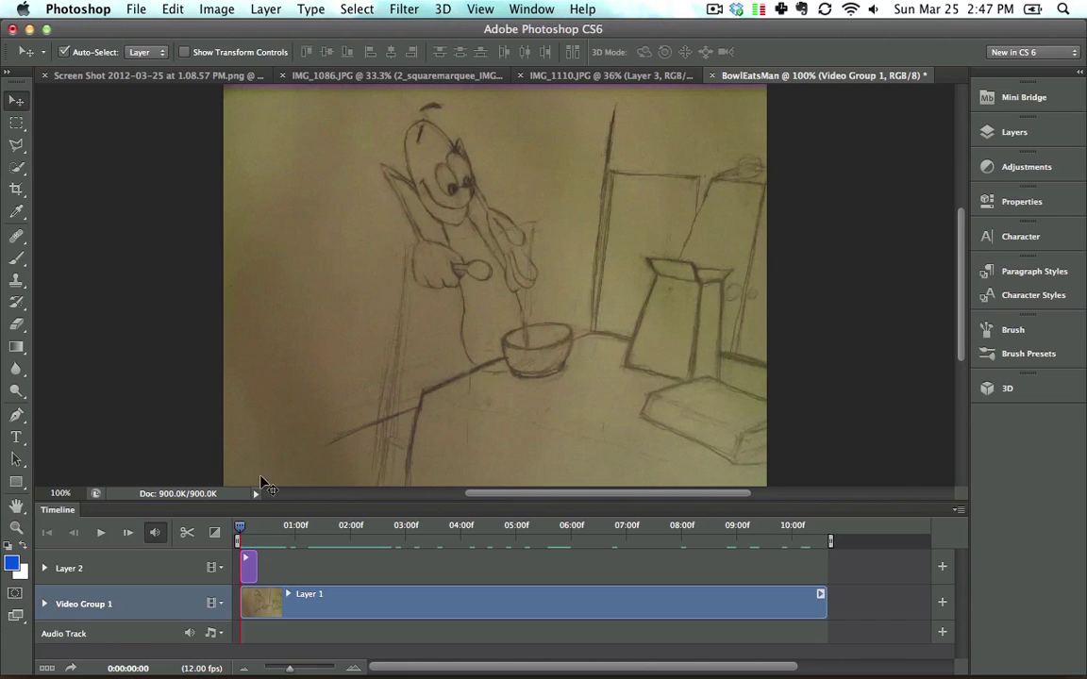
{"action": "left_click", "coordinate": [943, 569]}
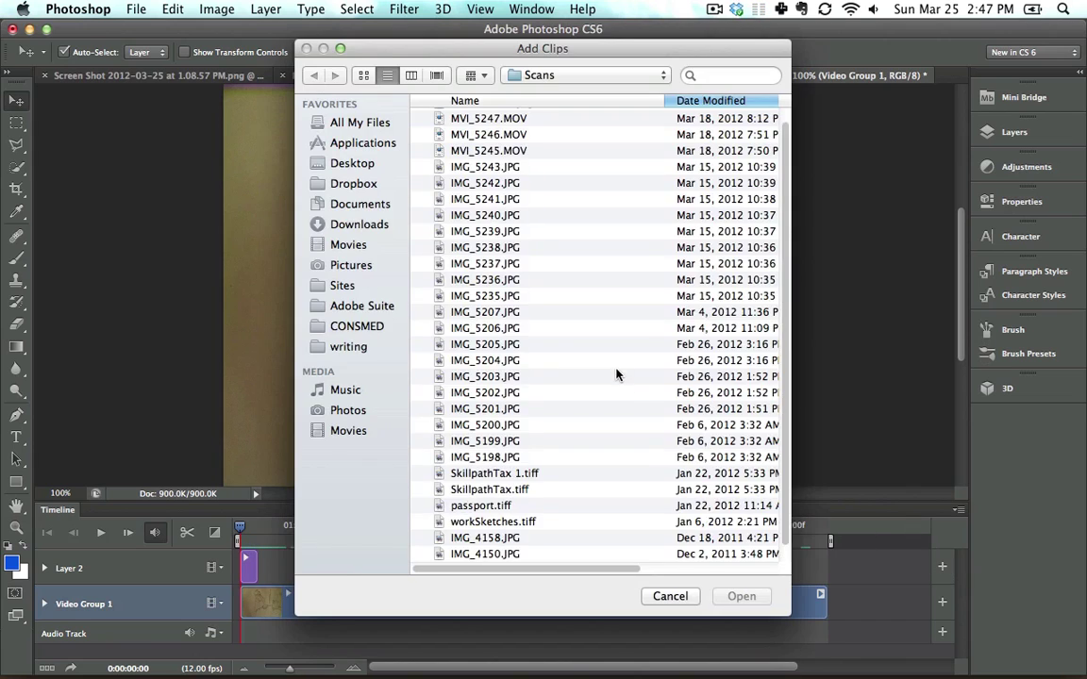
{"action": "left_click", "coordinate": [759, 602]}
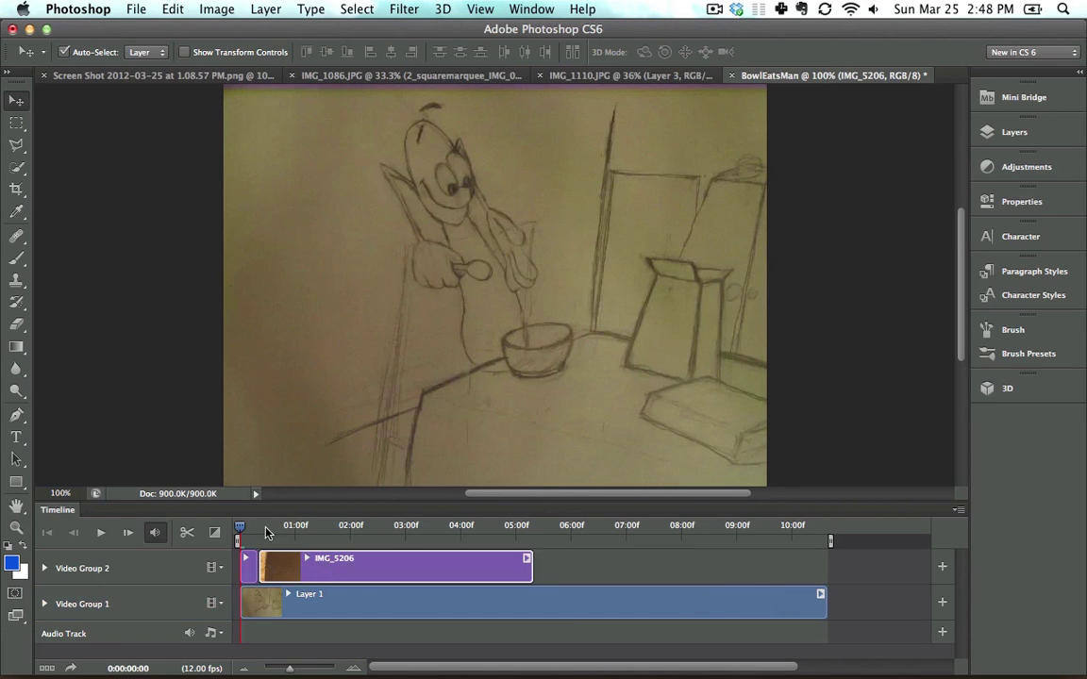
- Split the IMG_5206 clip at 0:00:02:06 and move the two pieces apart on the Video Group 2 track
{"action": "left_click", "coordinate": [295, 528]}
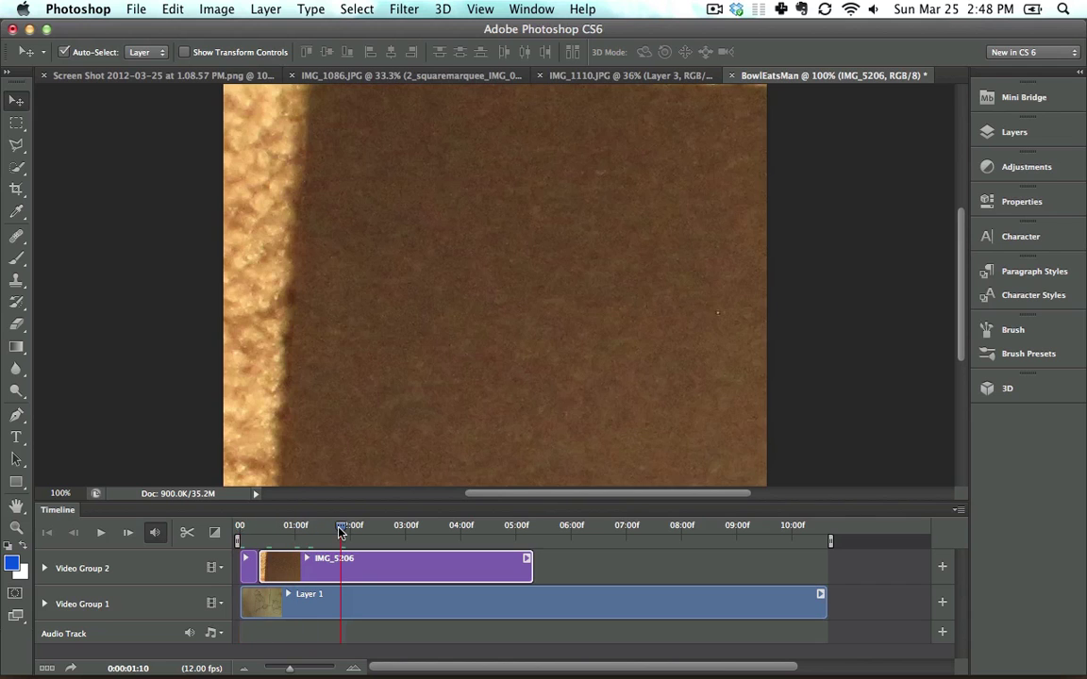
{"action": "key", "text": "Left"}
{"action": "mouse_move", "coordinate": [273, 533]}
{"action": "left_mouse_down"}
{"action": "mouse_move", "coordinate": [243, 533]}
{"action": "mouse_move", "coordinate": [281, 543]}
{"action": "left_mouse_up"}
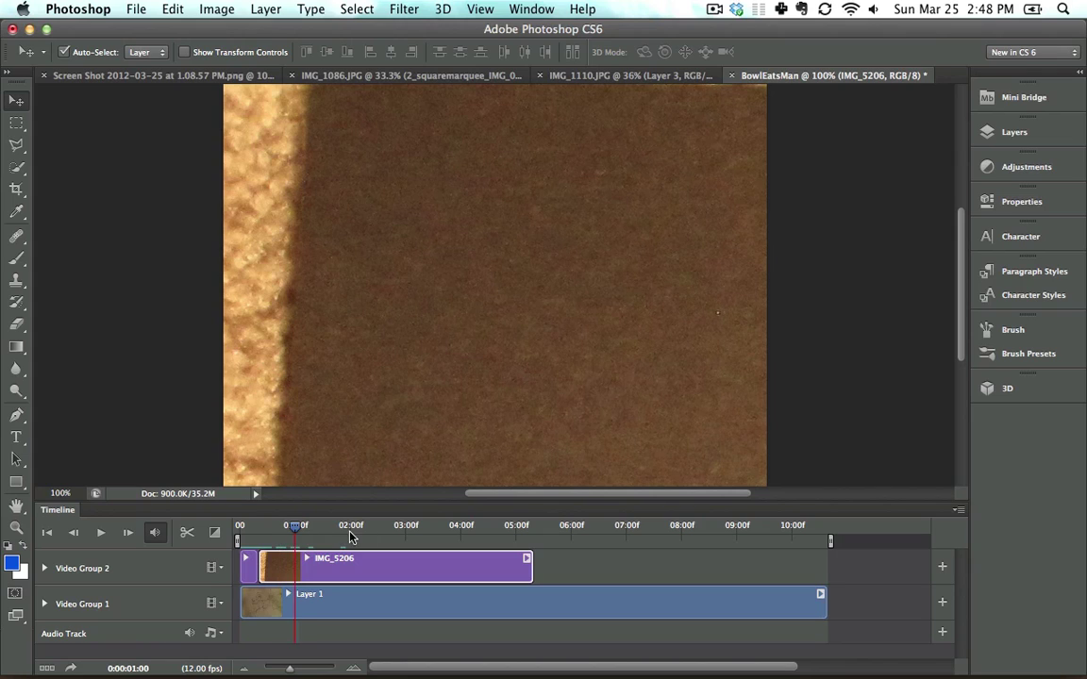
{"action": "left_click", "coordinate": [377, 533]}
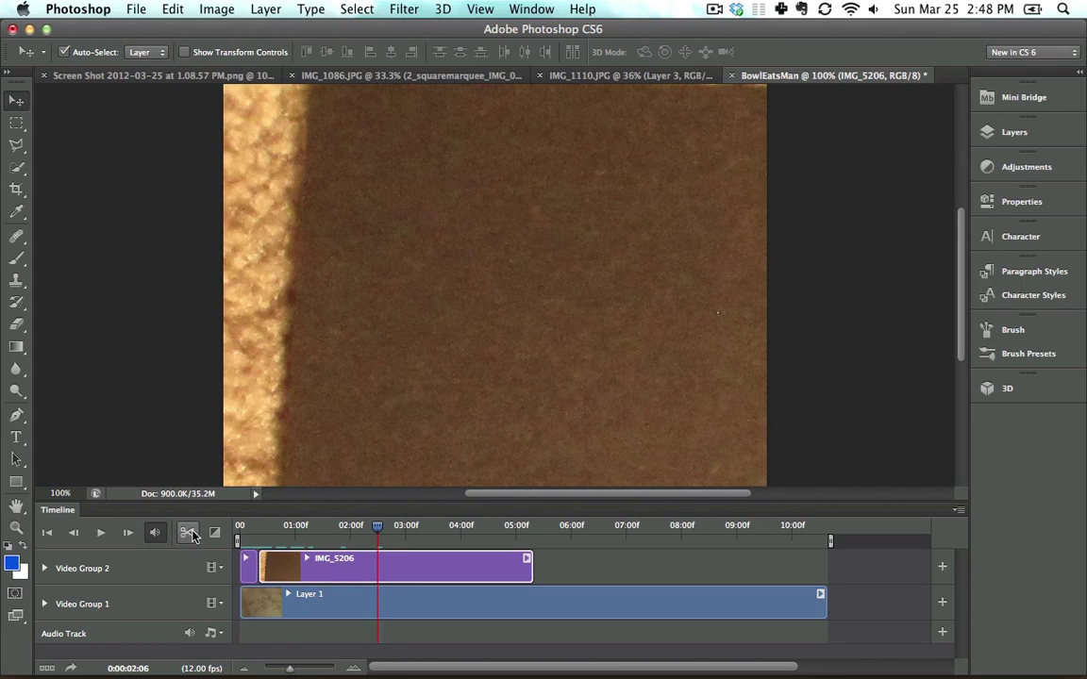
{"action": "left_click", "coordinate": [189, 534]}
{"action": "left_click_drag", "start_coordinate": [422, 570], "coordinate": [497, 573]}
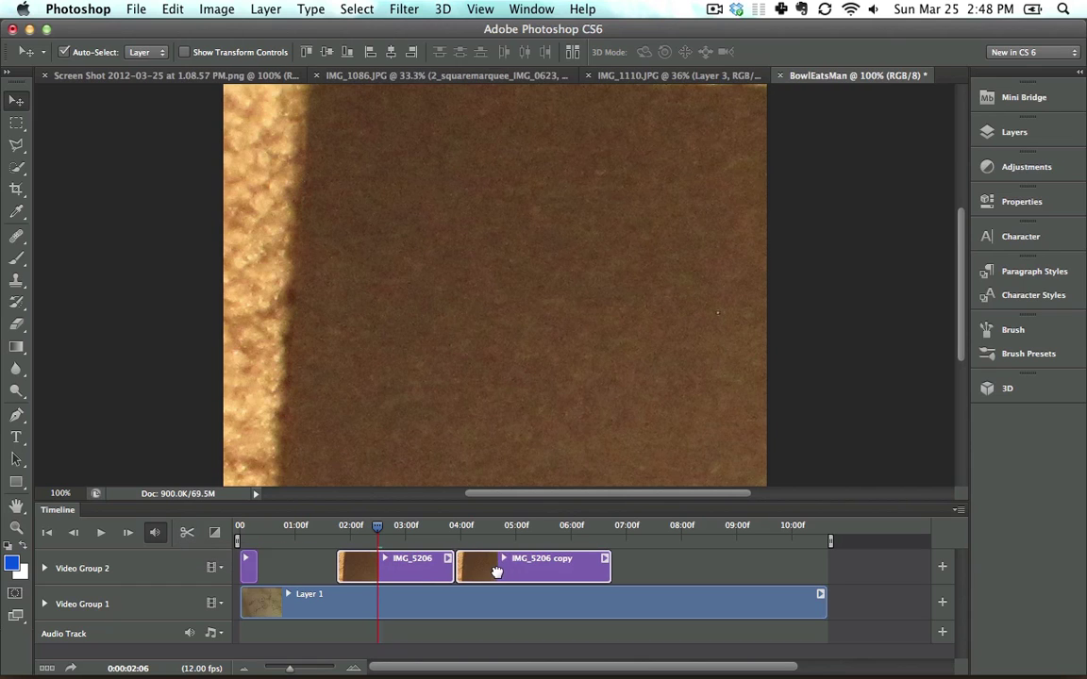
{"action": "left_click_drag", "start_coordinate": [377, 566], "coordinate": [345, 566]}
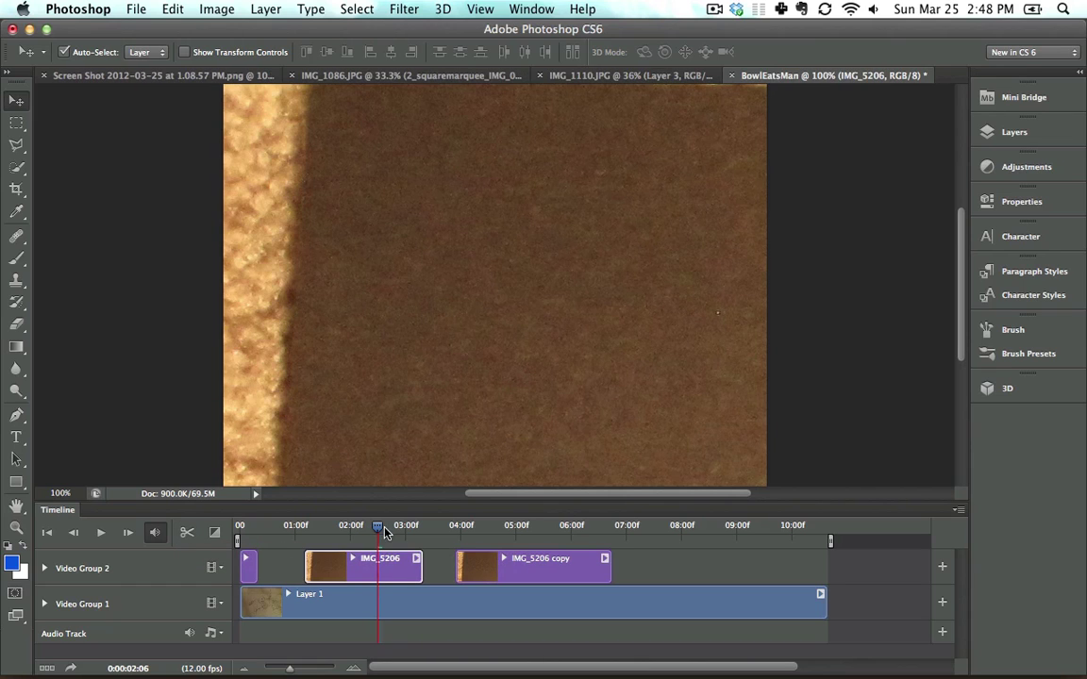
- Move the playhead to 0:00:01:03 and look at the available clip transitions and their duration setting
{"action": "mouse_move", "coordinate": [377, 526]}
{"action": "left_mouse_down"}
{"action": "mouse_move", "coordinate": [298, 542]}
{"action": "mouse_move", "coordinate": [307, 542]}
{"action": "left_mouse_up"}
{"action": "left_click", "coordinate": [214, 536]}
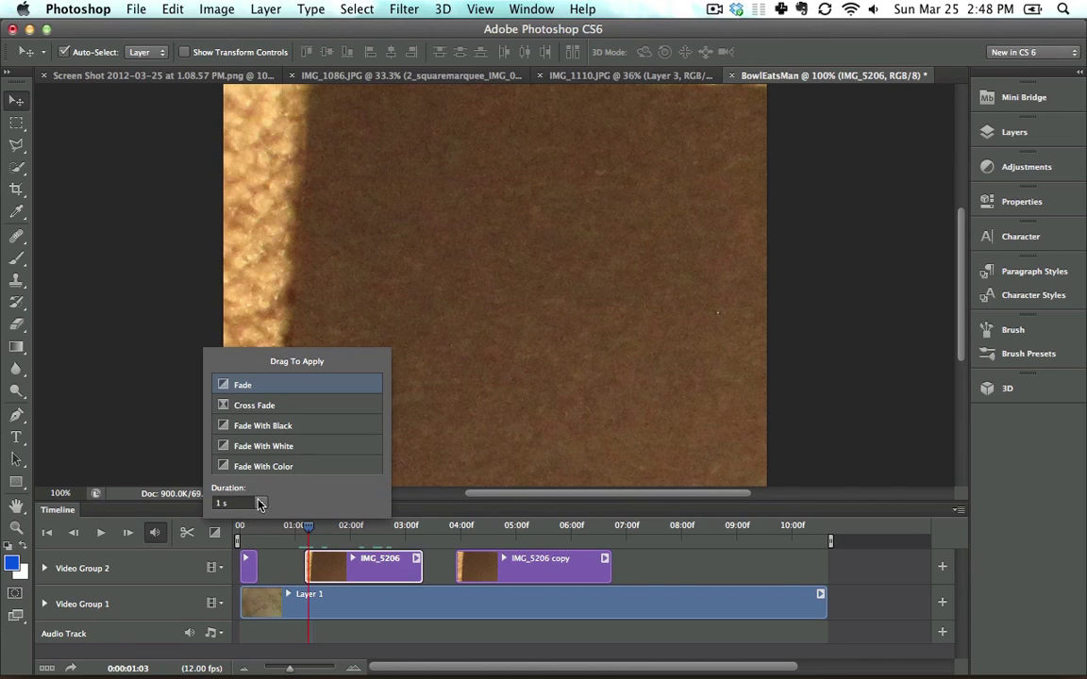
{"action": "left_click", "coordinate": [267, 557]}
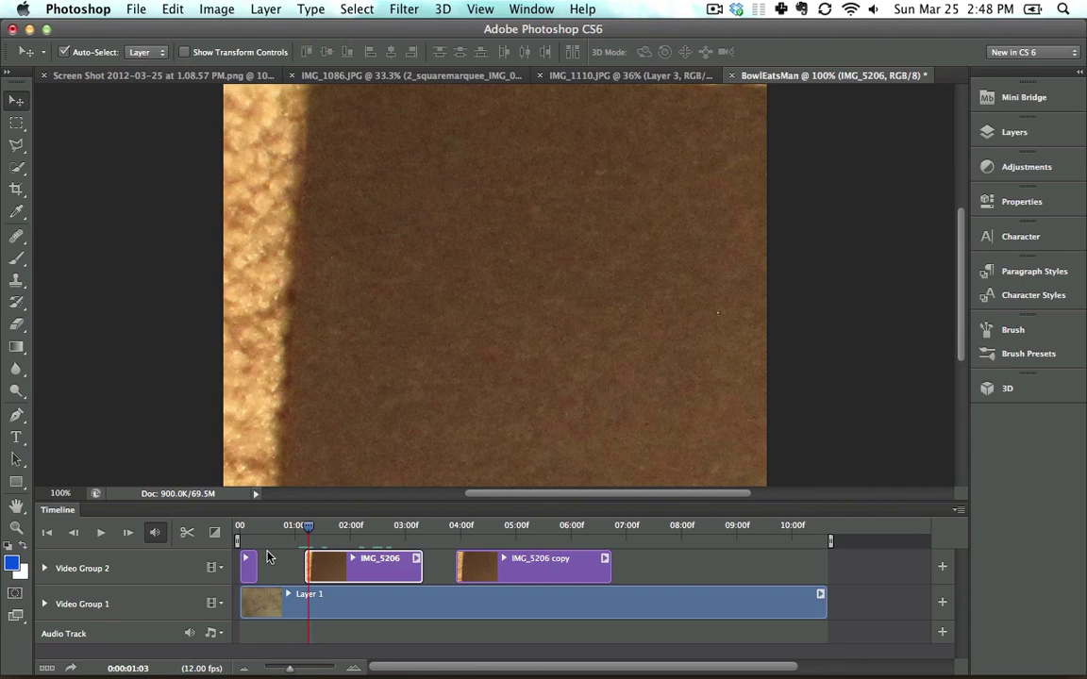
- Move the playhead to 0:00:01:08 and delete the first IMG_5206 piece from Video Group 2
{"action": "left_click", "coordinate": [276, 534]}
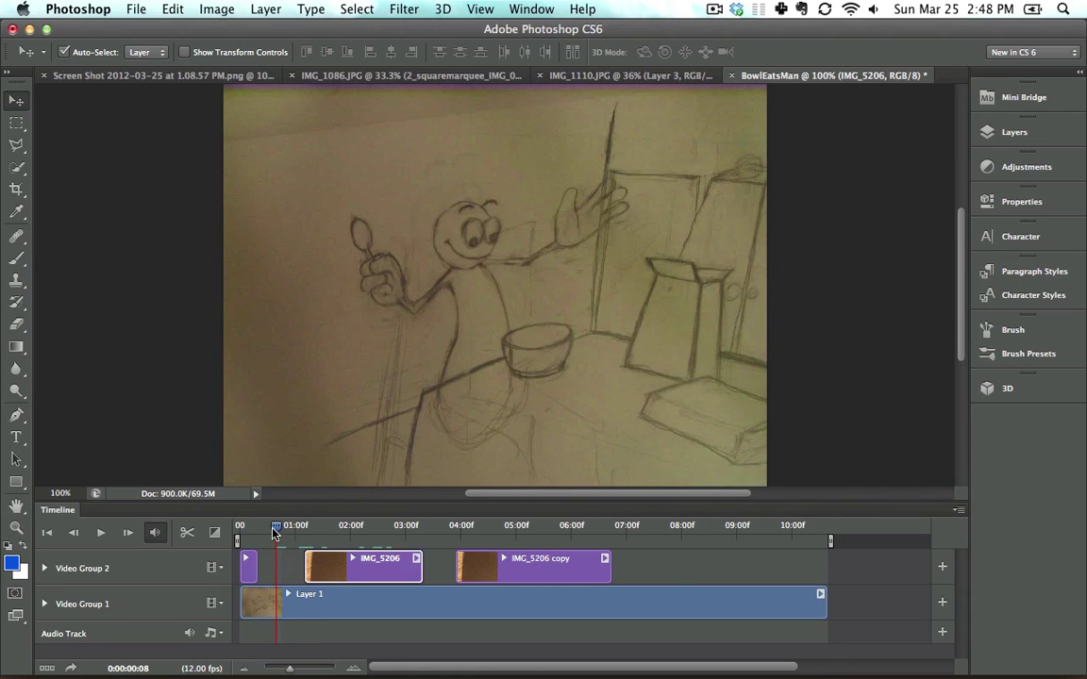
{"action": "mouse_move", "coordinate": [273, 534]}
{"action": "left_mouse_down"}
{"action": "mouse_move", "coordinate": [358, 536]}
{"action": "mouse_move", "coordinate": [286, 534]}
{"action": "mouse_move", "coordinate": [351, 532]}
{"action": "mouse_move", "coordinate": [331, 531]}
{"action": "left_mouse_up"}
{"action": "key", "text": "Delete"}
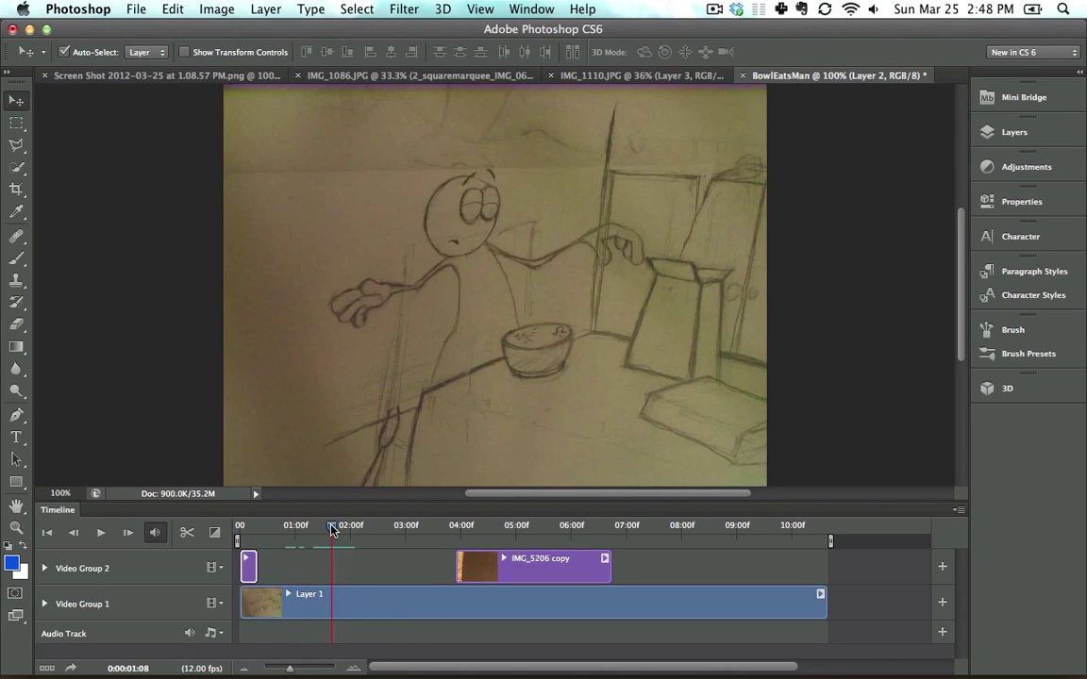
- Switch to Photoshop CS5, scrub its Animation timeline past the one-second mark for comparison, and return to Photoshop CS6
{"action": "key", "text": "super+Tab"}
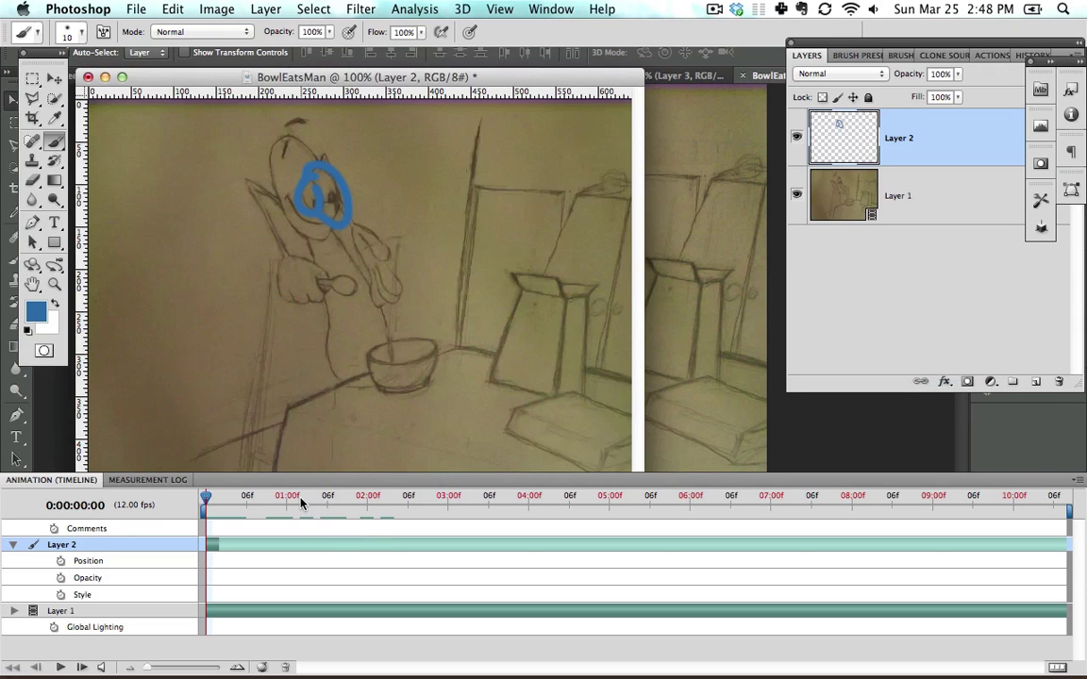
{"action": "left_click_drag", "start_coordinate": [206, 498], "coordinate": [300, 497]}
{"action": "key", "text": "super+Tab"}
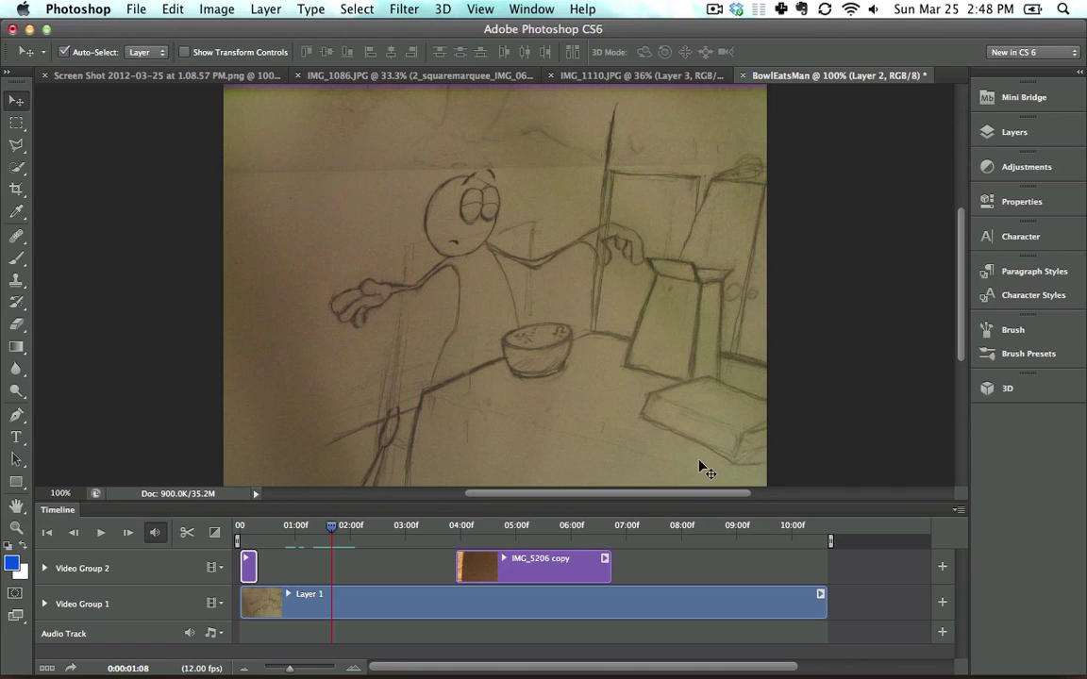
- Add a new layer and trace the side and chin of the character's head in blue with the Brush at size 8
{"action": "key", "text": "super+shift+n"}
{"action": "key", "text": "Return"}
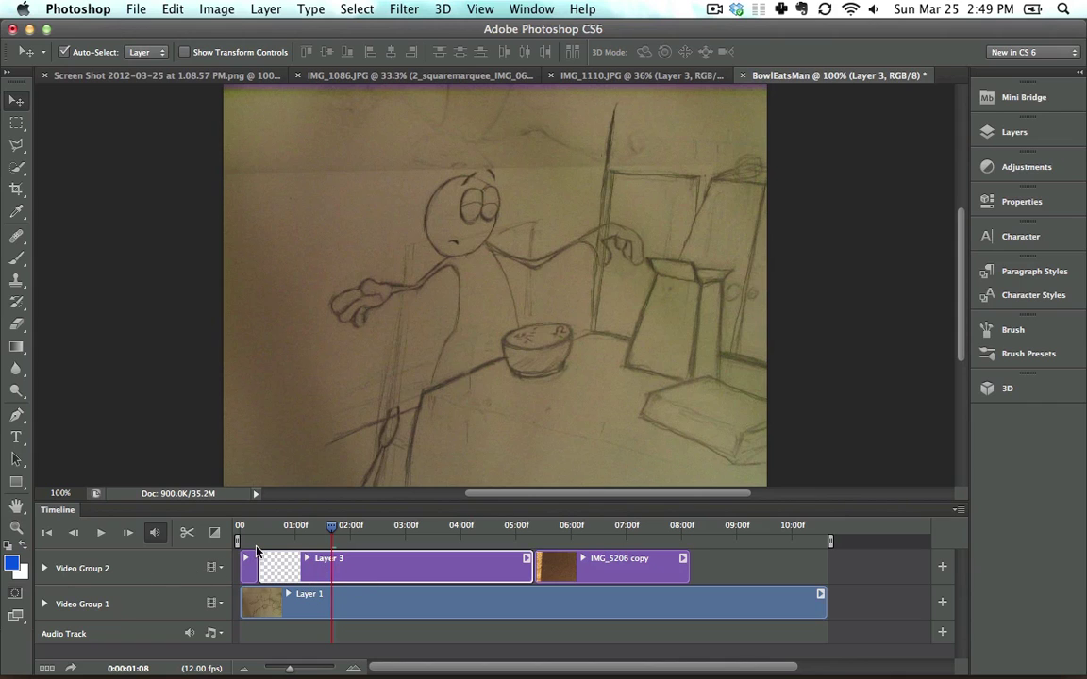
{"action": "key", "text": "b"}
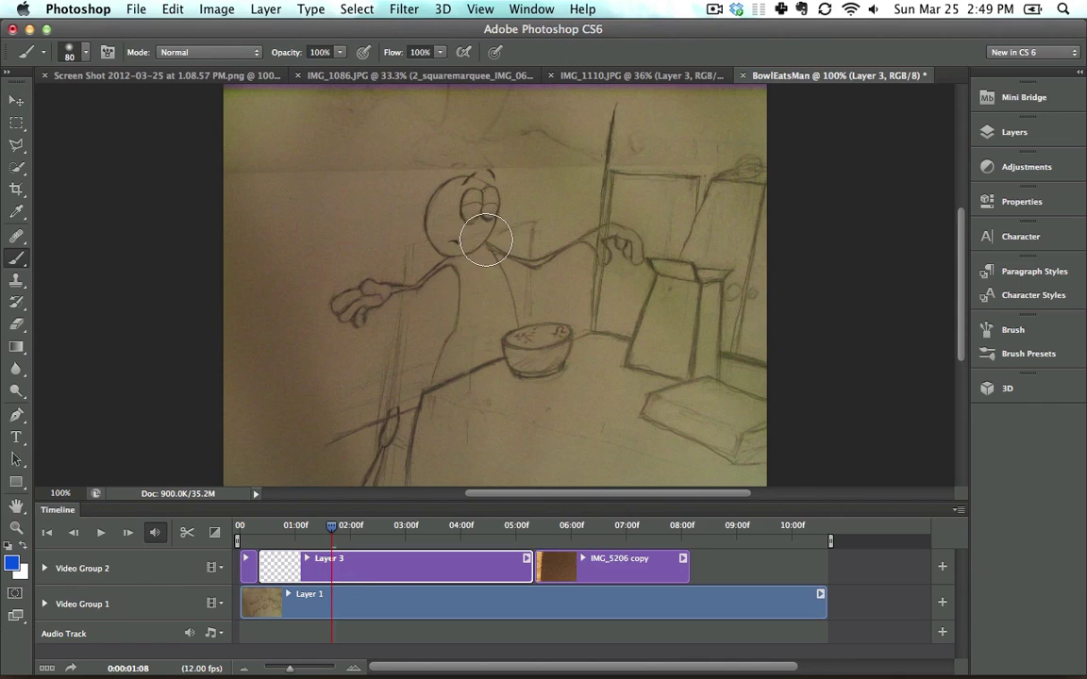
{"action": "key", "text": "bracketleft"}
{"action": "key", "text": "bracketleft"}
{"action": "key", "text": "bracketleft"}
{"action": "key", "text": "bracketleft"}
{"action": "key", "text": "bracketleft"}
{"action": "key", "text": "bracketleft"}
{"action": "key", "text": "bracketleft"}
{"action": "key", "text": "bracketleft"}
{"action": "key", "text": "bracketleft"}
{"action": "mouse_move", "coordinate": [448, 181]}
{"action": "left_mouse_down"}
{"action": "mouse_move", "coordinate": [430, 226]}
{"action": "mouse_move", "coordinate": [440, 245]}
{"action": "mouse_move", "coordinate": [480, 239]}
{"action": "left_mouse_up"}
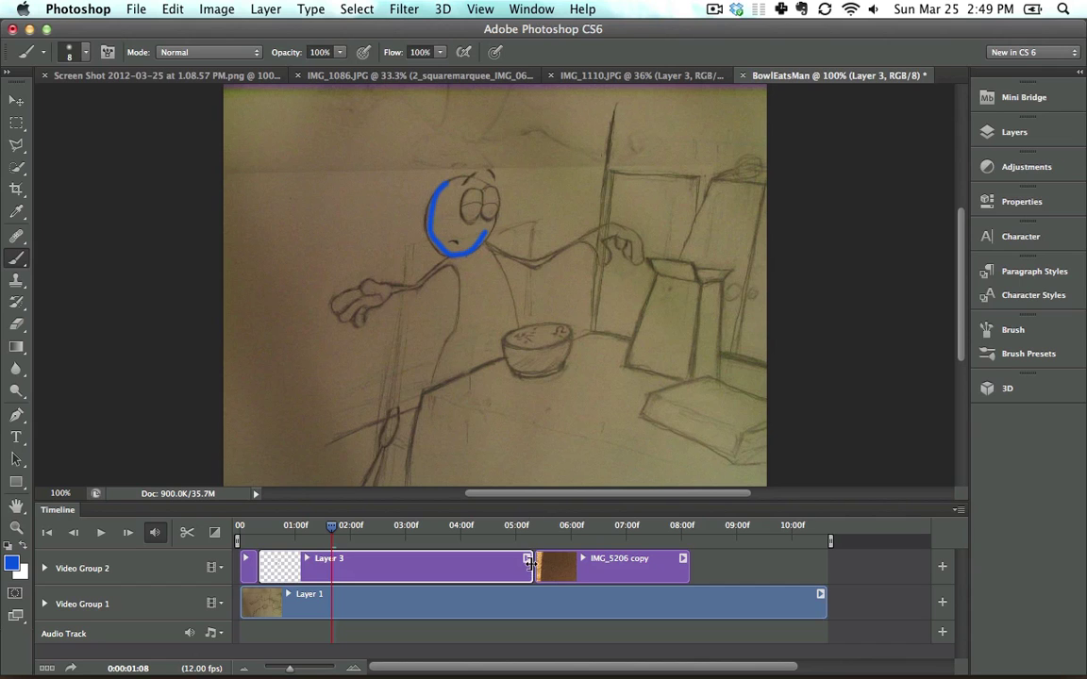
- Trim the Layer 3 clip to end at 0:00:01:08 and move the IMG_5206 copy clip further along Video Group 2
{"action": "left_click_drag", "start_coordinate": [530, 566], "coordinate": [327, 566]}
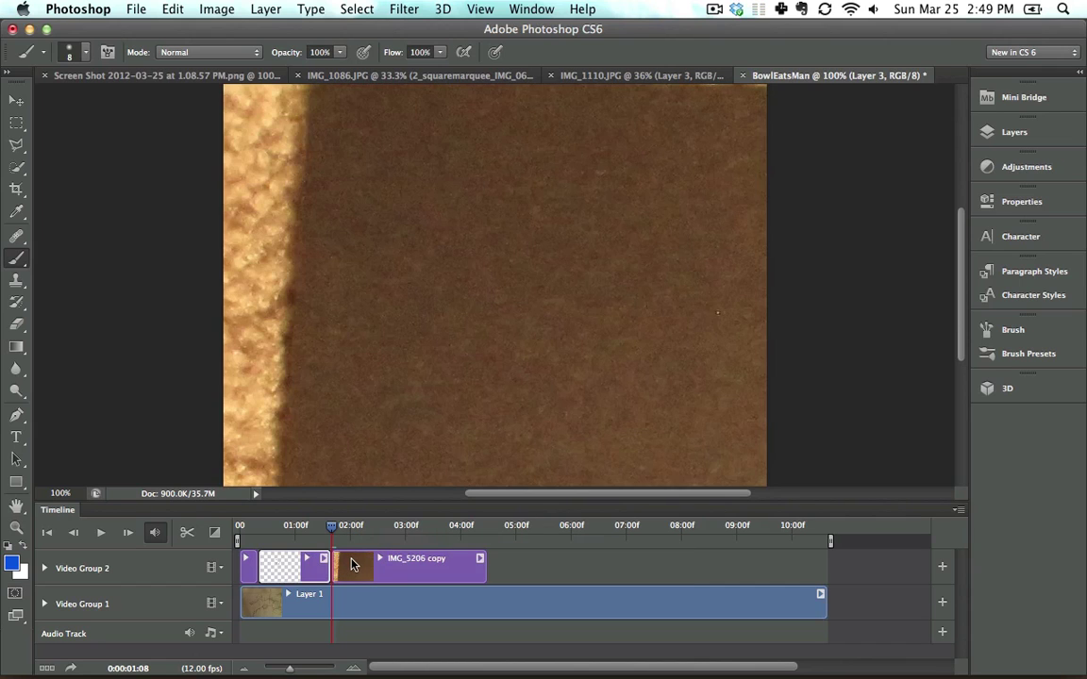
{"action": "left_click_drag", "start_coordinate": [430, 560], "coordinate": [483, 564]}
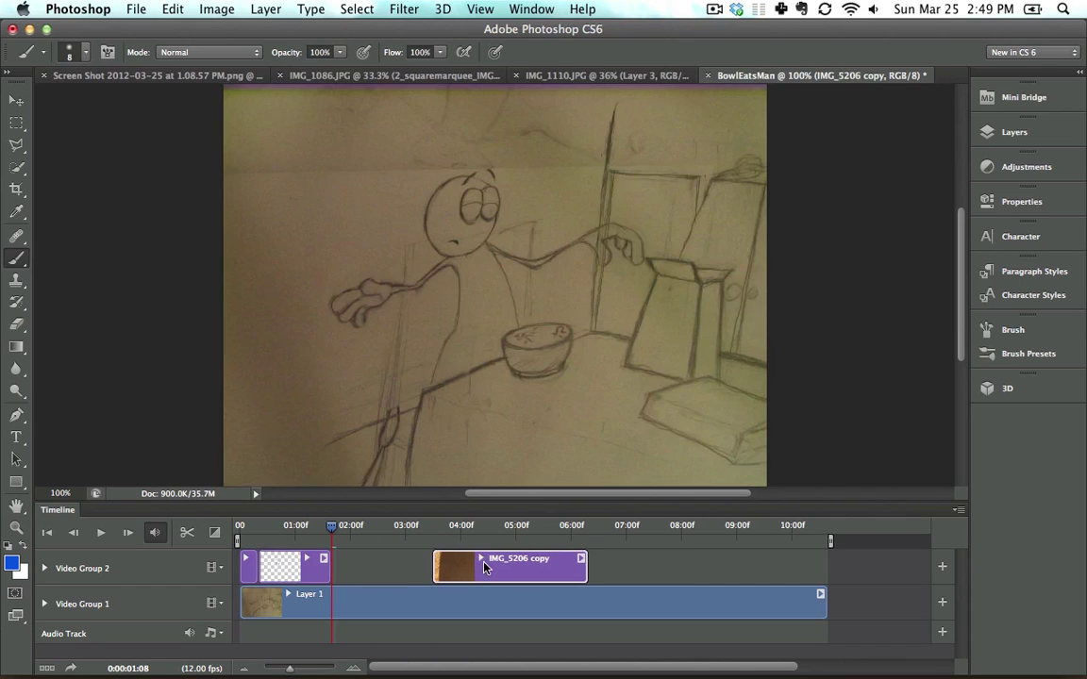
- Add a new layer with its clip starting at the playhead, and trace the lower side of the character's head in blue
{"action": "key", "text": "super+shift+n"}
{"action": "key", "text": "Return"}
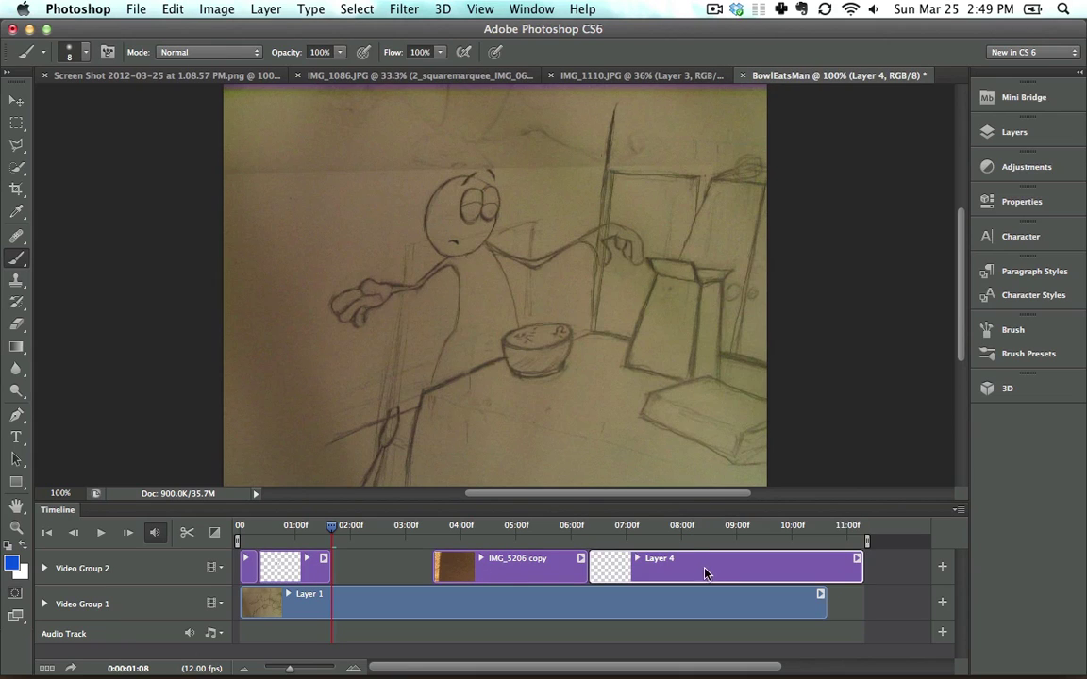
{"action": "left_click_drag", "start_coordinate": [704, 566], "coordinate": [406, 566]}
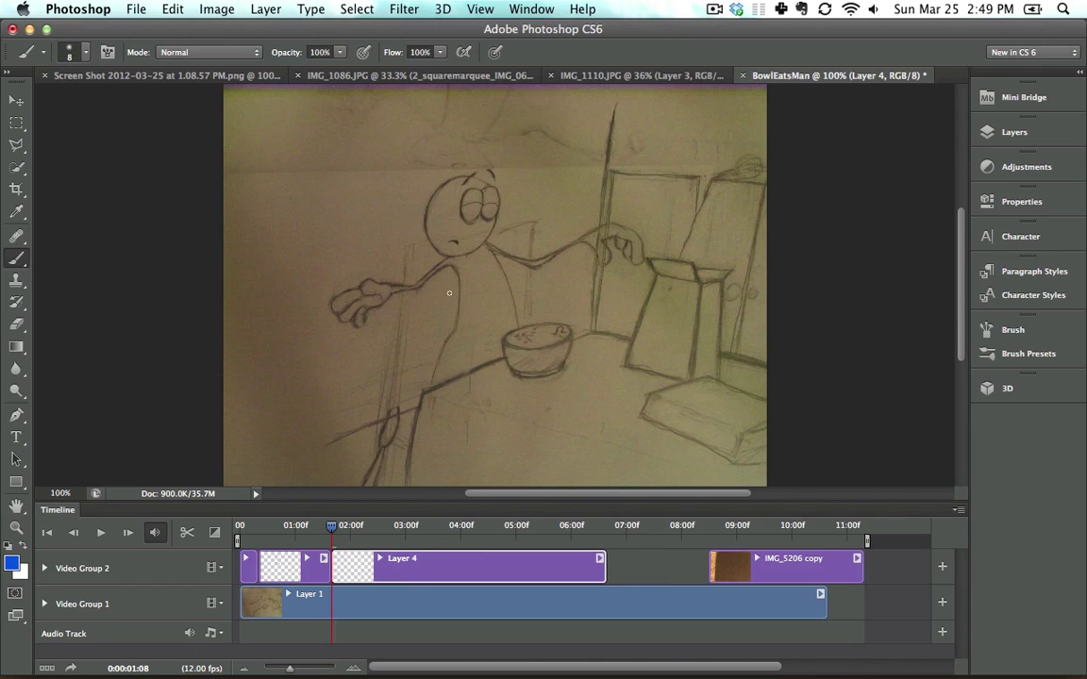
{"action": "left_click_drag", "start_coordinate": [424, 219], "coordinate": [440, 251]}
- Look through the Timeline options, including timeline shortcut keys, onion skins and Render Video
{"action": "left_click_drag", "start_coordinate": [330, 532], "coordinate": [329, 533]}
{"action": "left_click", "coordinate": [958, 512]}
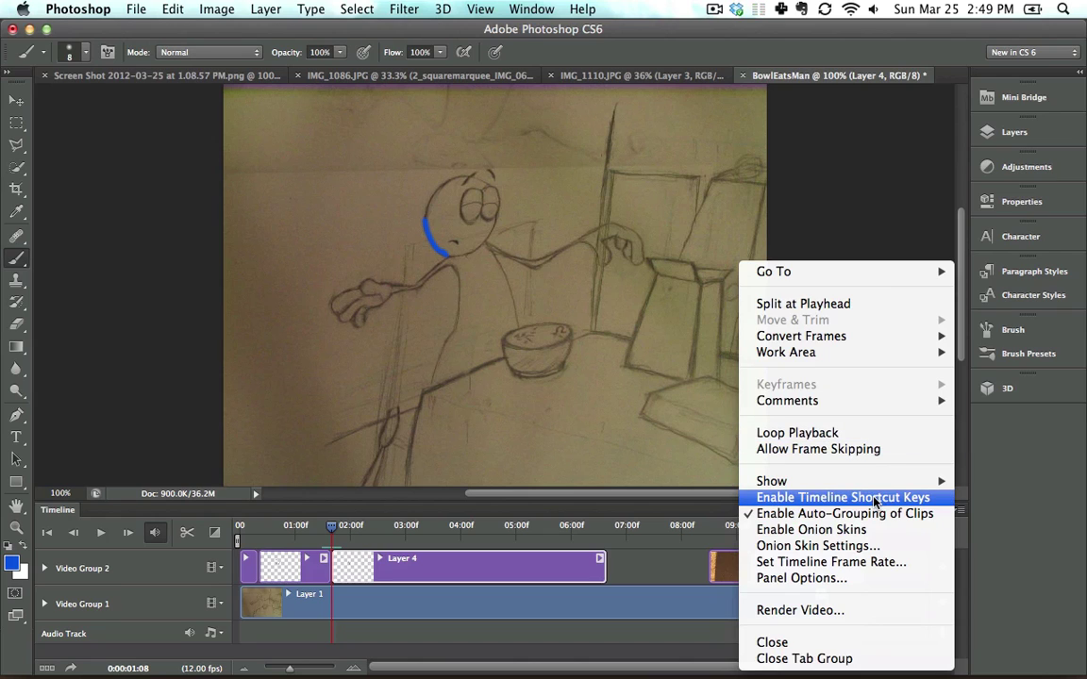
{"action": "left_click", "coordinate": [598, 567]}
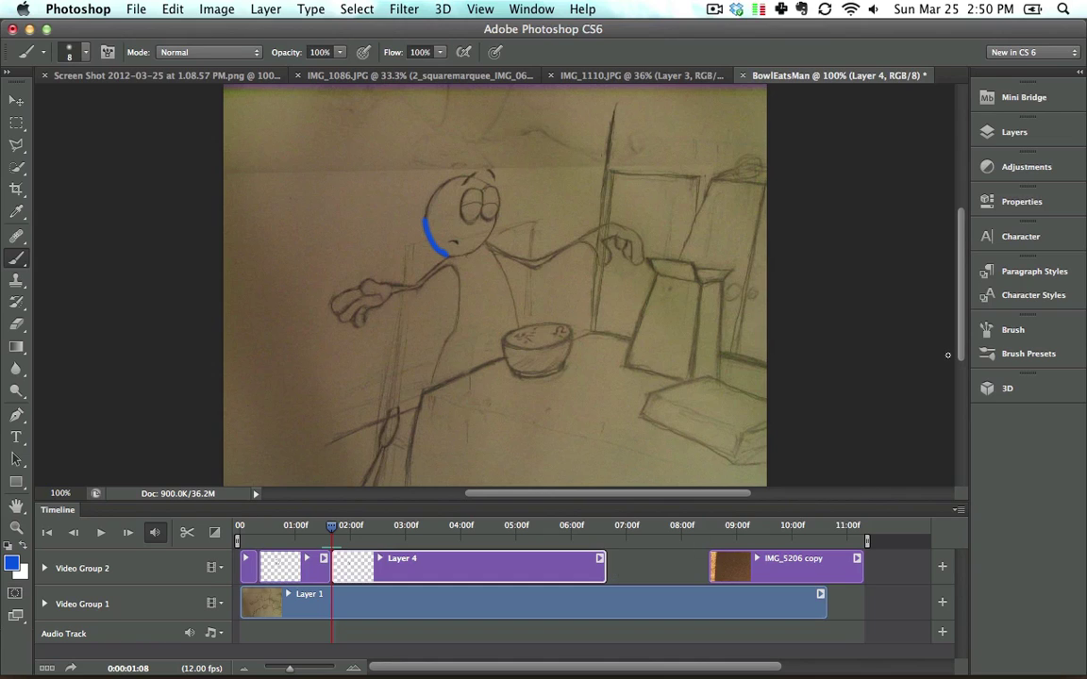
- Show the 3D object creation options and add blue 66 pt Myriad Pro text reading TEXT beside the sketched figure
{"action": "left_click", "coordinate": [1006, 394]}
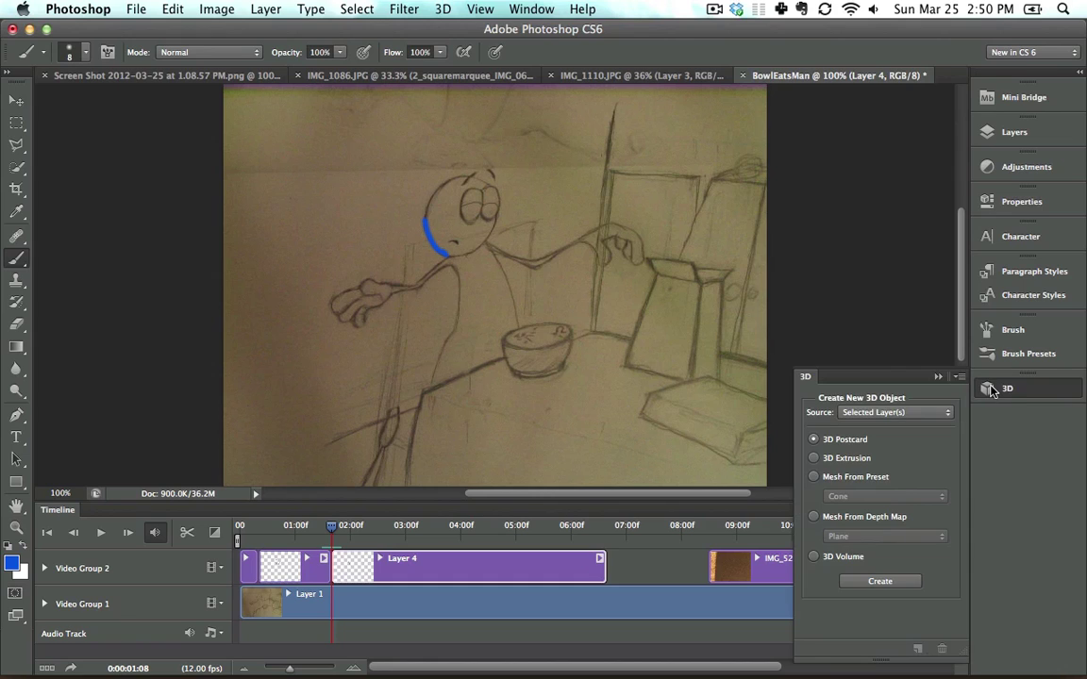
{"action": "key", "text": "t"}
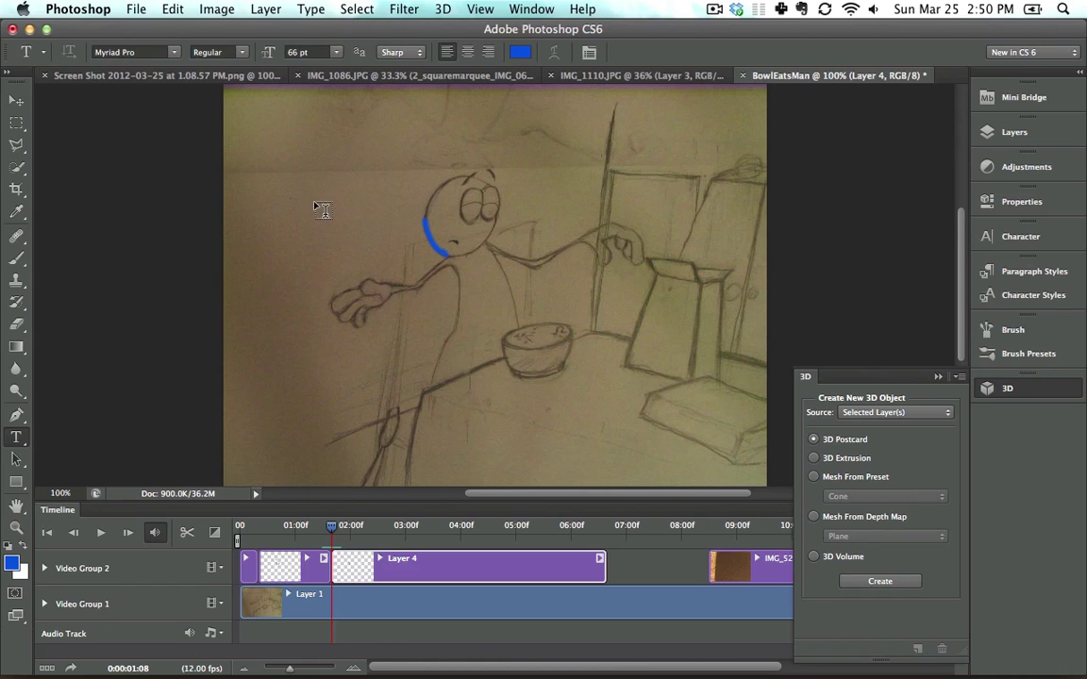
{"action": "left_click_drag", "start_coordinate": [314, 201], "coordinate": [533, 258]}
{"action": "type", "text": "TEXT"}
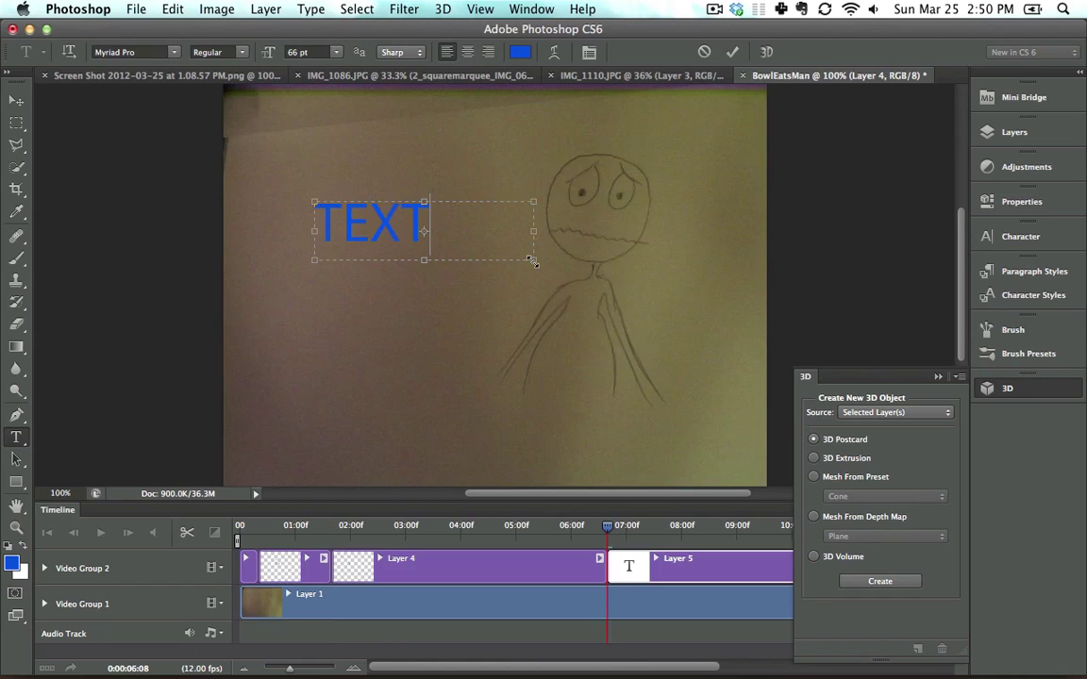
{"action": "left_click_drag", "start_coordinate": [534, 261], "coordinate": [451, 259]}
{"action": "left_click", "coordinate": [16, 100]}
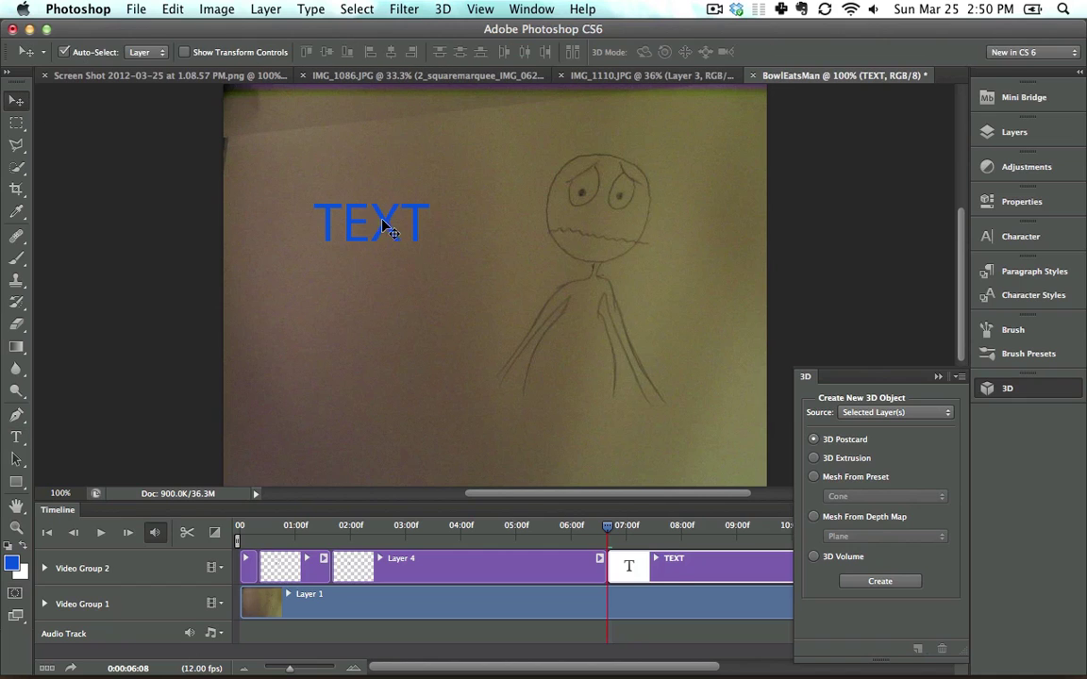
{"action": "left_click_drag", "start_coordinate": [386, 229], "coordinate": [393, 236]}
- Create a 3D extrusion from the TEXT layer, orbiting to an angled view and moving its infinite light sideways
{"action": "left_click", "coordinate": [443, 9]}
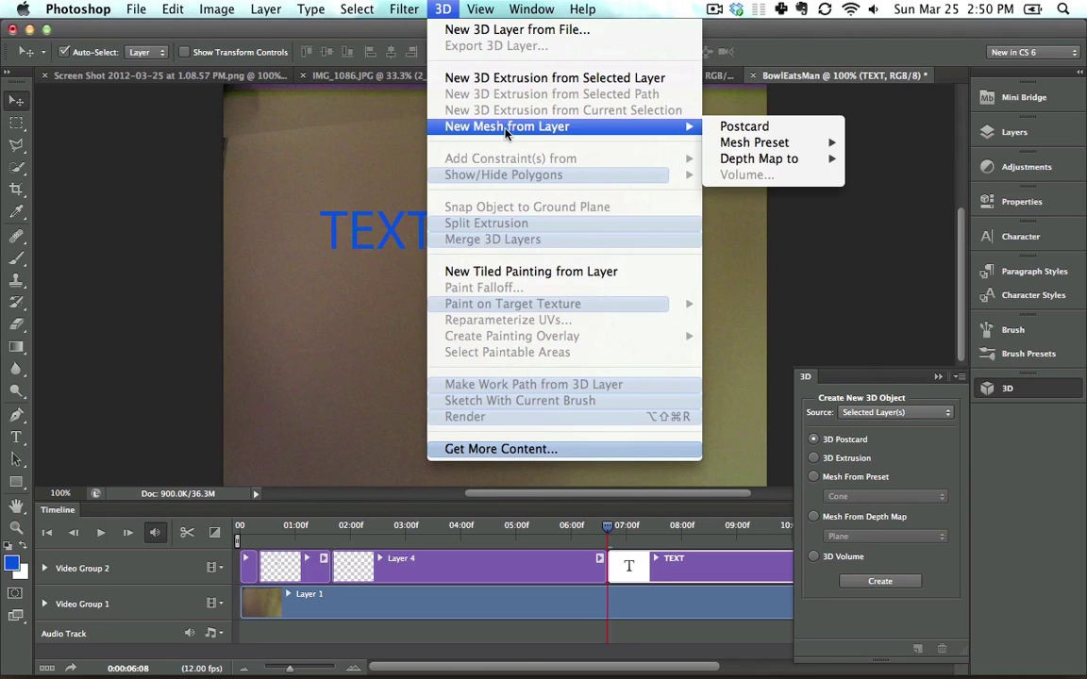
{"action": "left_click", "coordinate": [509, 79]}
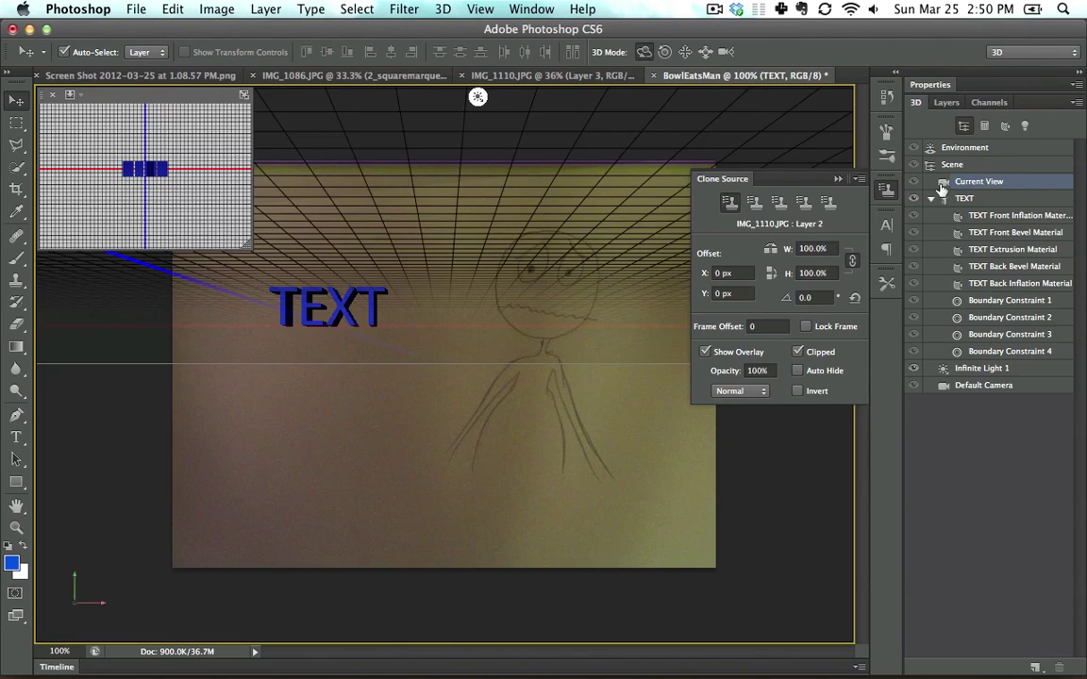
{"action": "left_click", "coordinate": [837, 179]}
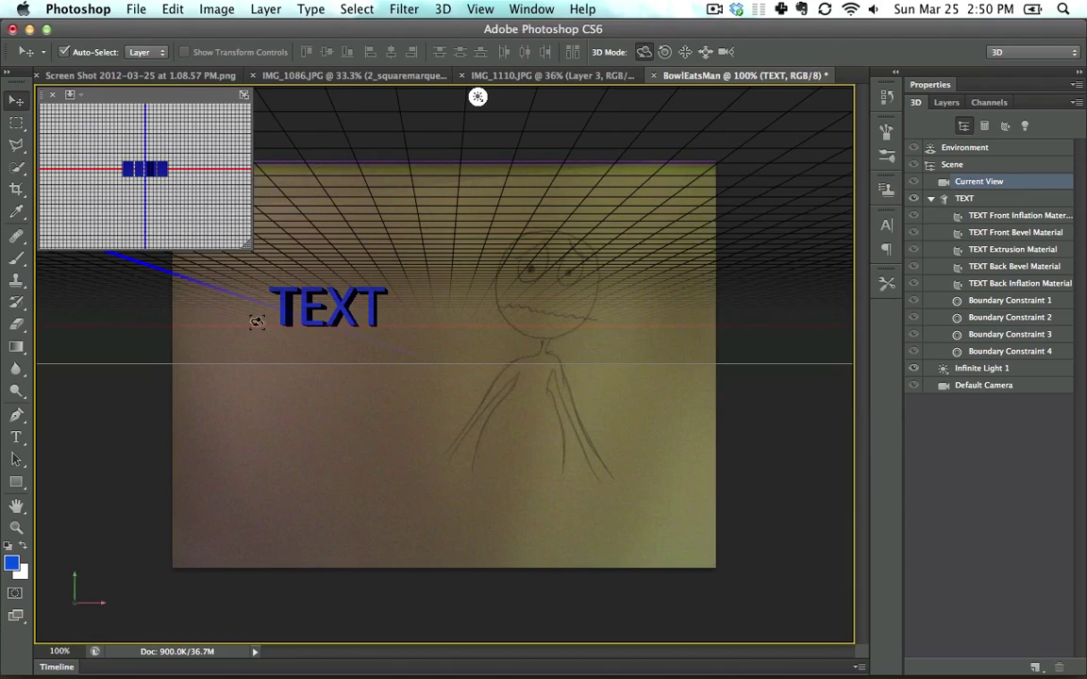
{"action": "left_click", "coordinate": [311, 328]}
{"action": "mouse_move", "coordinate": [656, 95]}
{"action": "left_mouse_down"}
{"action": "mouse_move", "coordinate": [840, 226]}
{"action": "mouse_move", "coordinate": [831, 96]}
{"action": "left_mouse_up"}
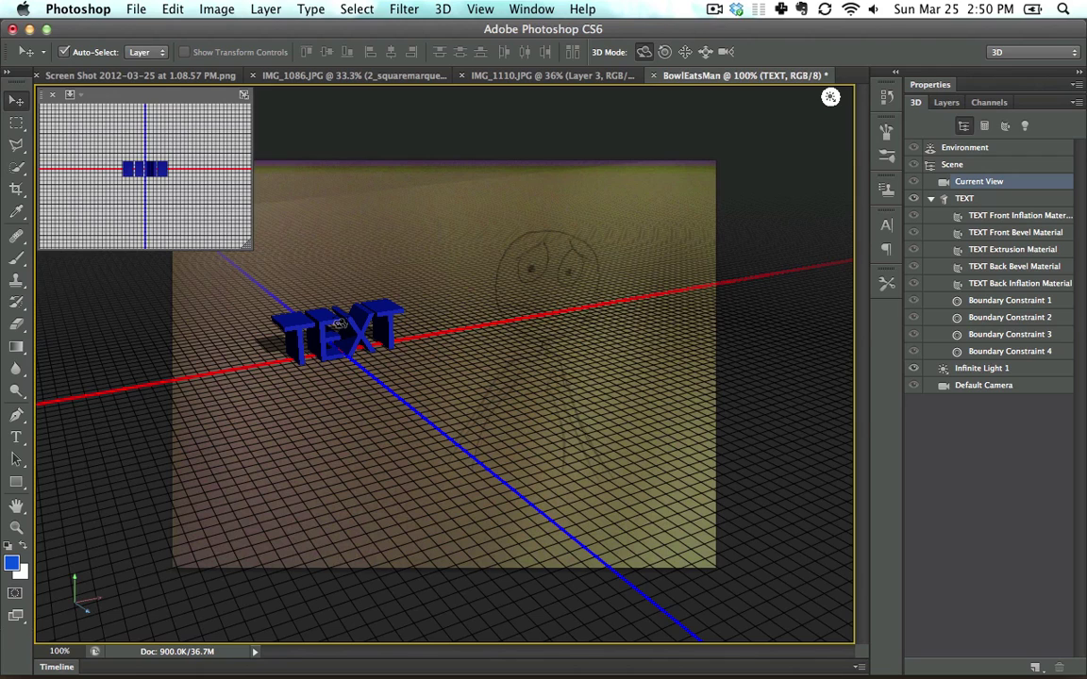
- Compare the available 3D commands with those in Photoshop CS5 by switching to it and back to Photoshop CS6
{"action": "left_click", "coordinate": [439, 10]}
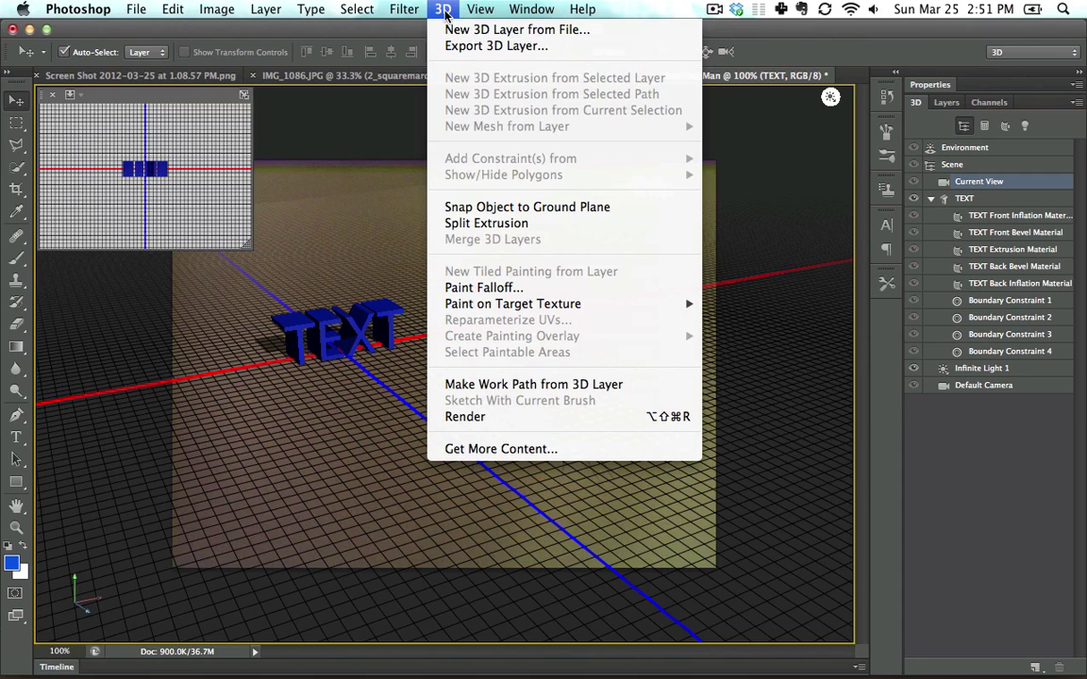
{"action": "key", "text": "super+Tab"}
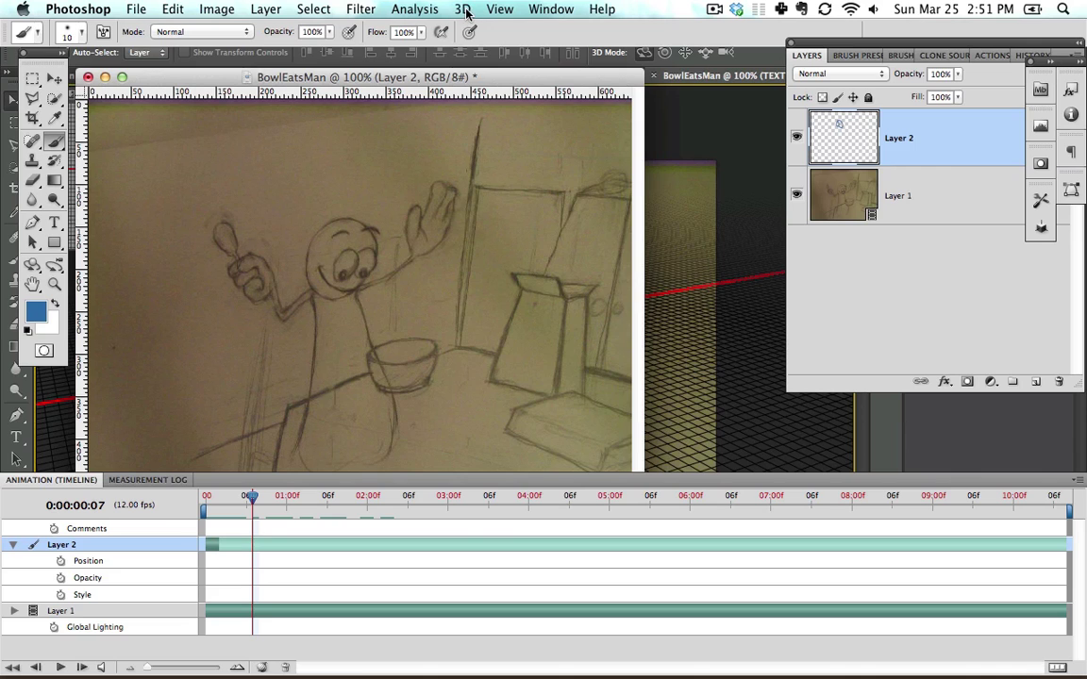
{"action": "left_click", "coordinate": [465, 9]}
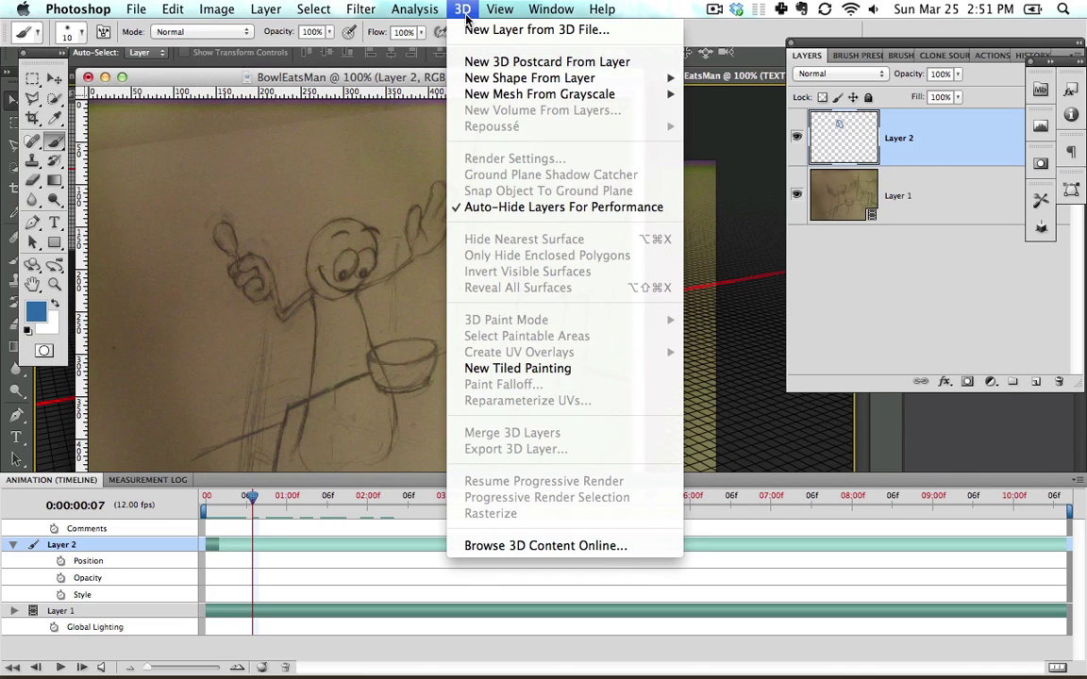
{"action": "key", "text": "super+Tab"}
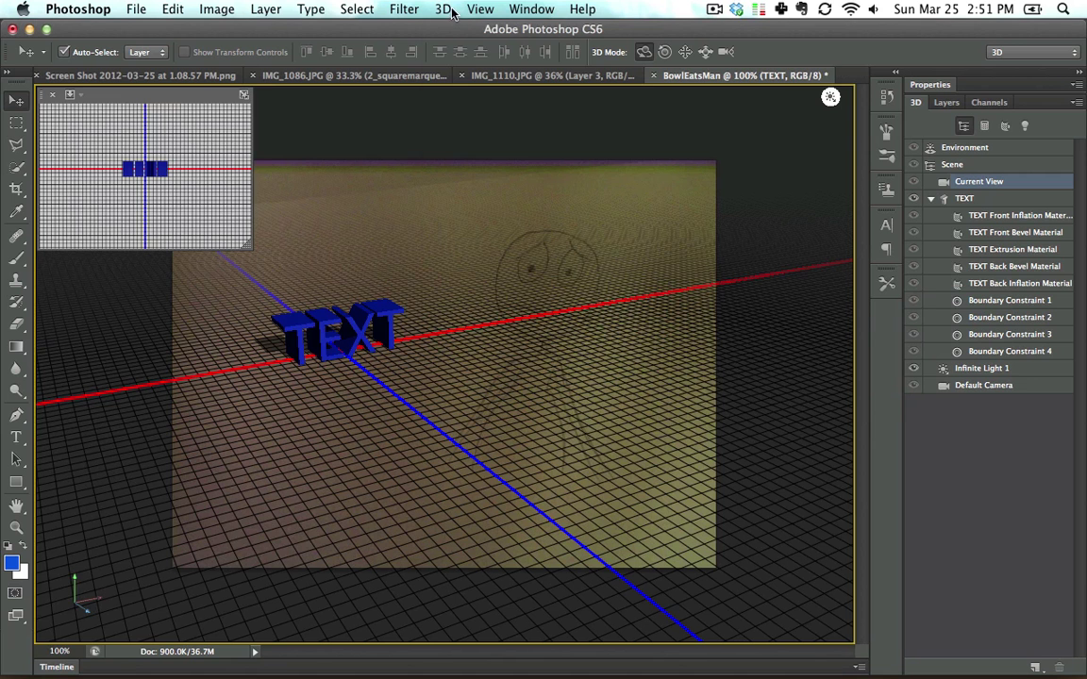
{"action": "left_click", "coordinate": [445, 9]}
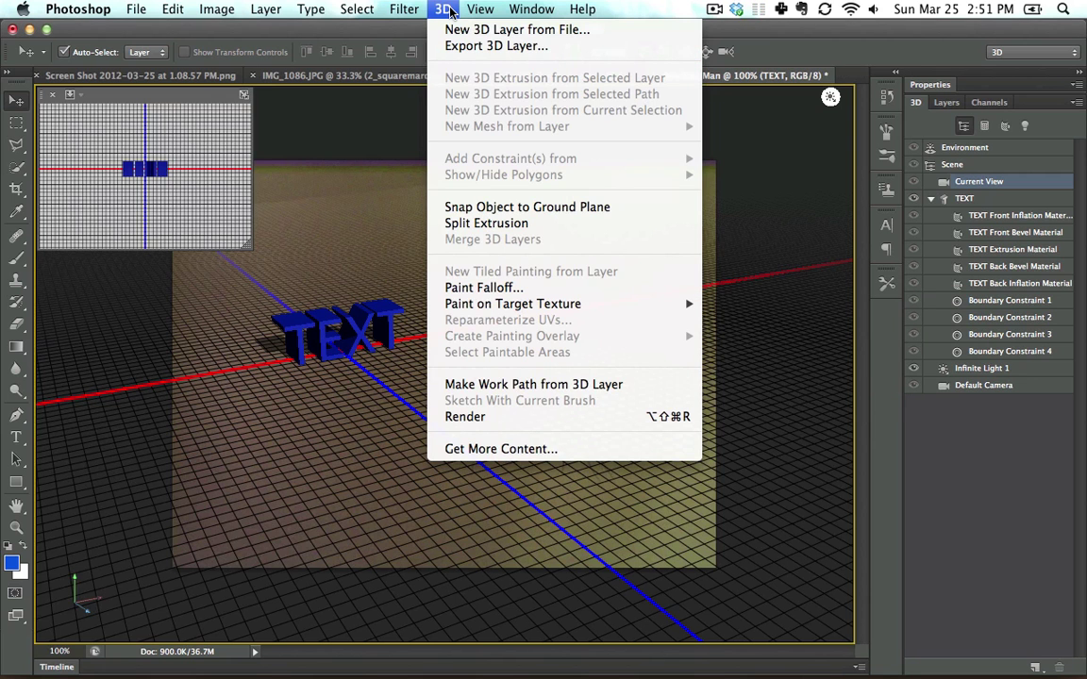
- Switch to the New in CS 6 workspace and show the full properties of the 3D camera
{"action": "mouse_move", "coordinate": [533, 9]}
{"action": "mouse_move", "coordinate": [686, 48]}
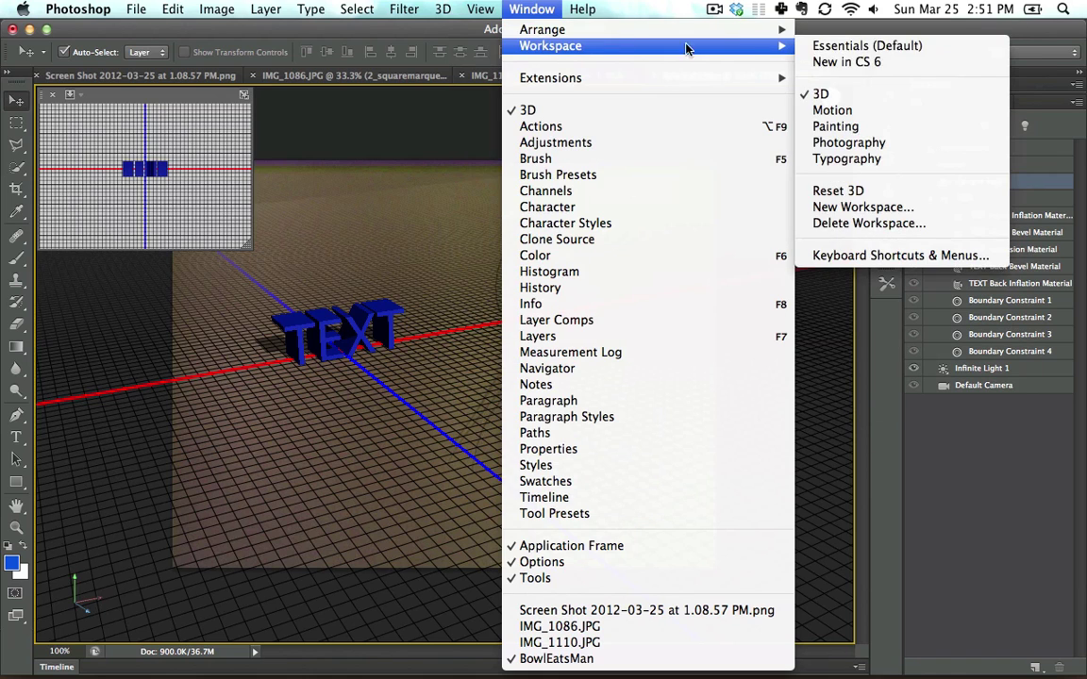
{"action": "left_click", "coordinate": [846, 61]}
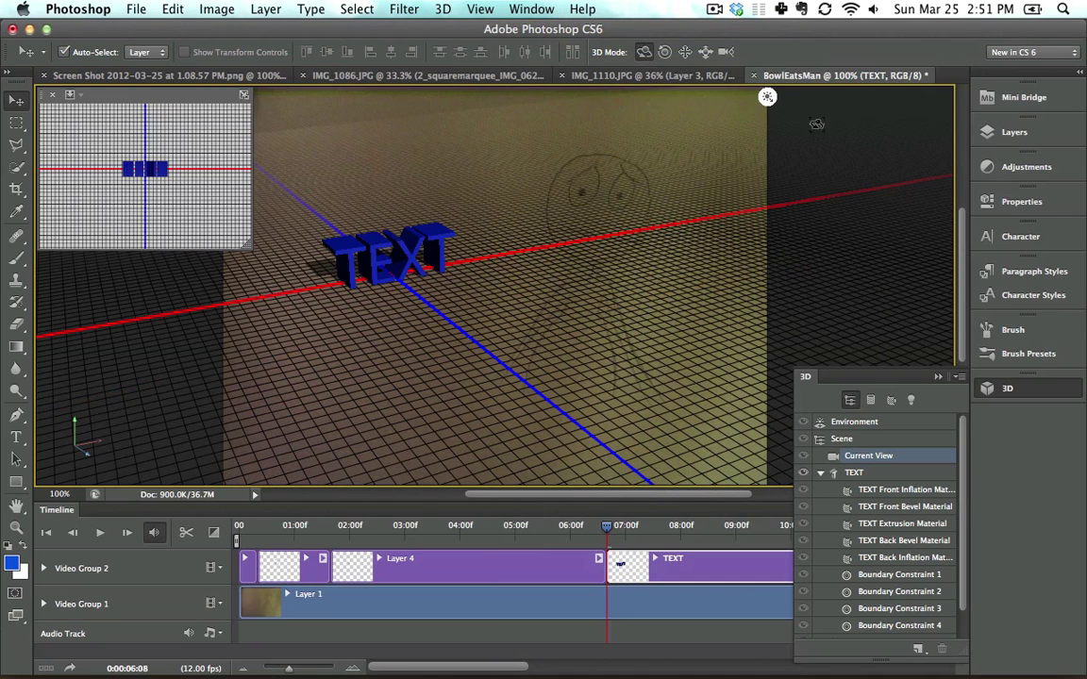
{"action": "left_click", "coordinate": [1033, 207]}
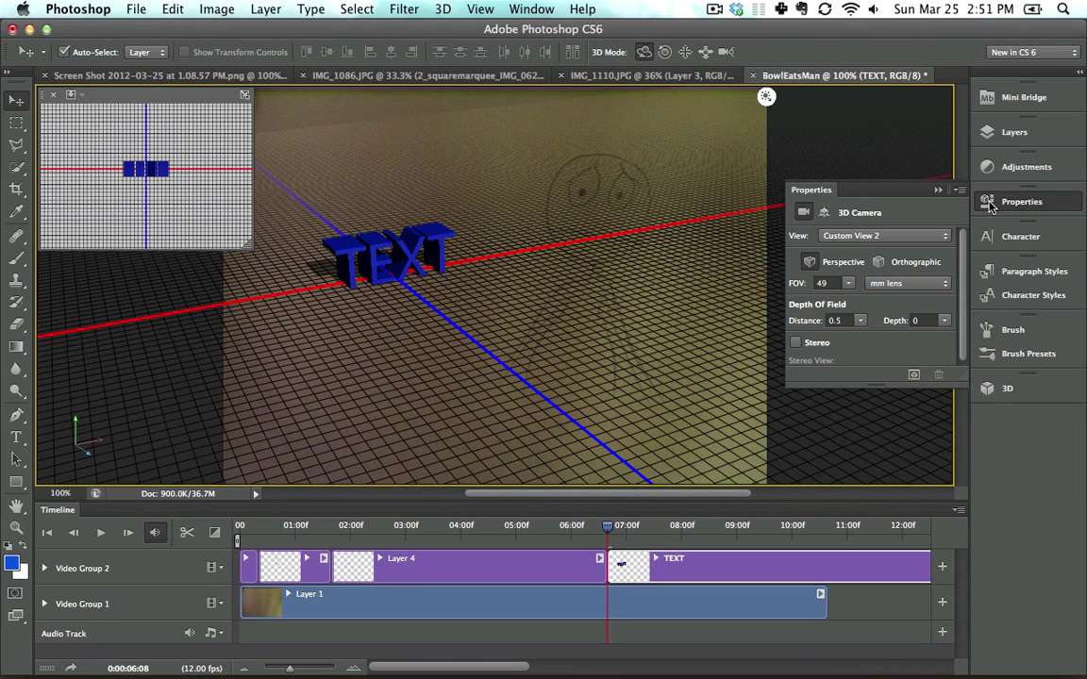
{"action": "left_click_drag", "start_coordinate": [878, 386], "coordinate": [885, 431]}
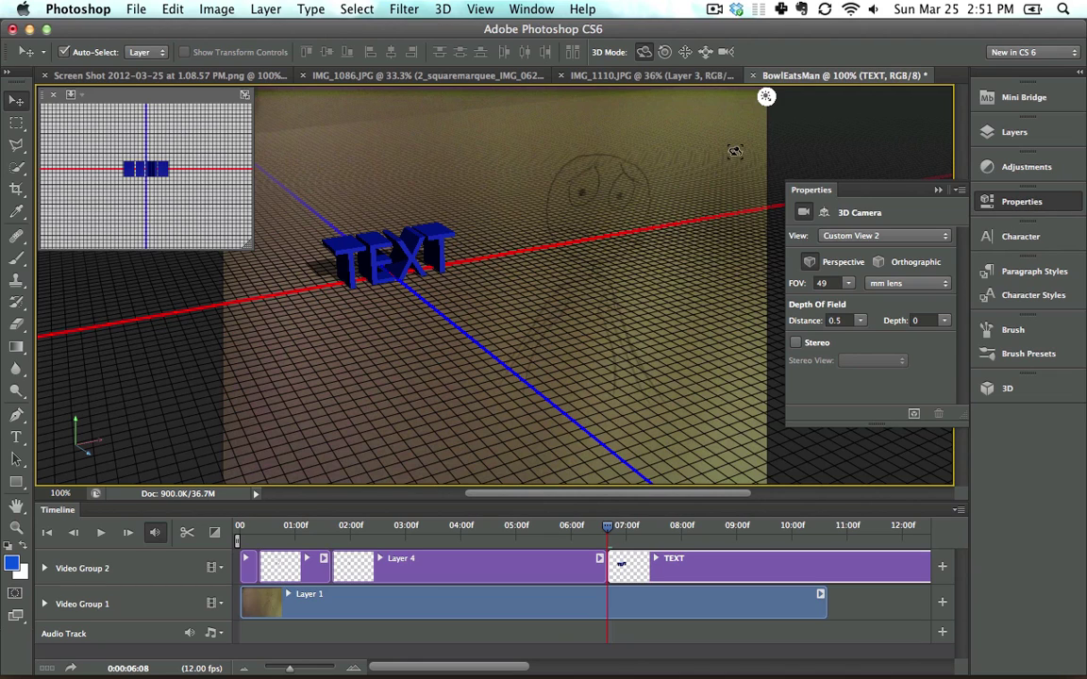
- In IMG_1110.JPG, add a layer mask to Layer 2 and show the mask's density and feather properties
{"action": "key", "text": "ctrl+Tab"}
{"action": "key", "text": "ctrl+Tab"}
{"action": "key", "text": "ctrl+Tab"}
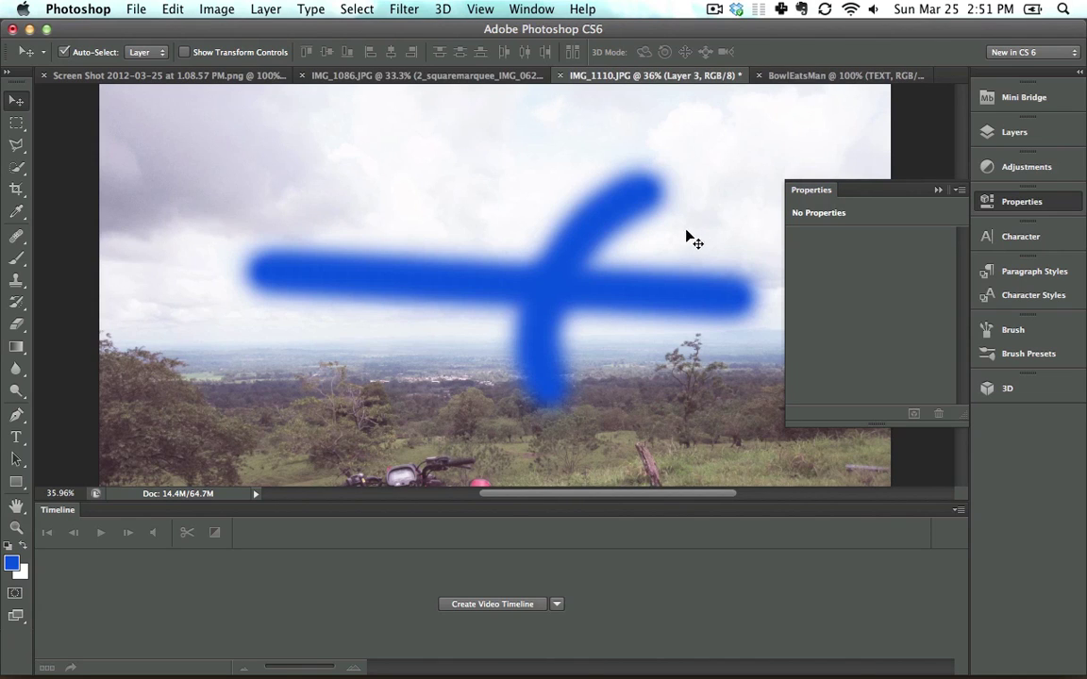
{"action": "scroll", "coordinate": [694, 242], "scroll_direction": "down", "scroll_amount": 3}
{"action": "left_click", "coordinate": [1014, 132]}
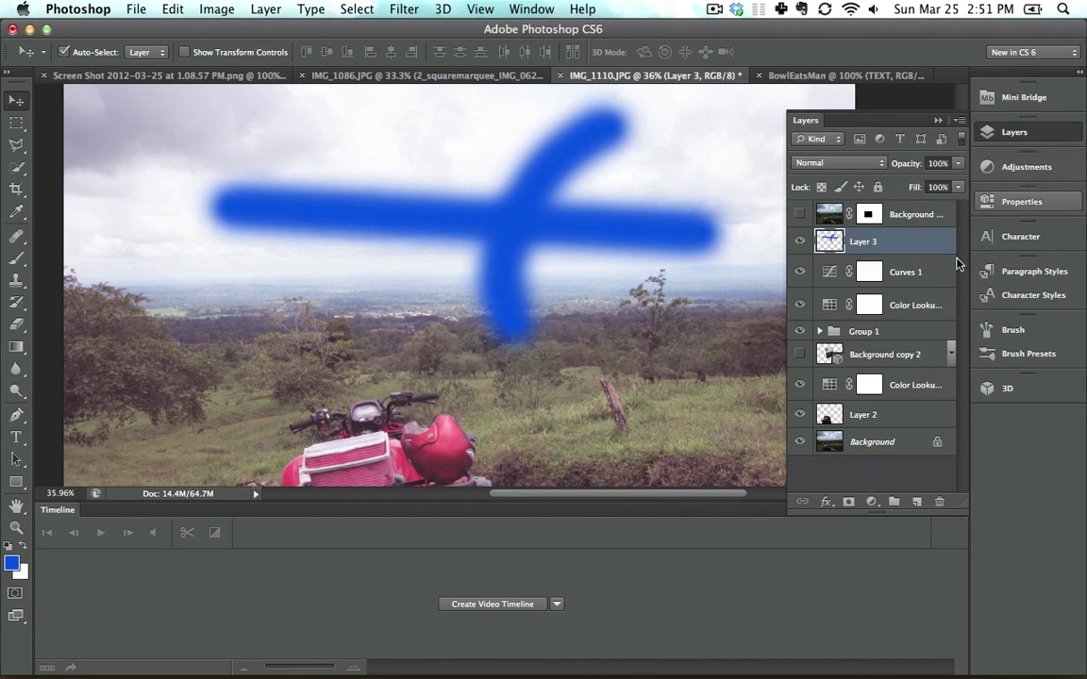
{"action": "left_click", "coordinate": [885, 420]}
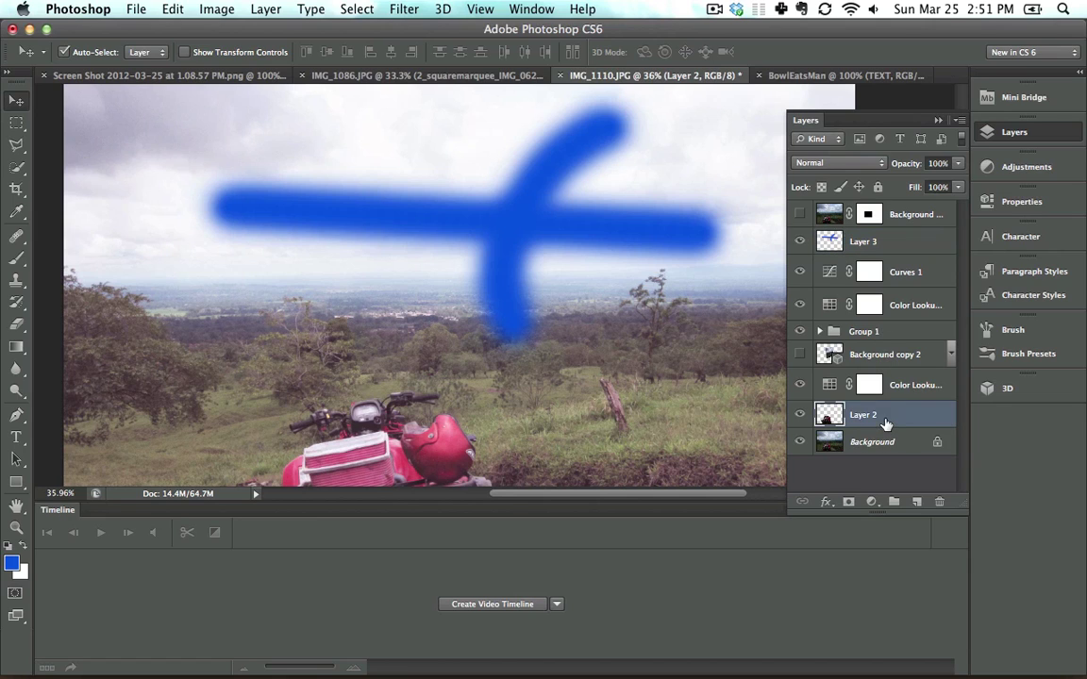
{"action": "left_click", "coordinate": [848, 501]}
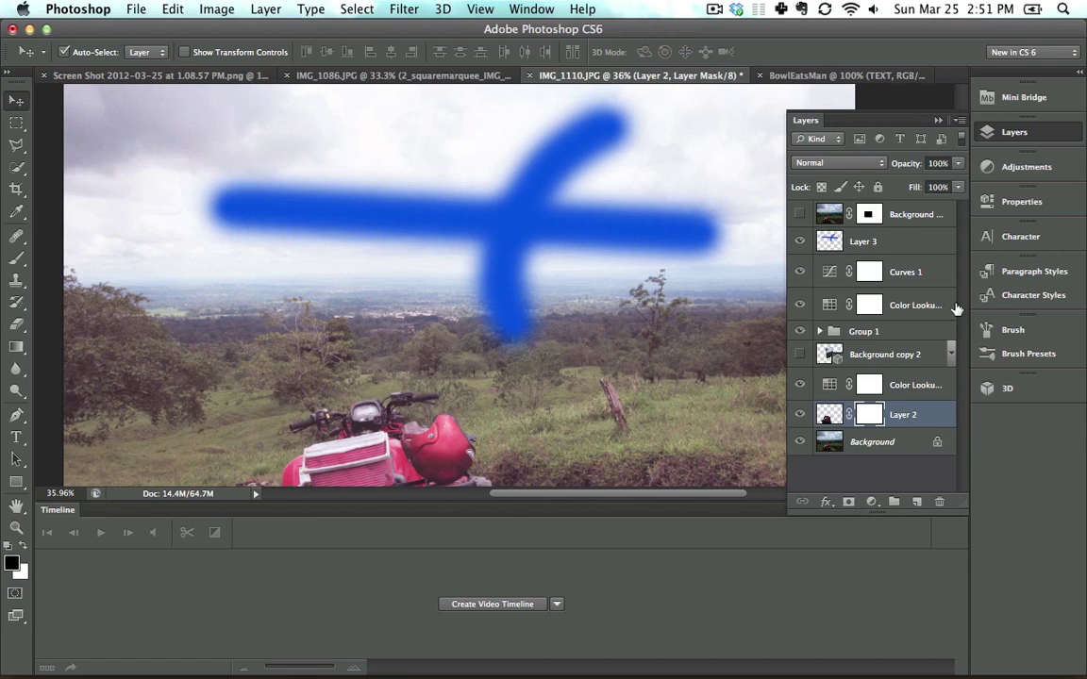
{"action": "left_click", "coordinate": [1026, 207]}
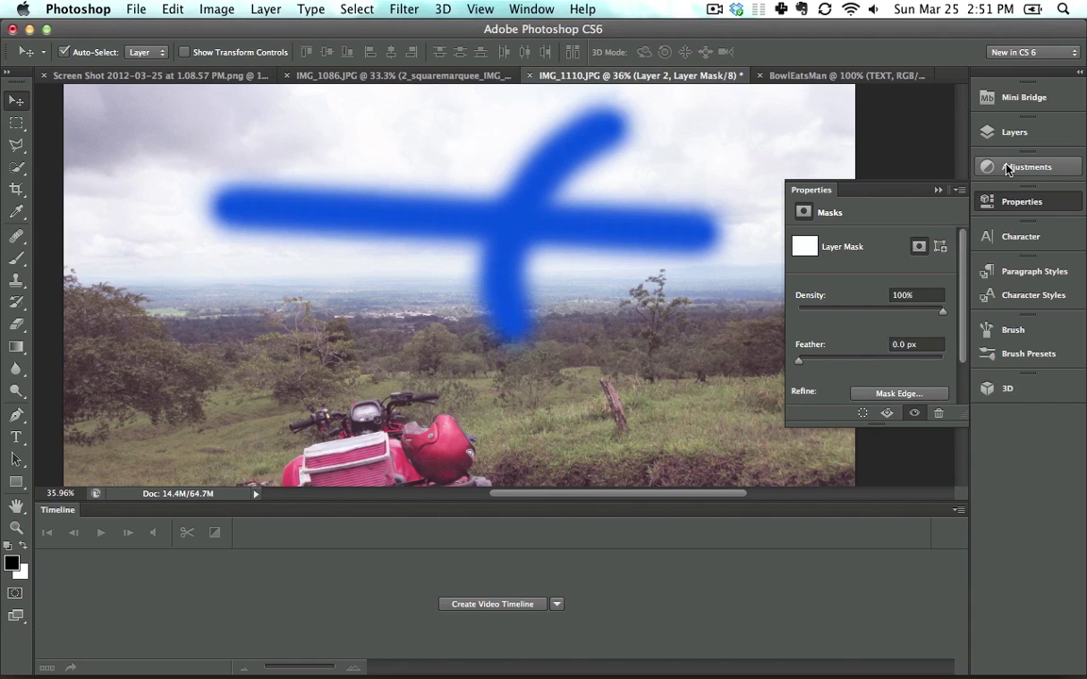
- Float the Layers panel over the canvas and clip the Color Lookup 1 adjustment to Layer 2
{"action": "left_click_drag", "start_coordinate": [1008, 133], "coordinate": [155, 152]}
{"action": "left_click", "coordinate": [155, 184]}
{"action": "left_click", "coordinate": [94, 452]}
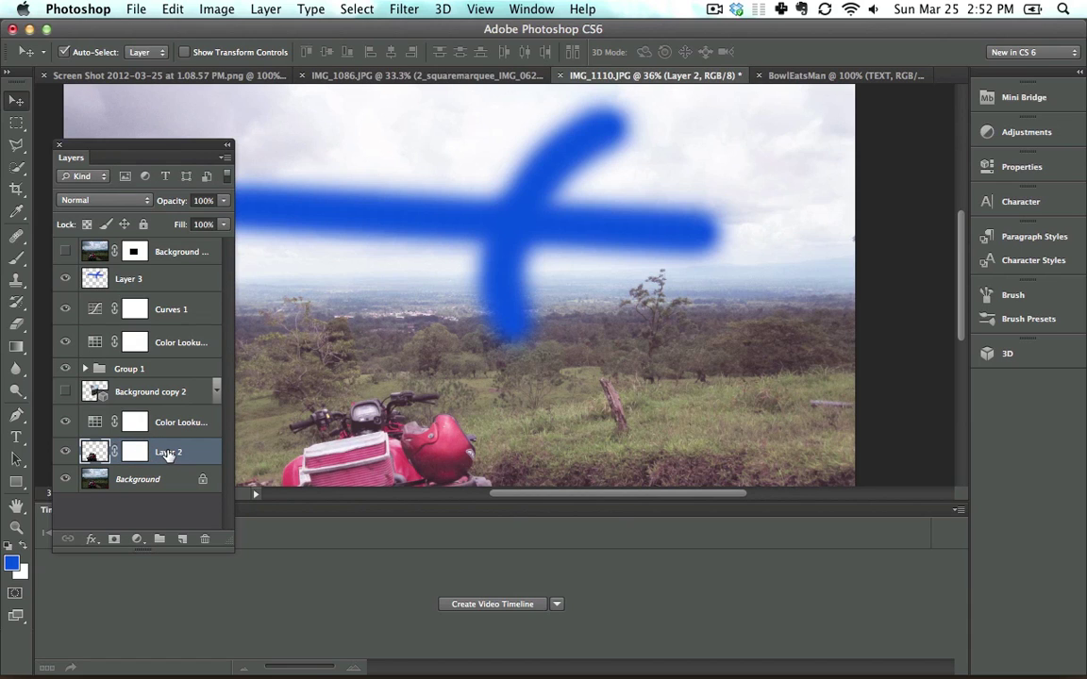
{"action": "left_click", "coordinate": [142, 419]}
{"action": "left_click", "coordinate": [172, 436], "text": "alt"}
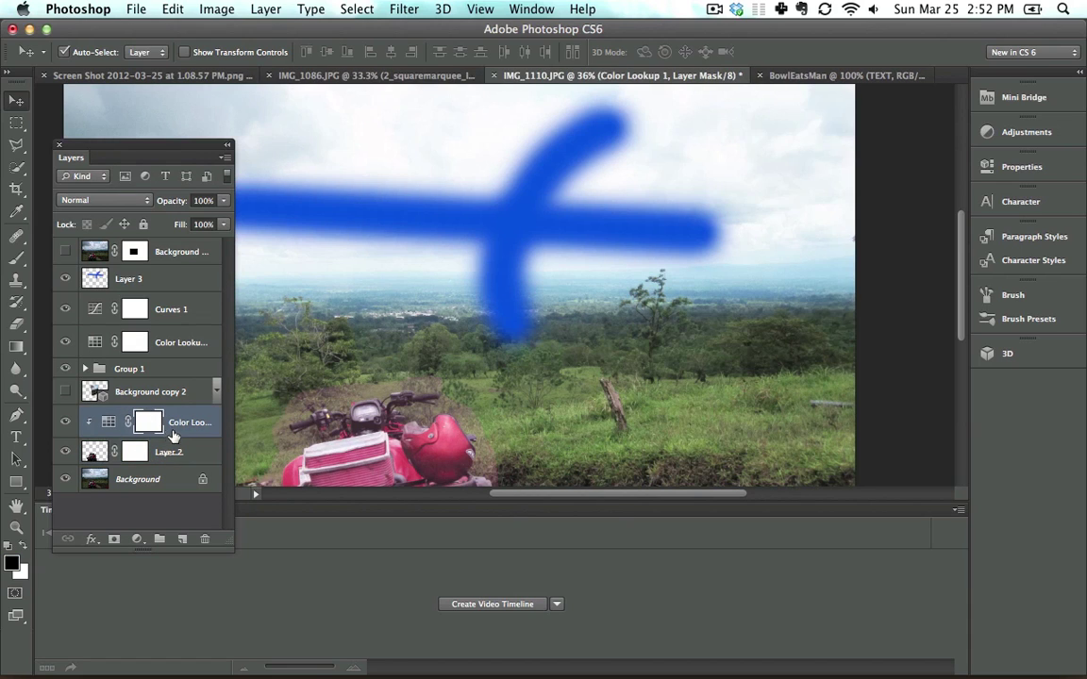
- Examine the properties of Color Lookup 1 and Layer 2, and put away the Layers and Properties panels
{"action": "left_click", "coordinate": [1034, 166]}
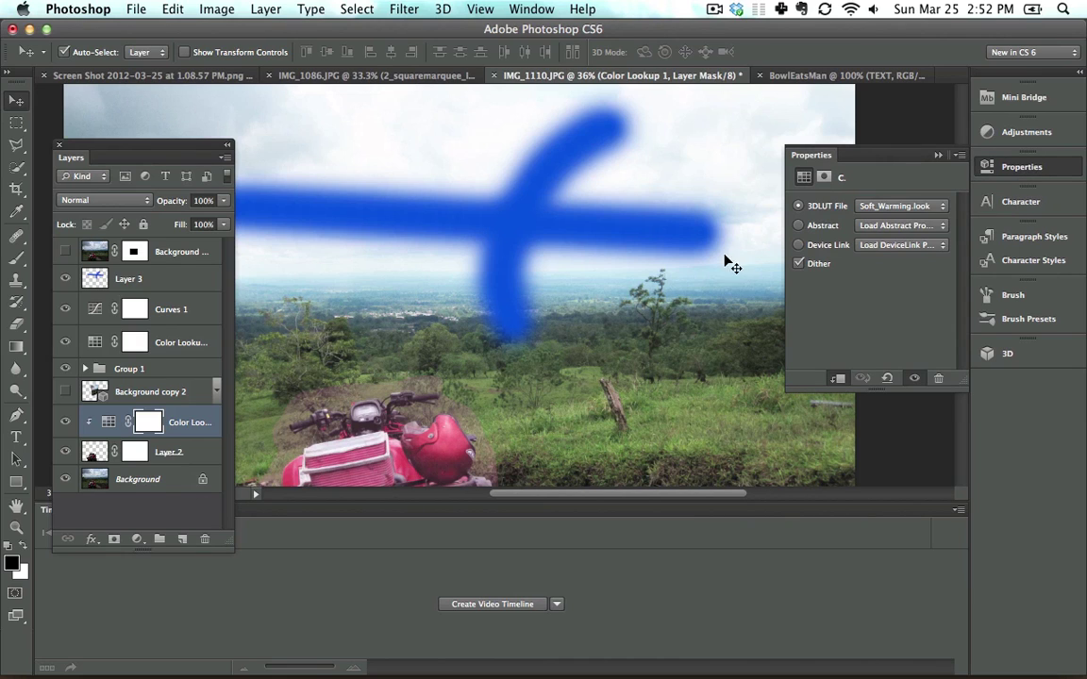
{"action": "key", "text": "alt+bracketleft"}
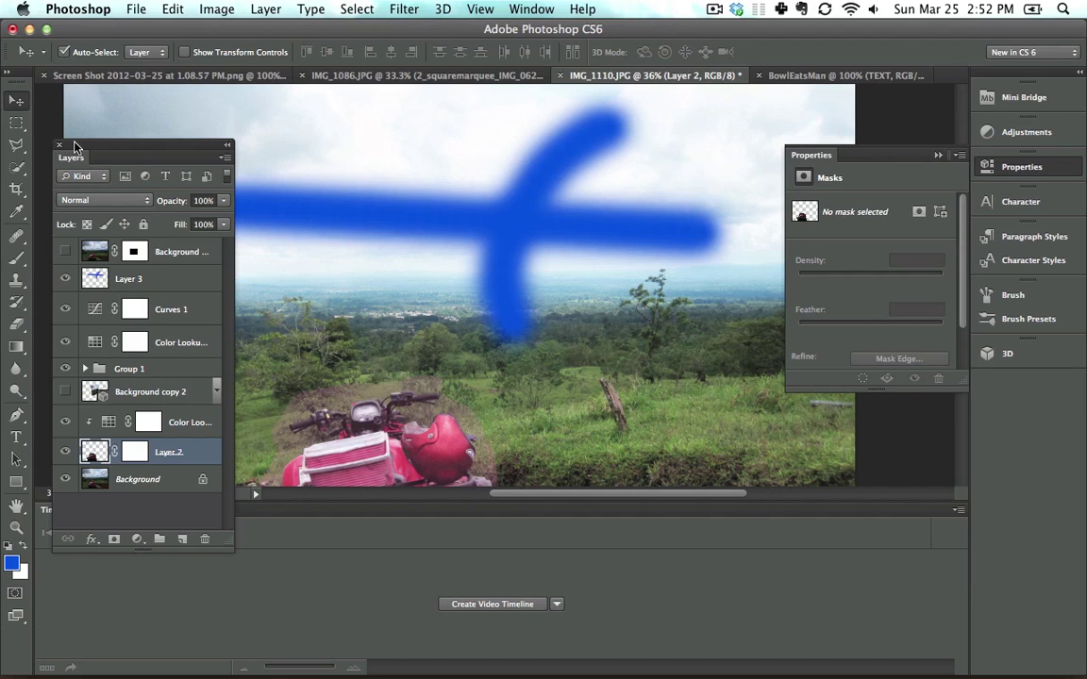
{"action": "left_click", "coordinate": [404, 9]}
{"action": "left_click", "coordinate": [406, 8]}
{"action": "left_click", "coordinate": [59, 144]}
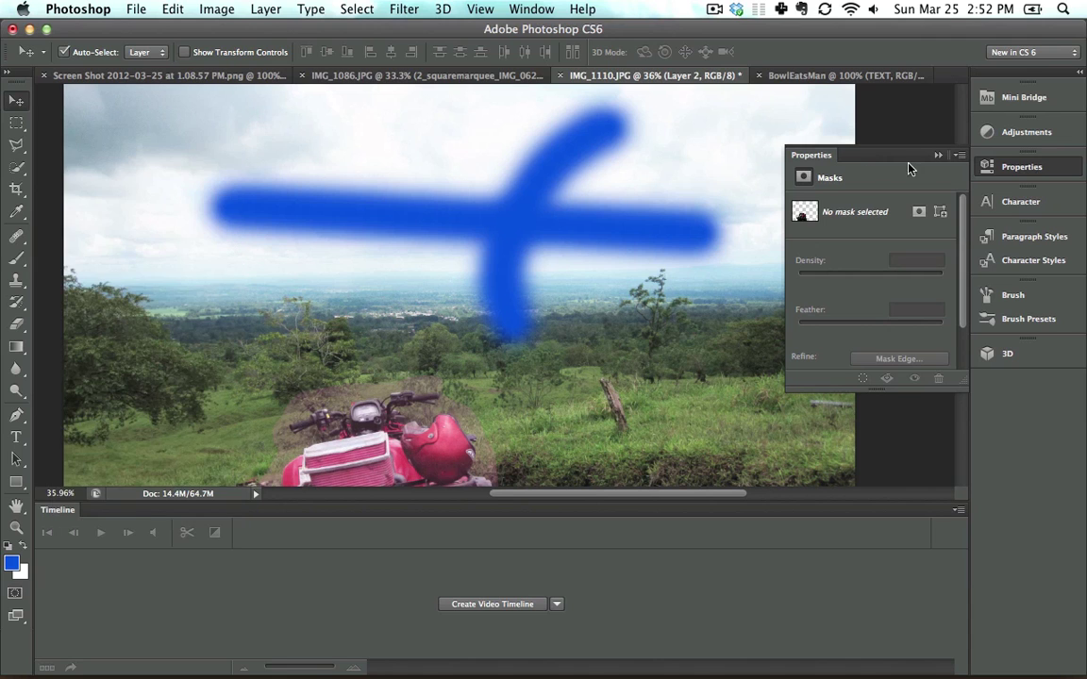
{"action": "left_click", "coordinate": [938, 156]}
- Select the layer with the blue brush strokes over the sky and delete it
{"action": "scroll", "coordinate": [755, 245], "scroll_direction": "down", "scroll_amount": 3}
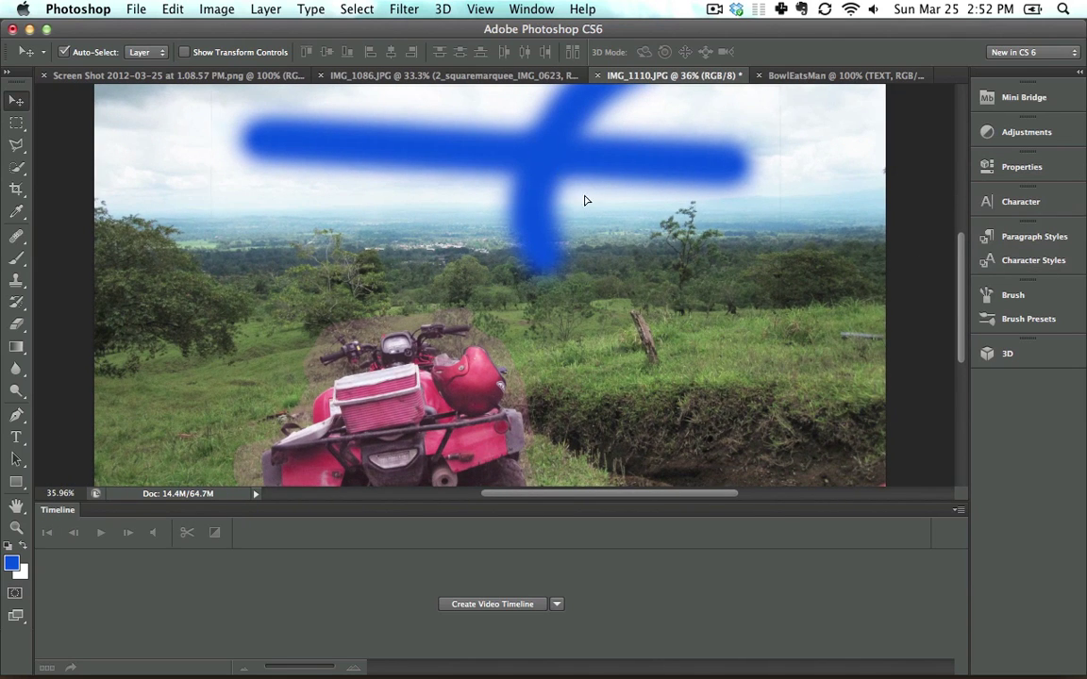
{"action": "left_click_drag", "start_coordinate": [584, 201], "coordinate": [528, 174]}
{"action": "key", "text": "BackSpace"}
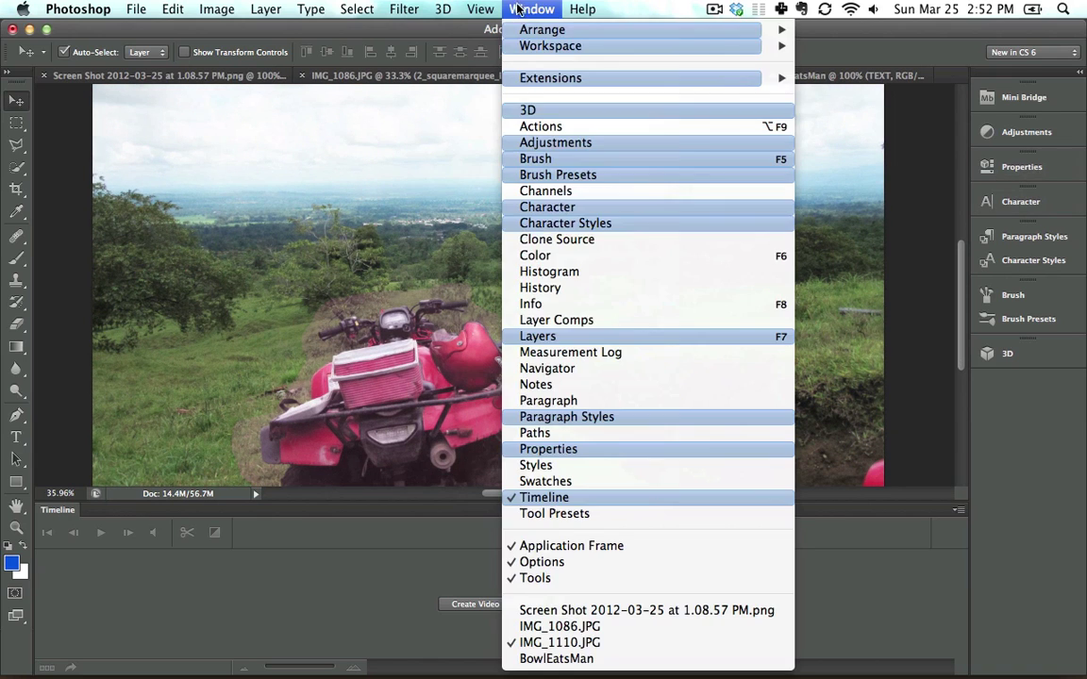
- Show the Layers panel, dock it in the collapsed panel column below Character, and expand it
{"action": "left_click", "coordinate": [532, 9]}
{"action": "left_click", "coordinate": [586, 340]}
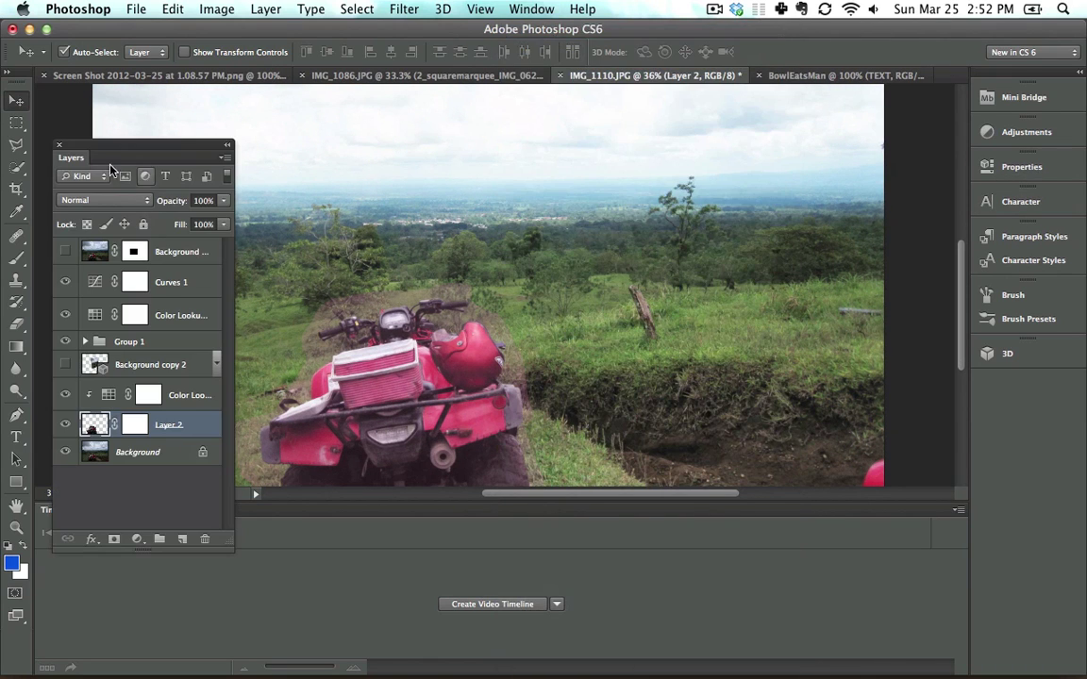
{"action": "left_click_drag", "start_coordinate": [94, 159], "coordinate": [985, 224]}
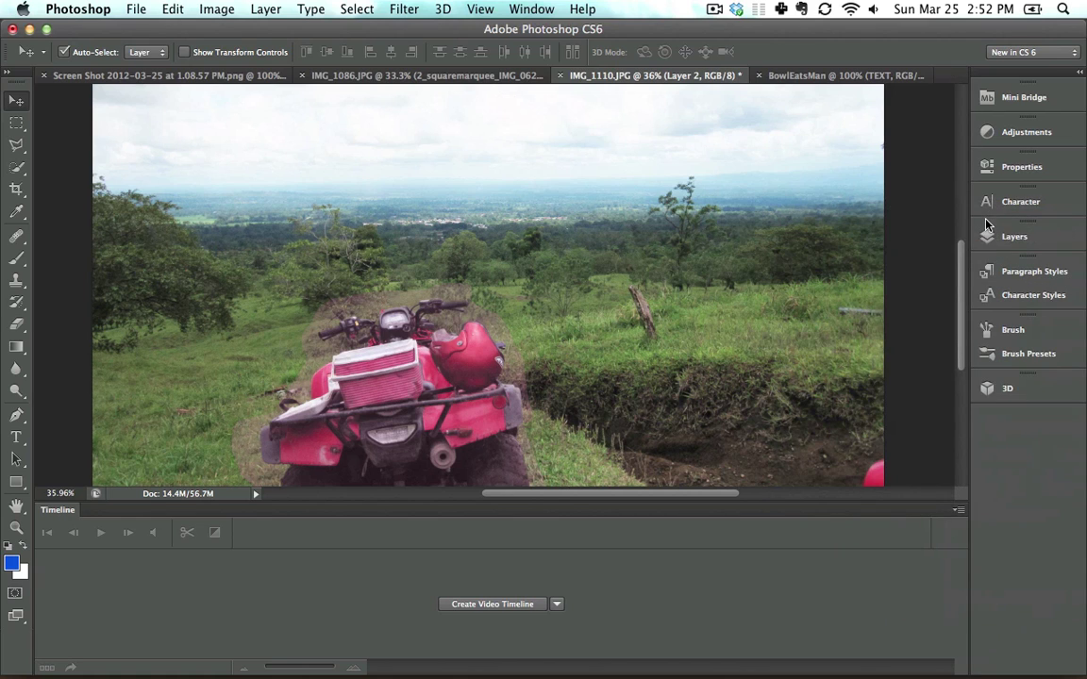
{"action": "left_click", "coordinate": [991, 236]}
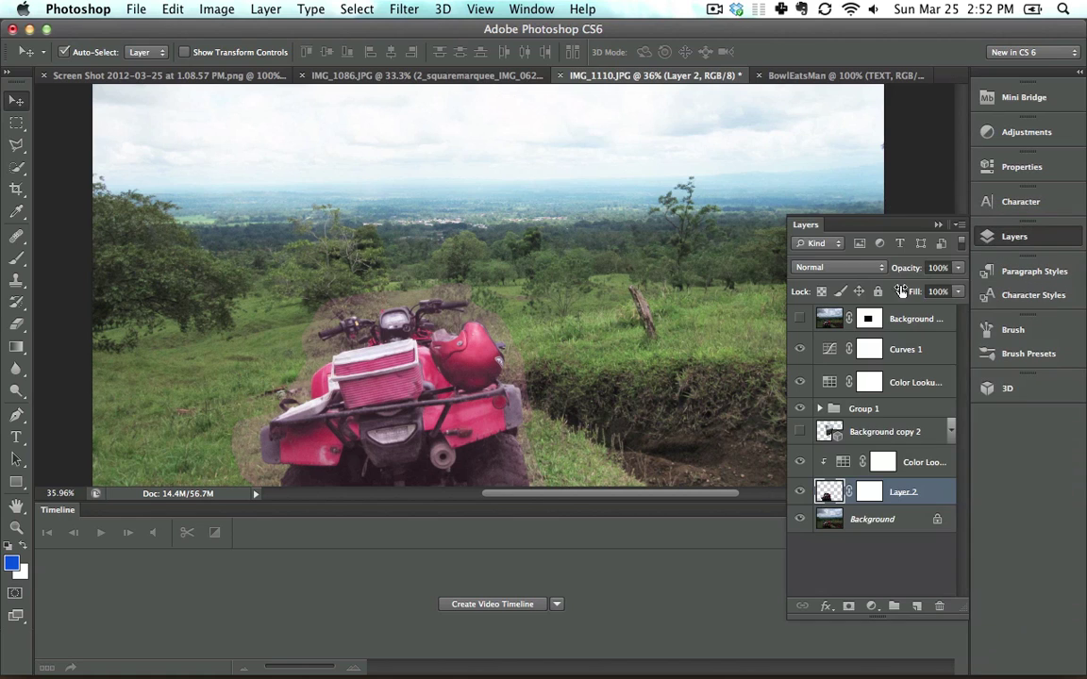
- Hide every layer above Layer 2, toggling the Color Lookup clipped to it to compare its effect on the quad bike
{"action": "left_click", "coordinate": [762, 387]}
{"action": "left_click_drag", "start_coordinate": [809, 347], "coordinate": [807, 425]}
{"action": "left_click", "coordinate": [937, 501]}
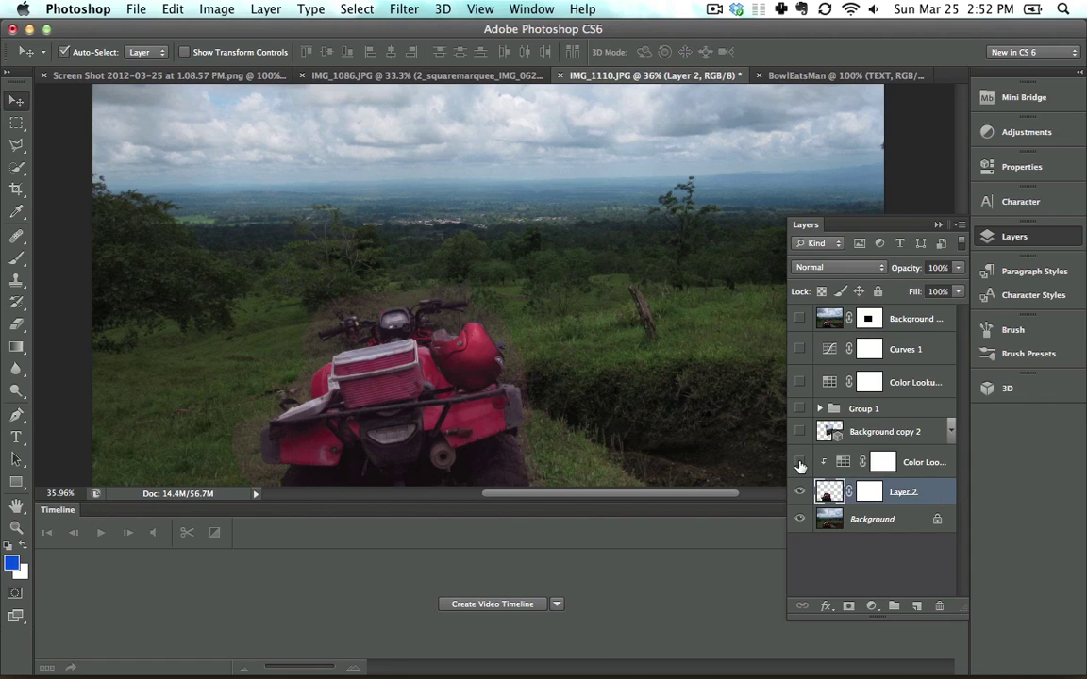
{"action": "left_click", "coordinate": [799, 462]}
{"action": "left_click", "coordinate": [799, 462]}
{"action": "left_click", "coordinate": [799, 463]}
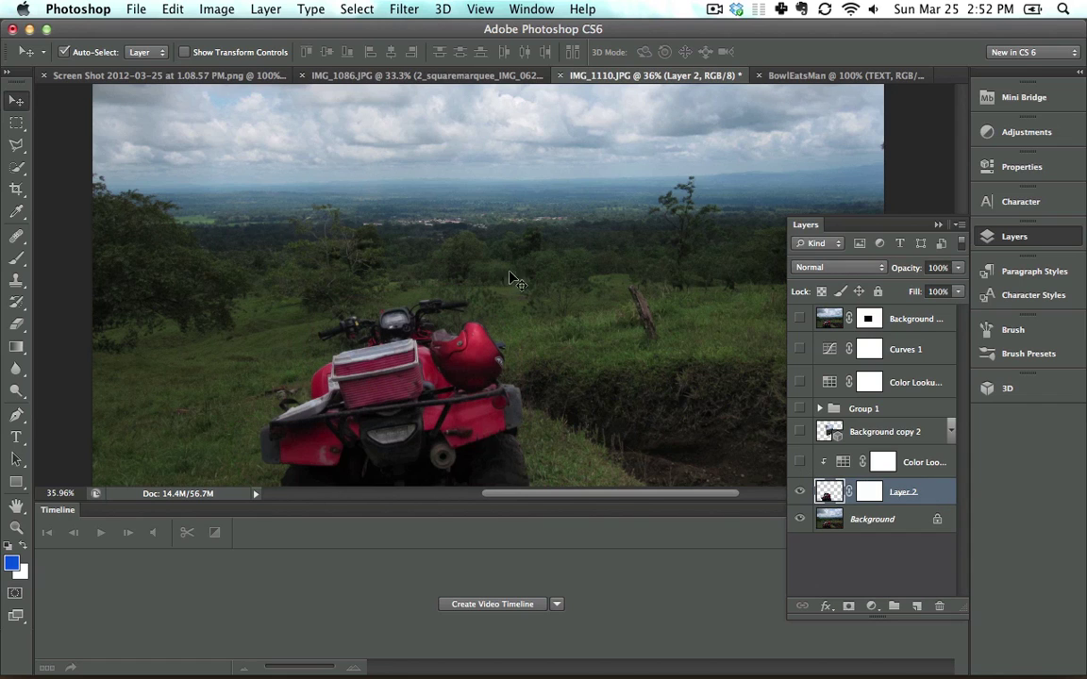
- Collapse the Timeline panel to give the IMG_1110.JPG canvas more room
{"action": "scroll", "coordinate": [511, 281], "scroll_direction": "up", "scroll_amount": 3}
{"action": "left_click", "coordinate": [498, 302]}
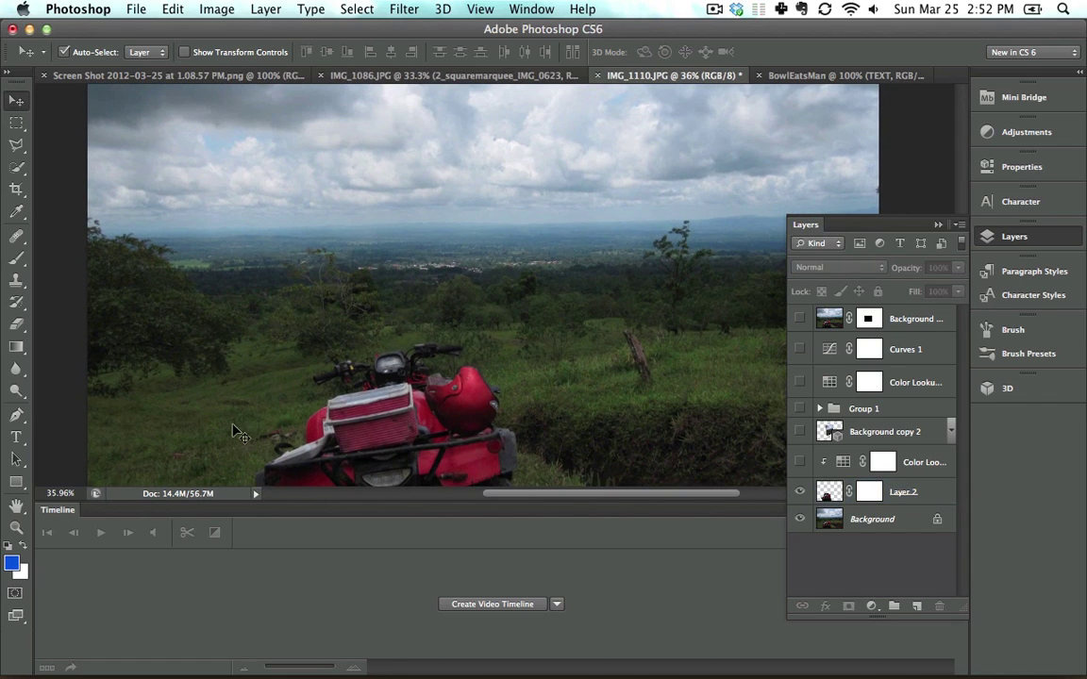
{"action": "left_click", "coordinate": [48, 463]}
{"action": "double_click", "coordinate": [58, 510]}
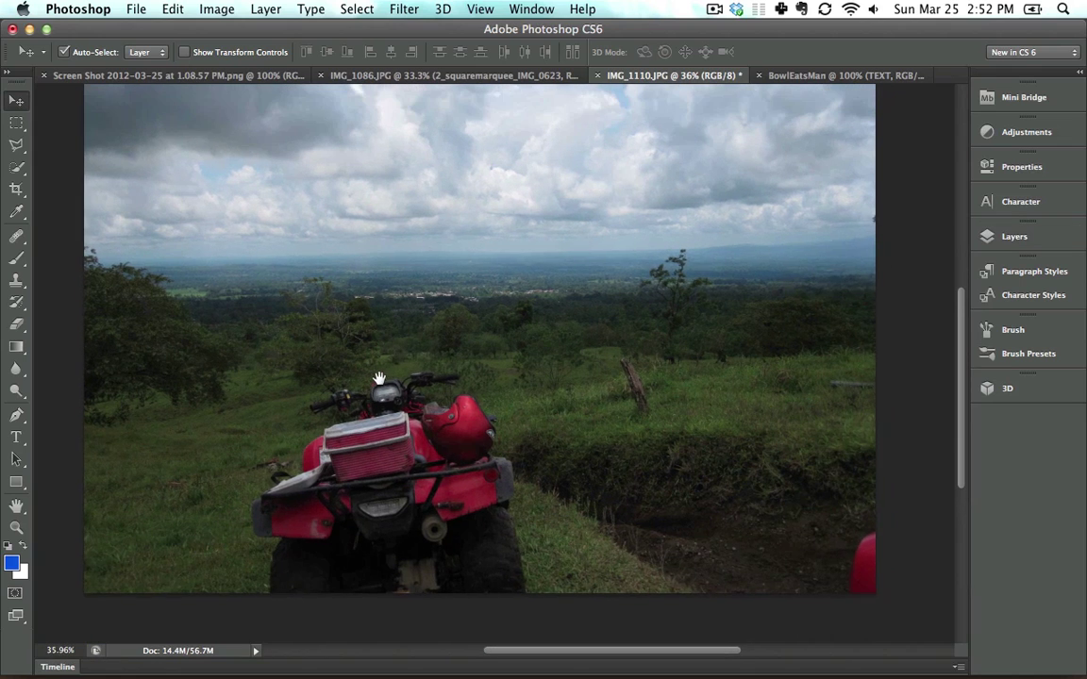
- Select the Background layer and apply the Oil Paint filter to it with its current settings
{"action": "left_click", "coordinate": [394, 12]}
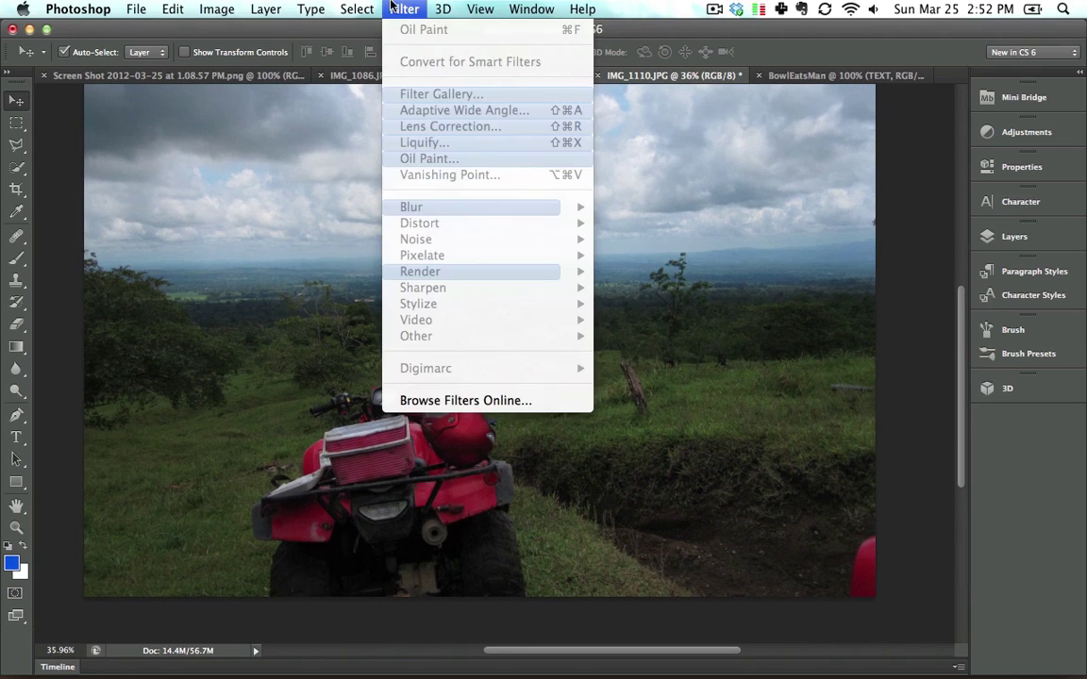
{"action": "left_click", "coordinate": [397, 10]}
{"action": "left_click", "coordinate": [1006, 238]}
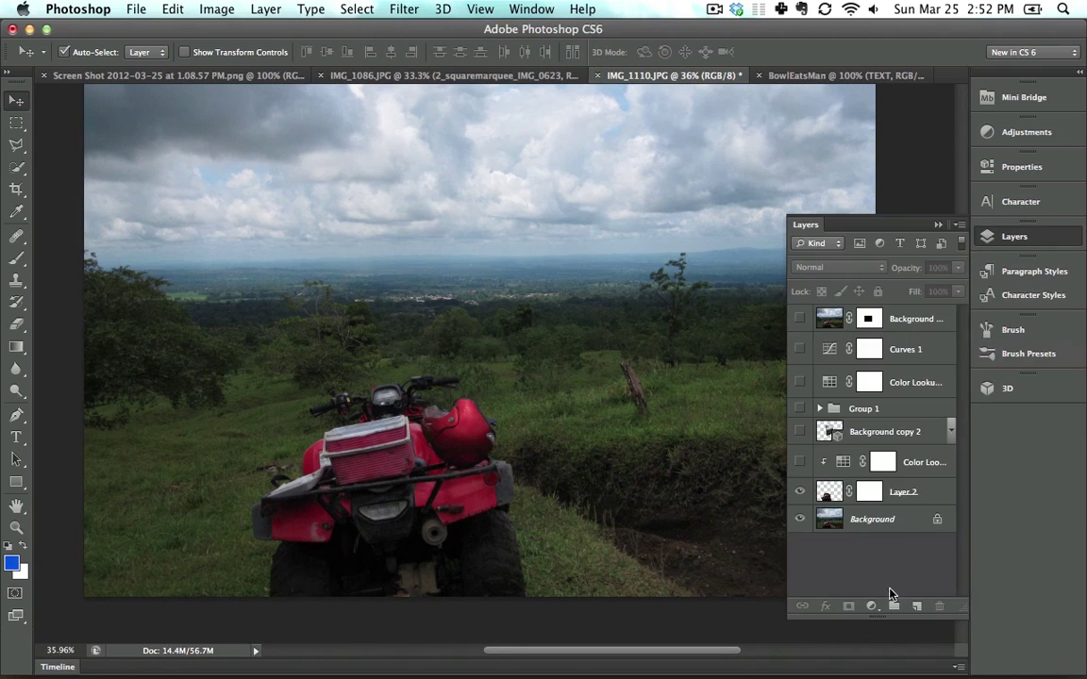
{"action": "left_click", "coordinate": [886, 522]}
{"action": "left_click", "coordinate": [400, 9]}
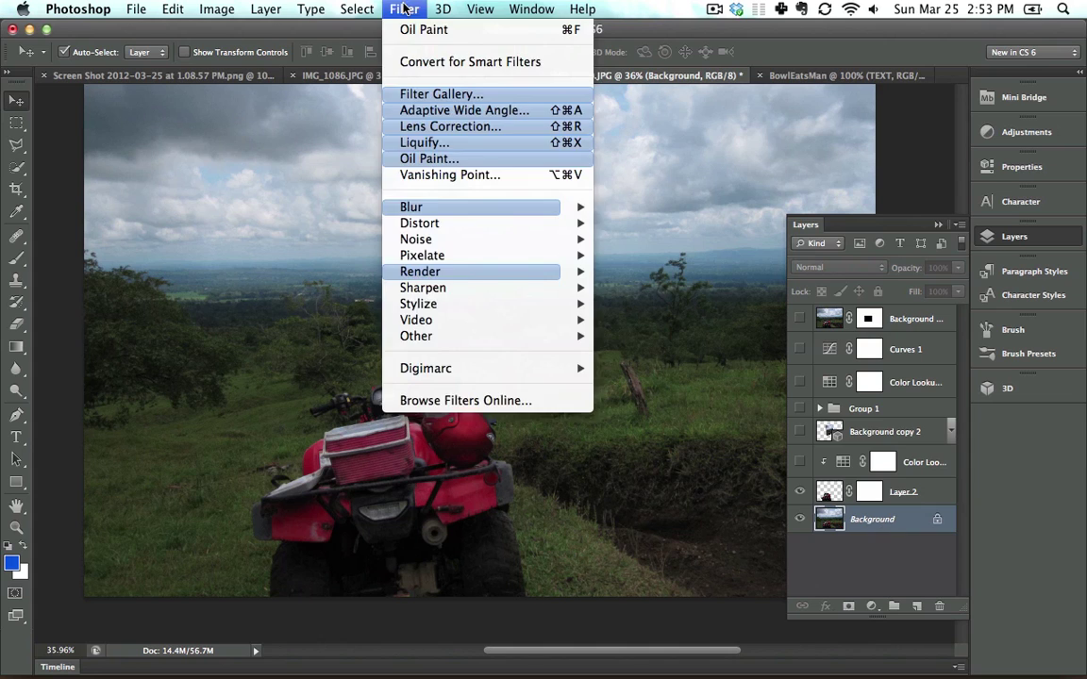
{"action": "mouse_move", "coordinate": [531, 9]}
{"action": "mouse_move", "coordinate": [419, 10]}
{"action": "mouse_move", "coordinate": [465, 225]}
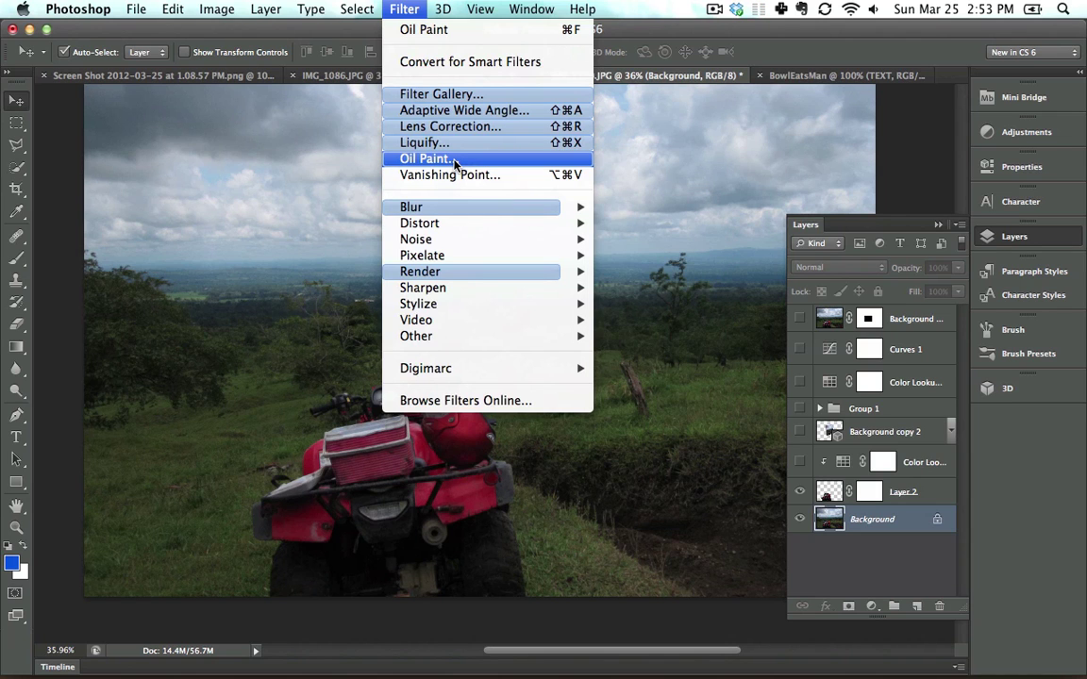
{"action": "left_click", "coordinate": [454, 164]}
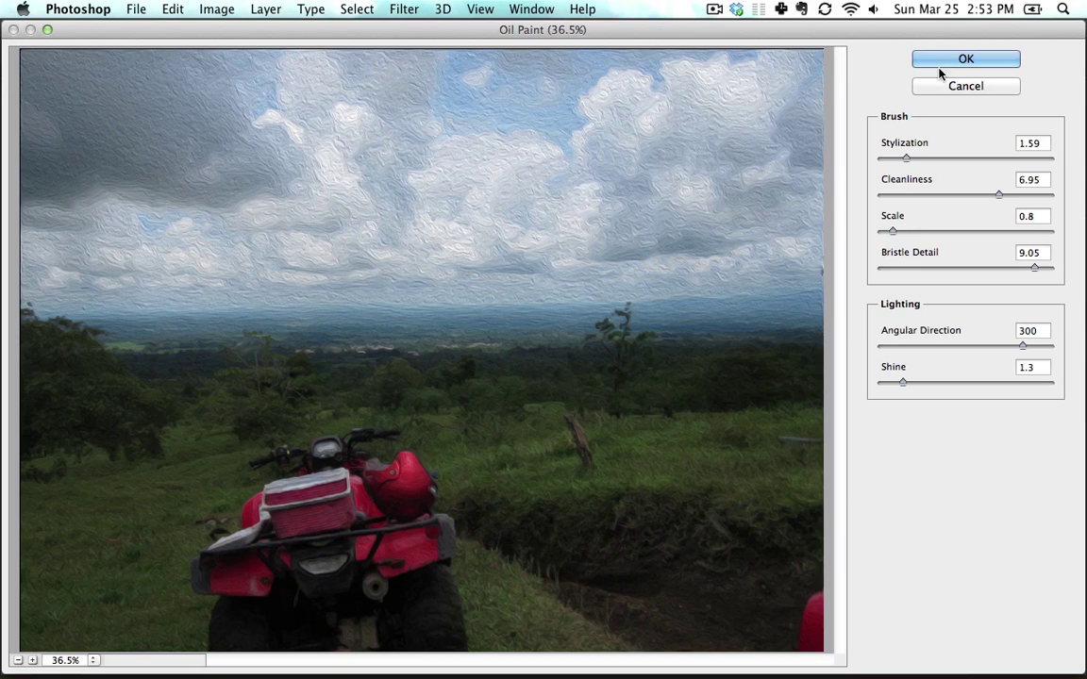
{"action": "key", "text": "Return"}
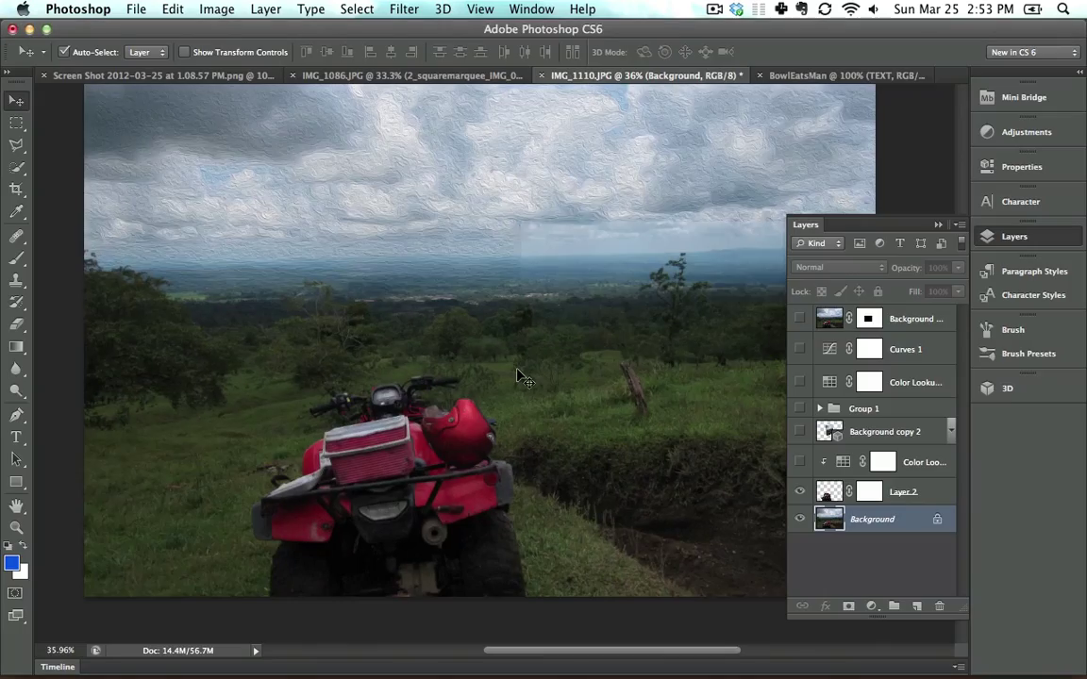
- Examine the oil paint texture in the sky, trees and grass around the quad bike at 100% zoom
{"action": "key", "text": "super+equal"}
{"action": "key", "text": "super+equal"}
{"action": "key", "text": "super+equal"}
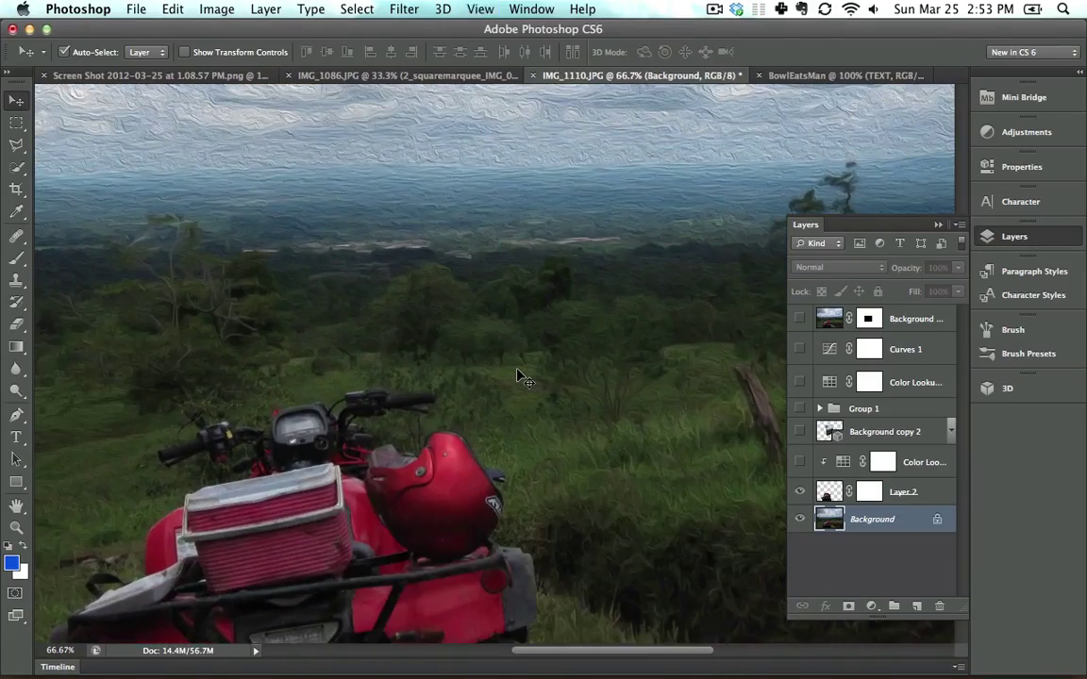
{"action": "key", "text": "super+minus"}
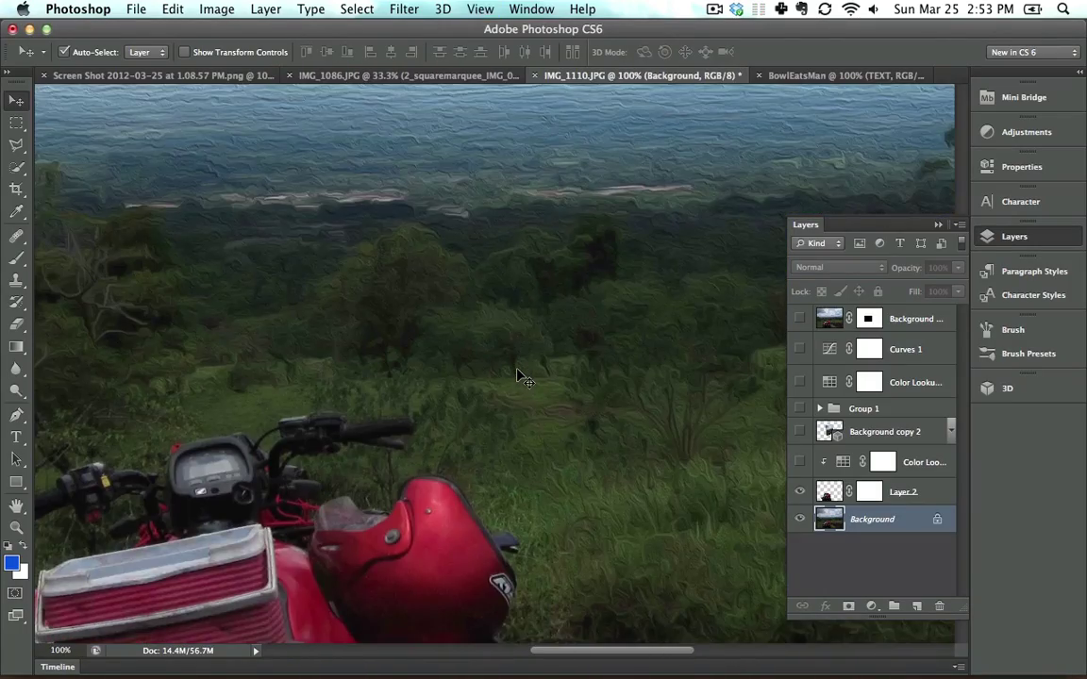
{"action": "key", "text": "super+equal"}
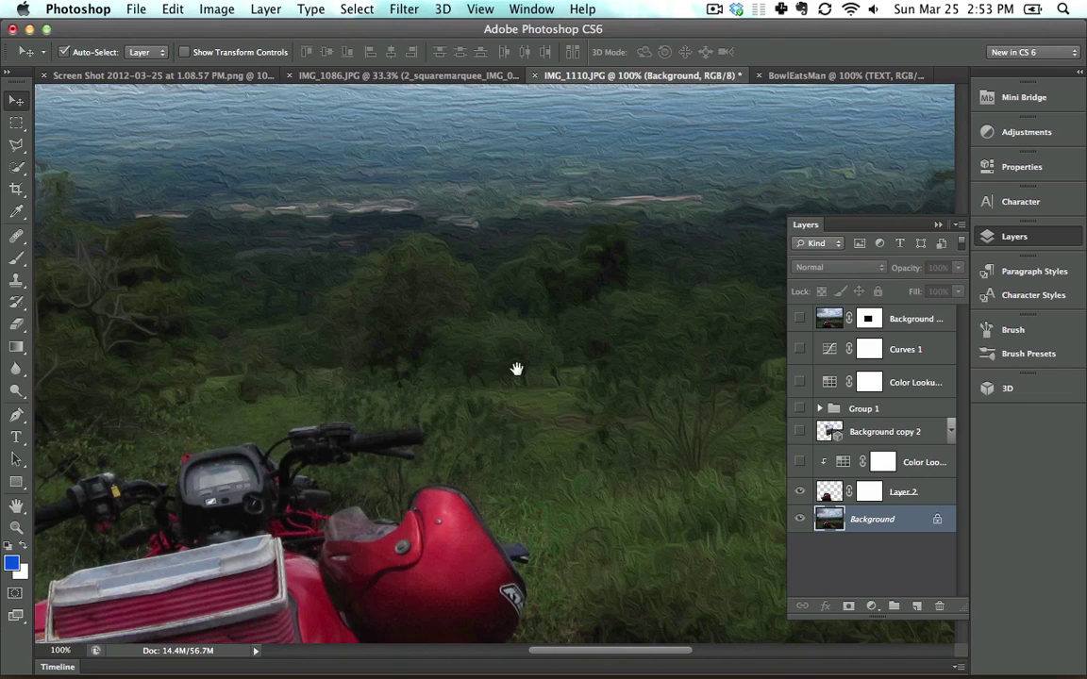
{"action": "left_click_drag", "start_coordinate": [485, 405], "coordinate": [585, 298]}
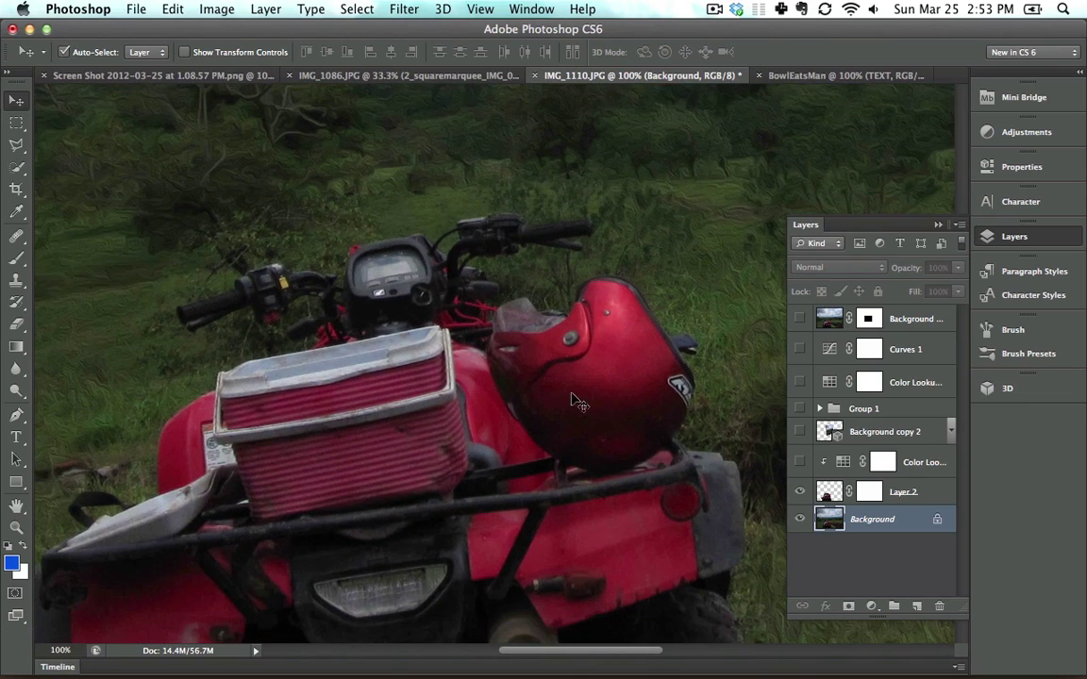
{"action": "left_click_drag", "start_coordinate": [550, 248], "coordinate": [596, 454]}
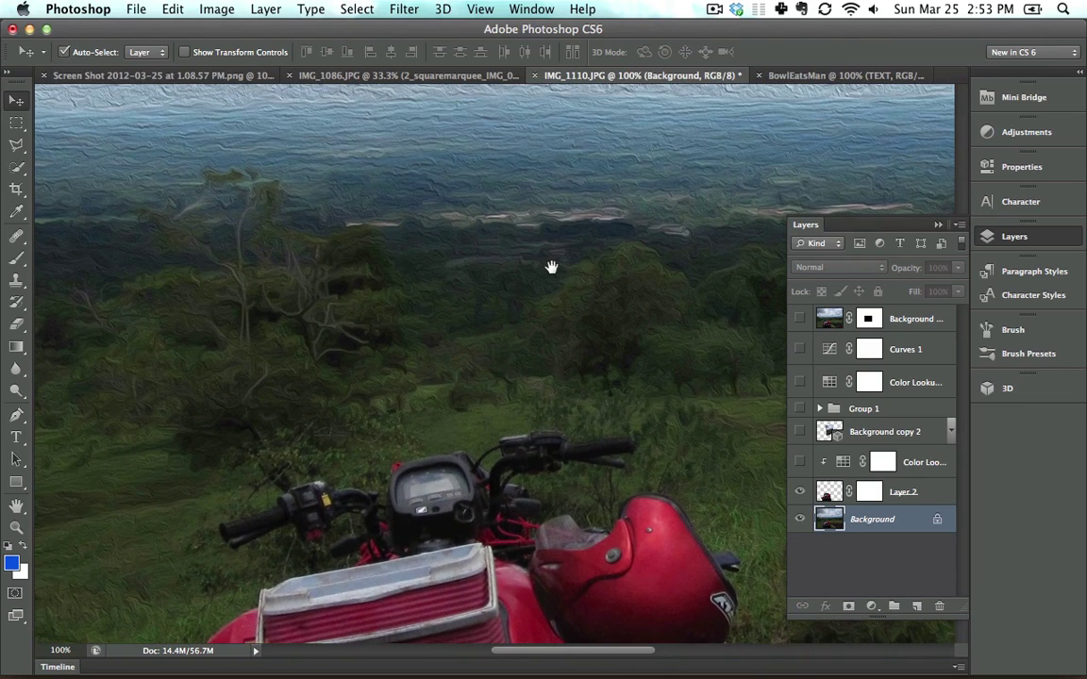
- Toggle Layer 2 to compare the unfiltered and oil-painted quad bike, and leave Layer 2 hidden
{"action": "left_click", "coordinate": [800, 492]}
{"action": "left_click_drag", "start_coordinate": [689, 552], "coordinate": [704, 429]}
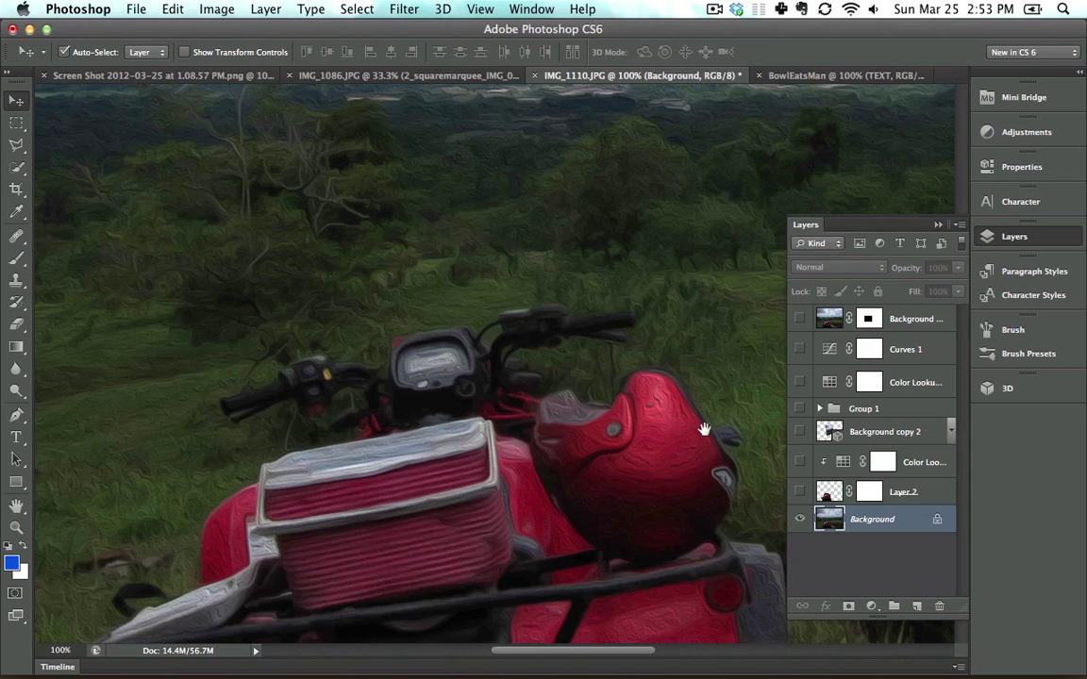
{"action": "left_click", "coordinate": [799, 493]}
{"action": "left_click", "coordinate": [800, 493]}
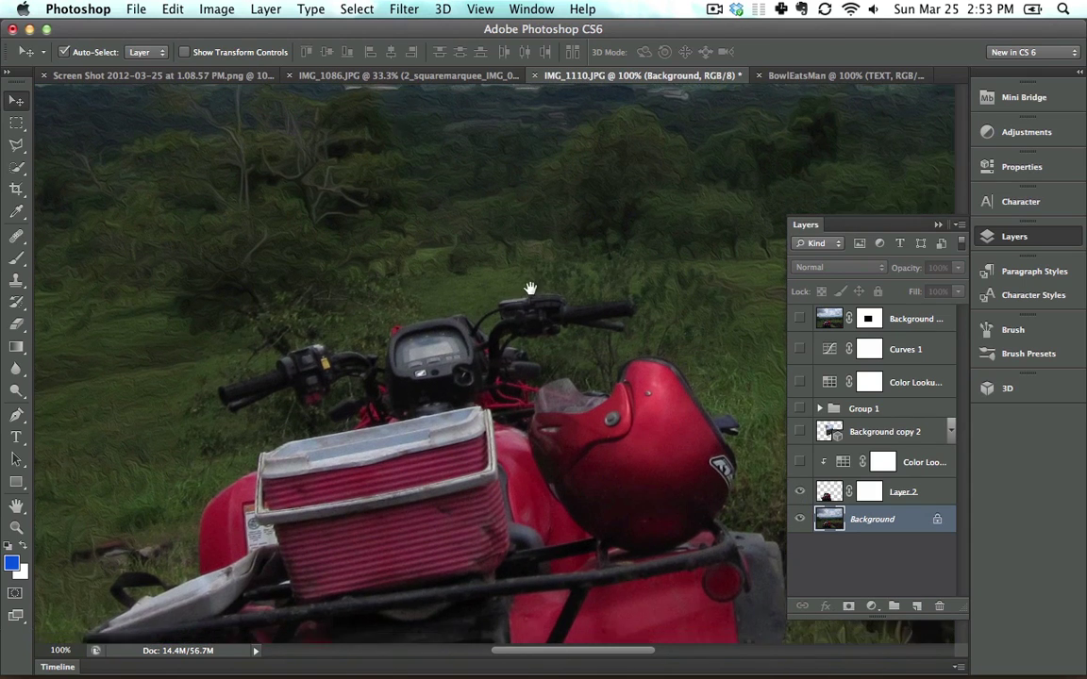
{"action": "left_click", "coordinate": [799, 494]}
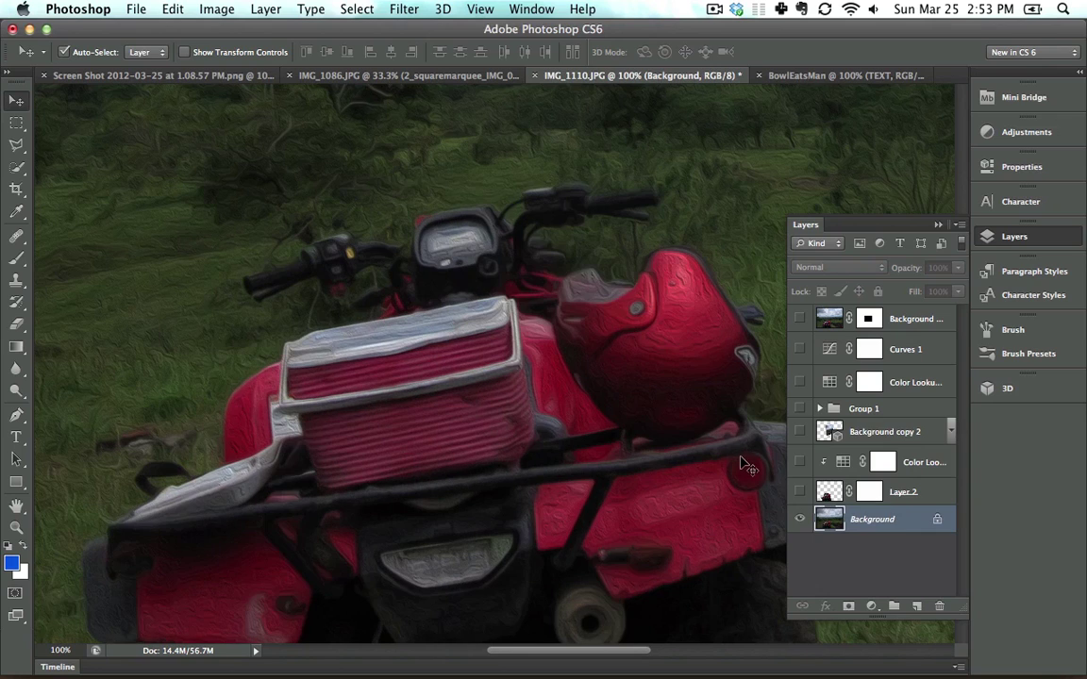
{"action": "left_click_drag", "start_coordinate": [688, 400], "coordinate": [695, 466]}
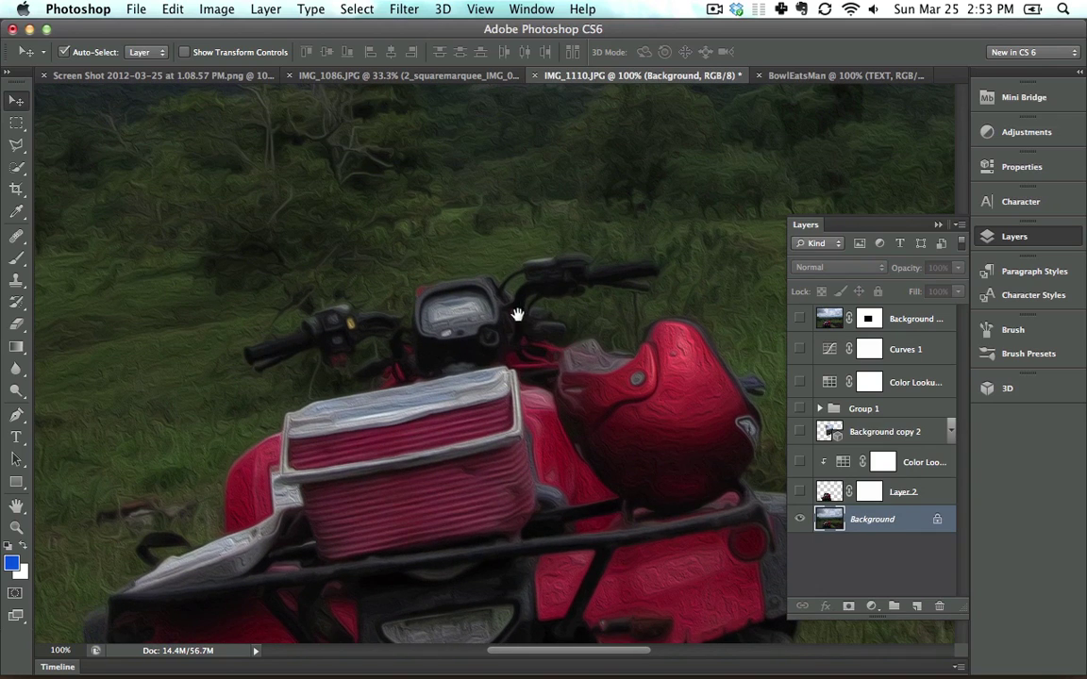
{"action": "left_click_drag", "start_coordinate": [466, 283], "coordinate": [517, 436]}
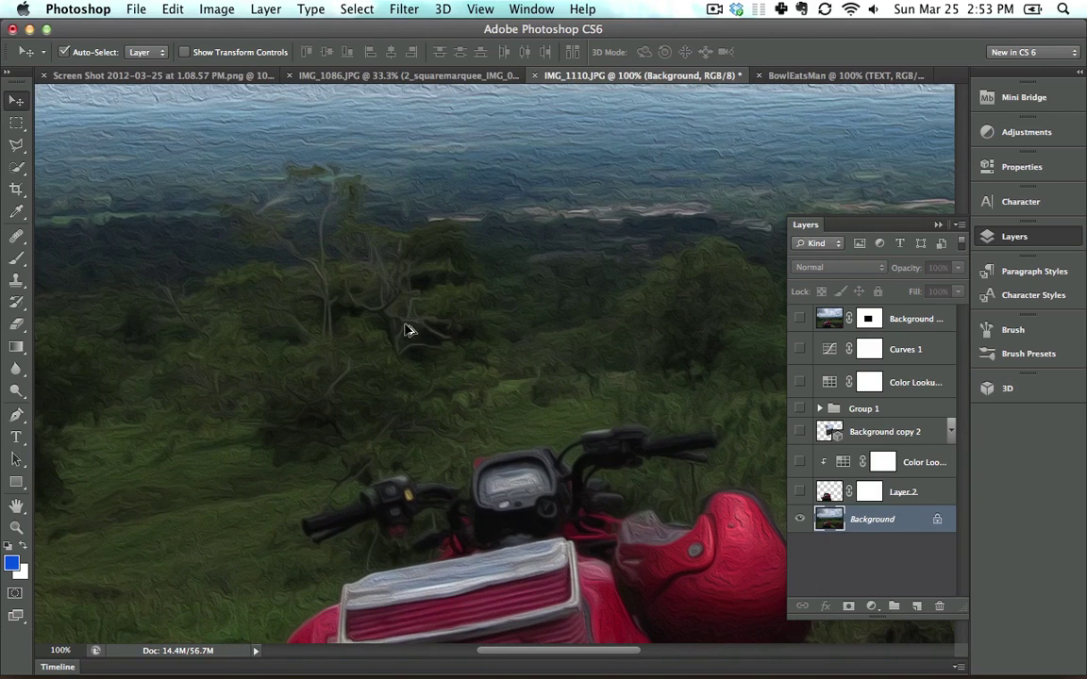
- Undo the Oil Paint filter on the Background layer and fit the whole image on screen
{"action": "key", "text": "super+z"}
{"action": "key", "text": "super+z"}
{"action": "key", "text": "super+z"}
{"action": "key", "text": "super+minus"}
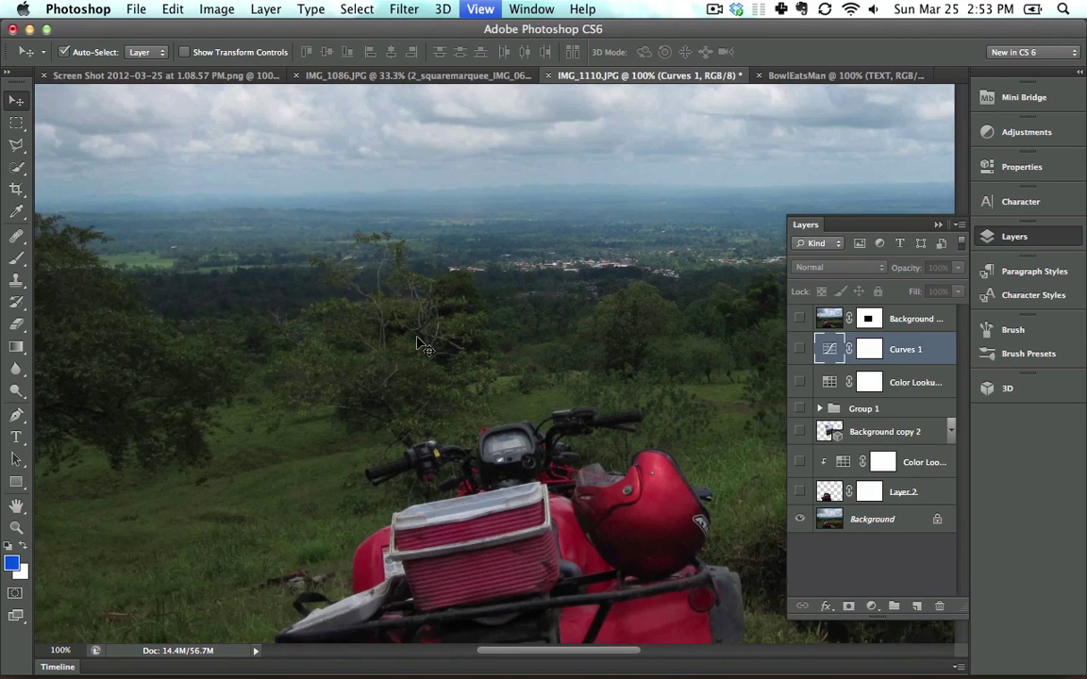
{"action": "key", "text": "super+0"}
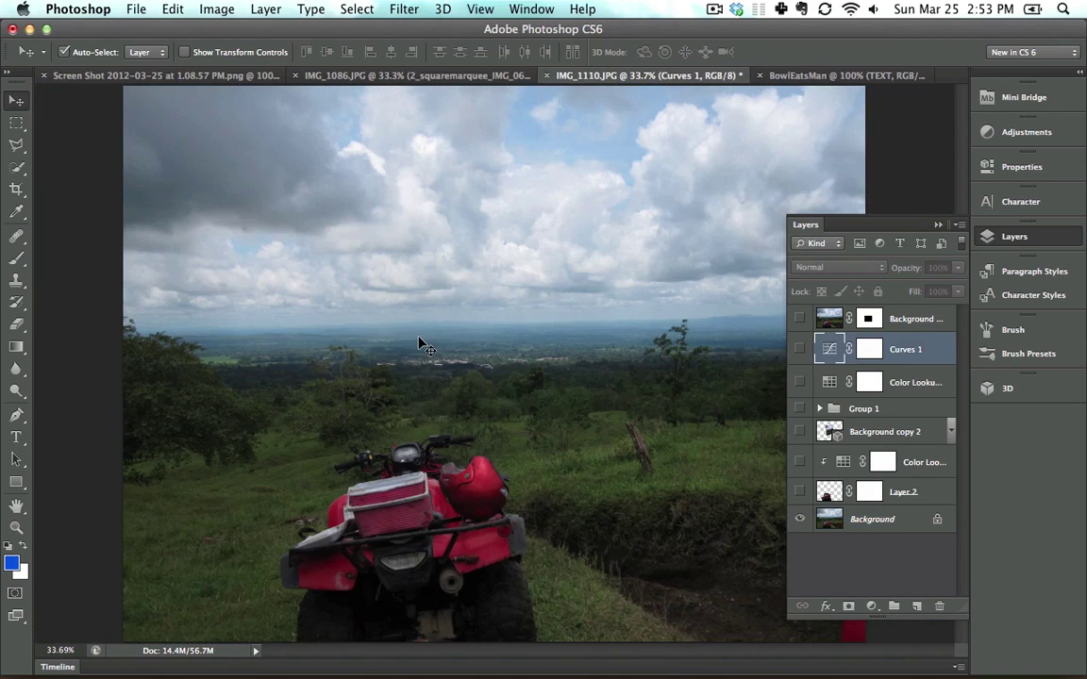
- Try warping the red crate on the quad bike outward in Liquify on the Background layer, and discard the distortion
{"action": "left_click", "coordinate": [404, 10]}
{"action": "left_click", "coordinate": [418, 6]}
{"action": "left_click", "coordinate": [897, 518]}
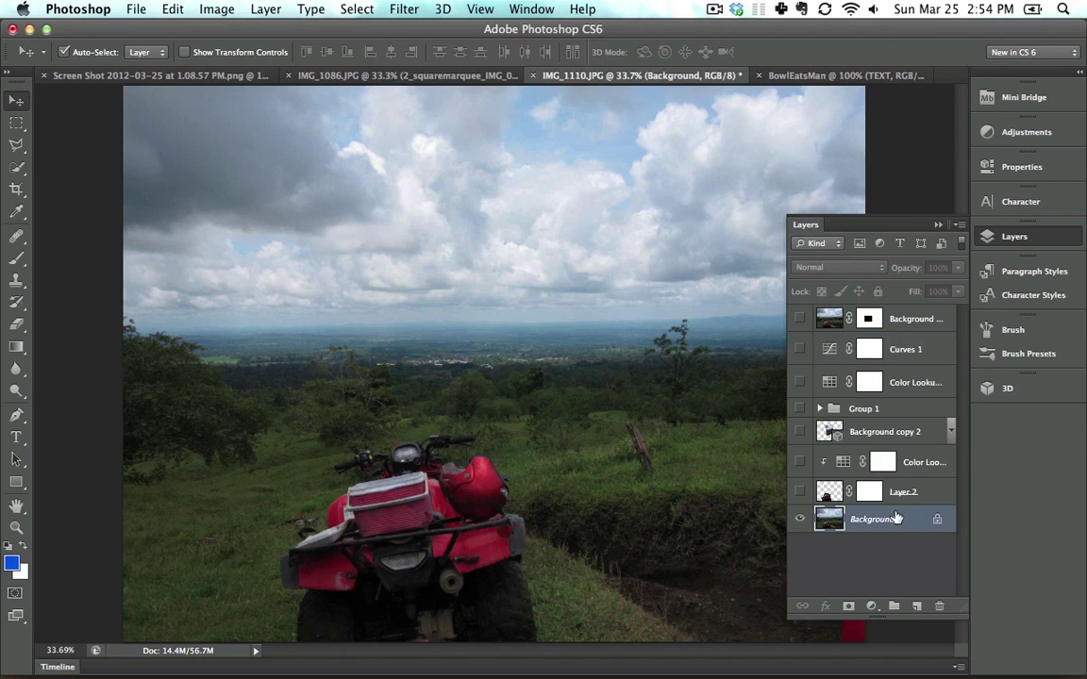
{"action": "left_click", "coordinate": [391, 10]}
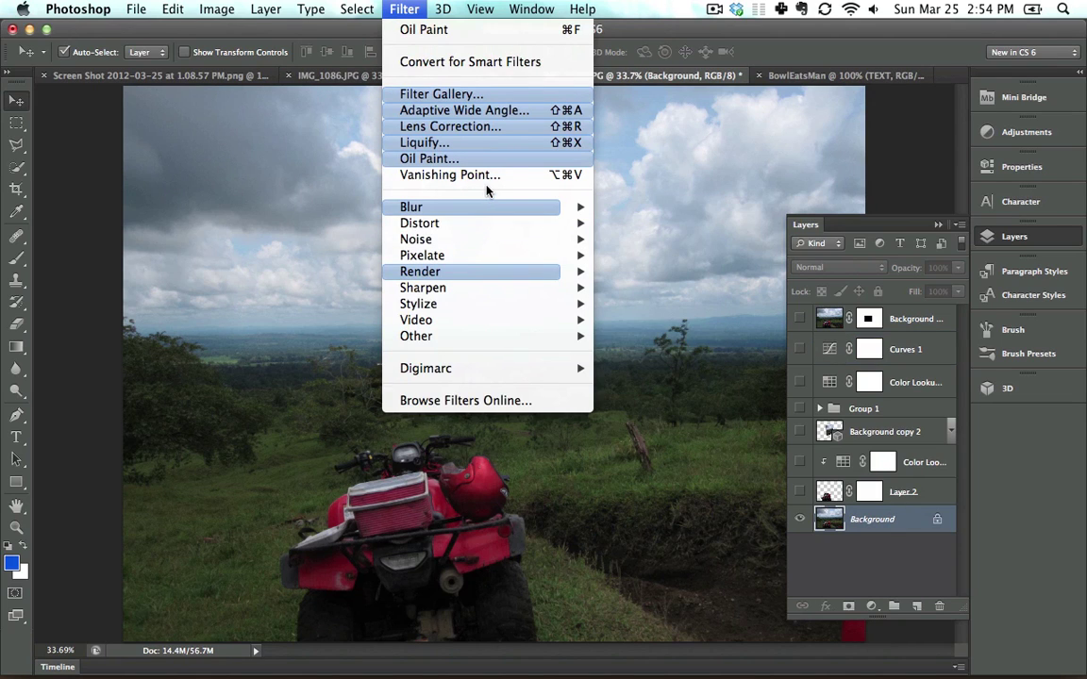
{"action": "left_click", "coordinate": [476, 150]}
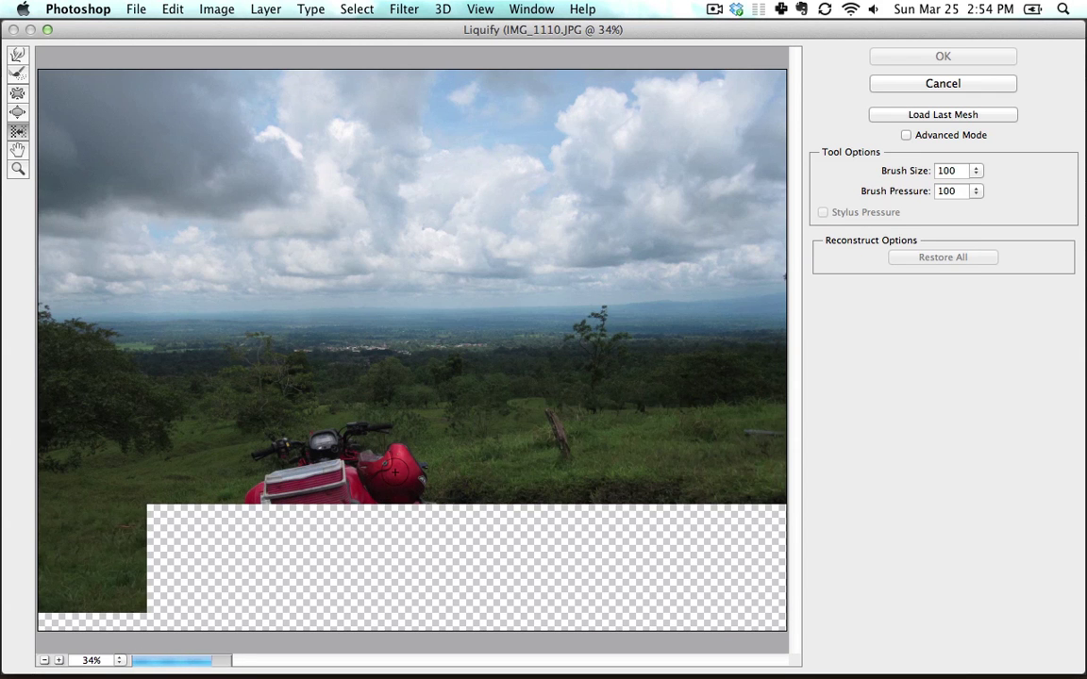
{"action": "left_click", "coordinate": [18, 57]}
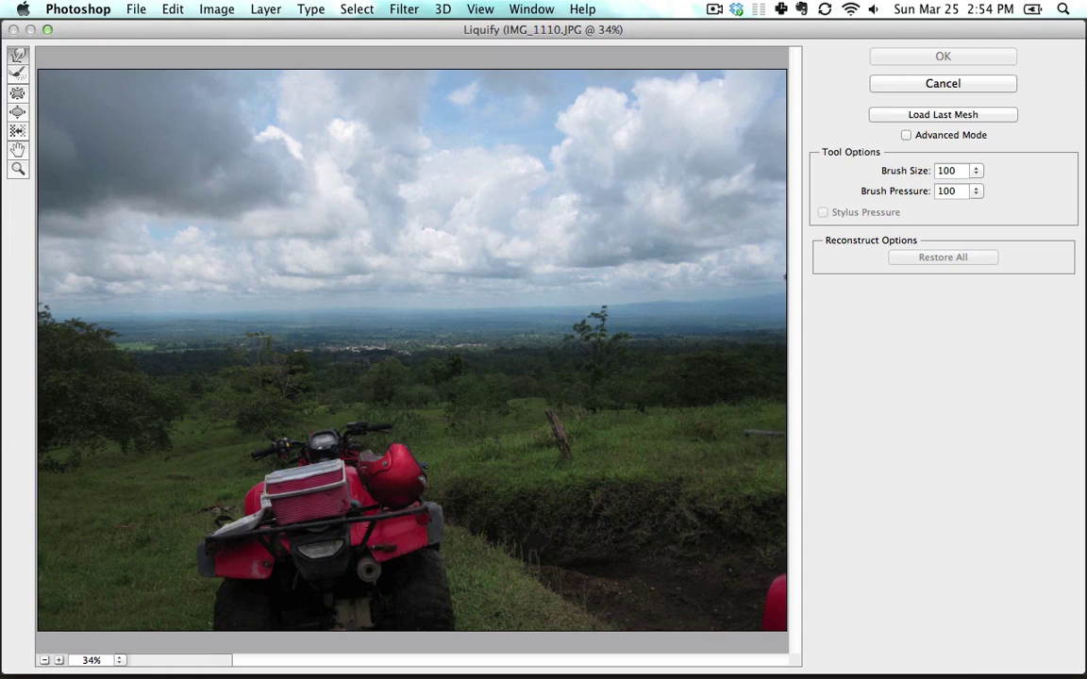
{"action": "left_click_drag", "start_coordinate": [323, 476], "coordinate": [349, 391]}
{"action": "left_click_drag", "start_coordinate": [283, 491], "coordinate": [241, 435]}
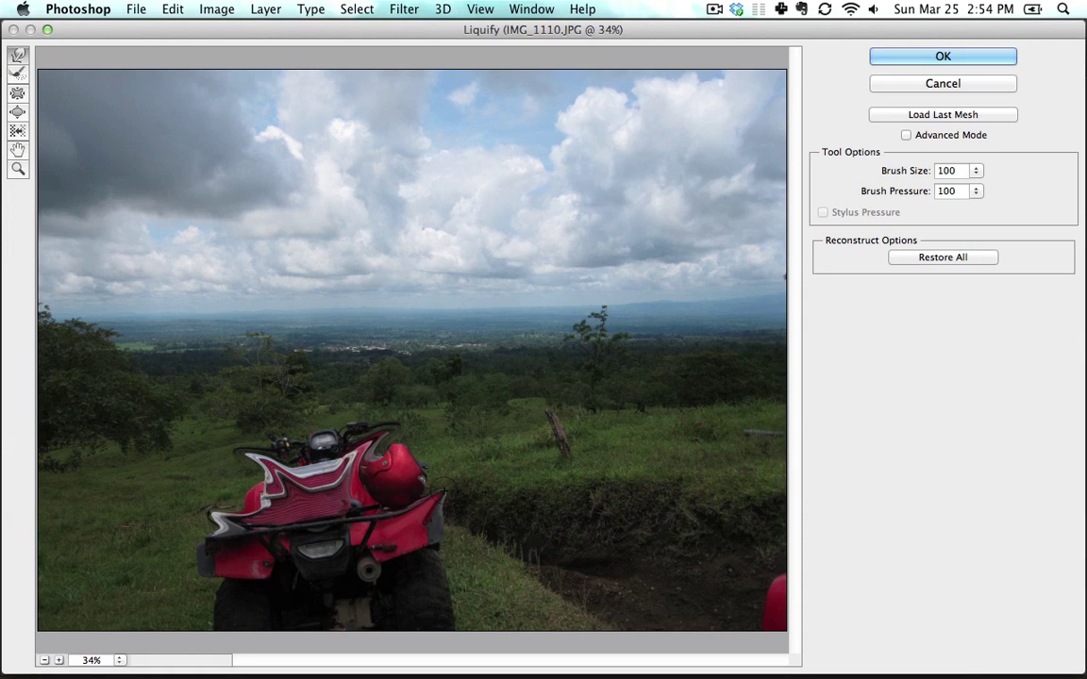
{"action": "left_click", "coordinate": [910, 87]}
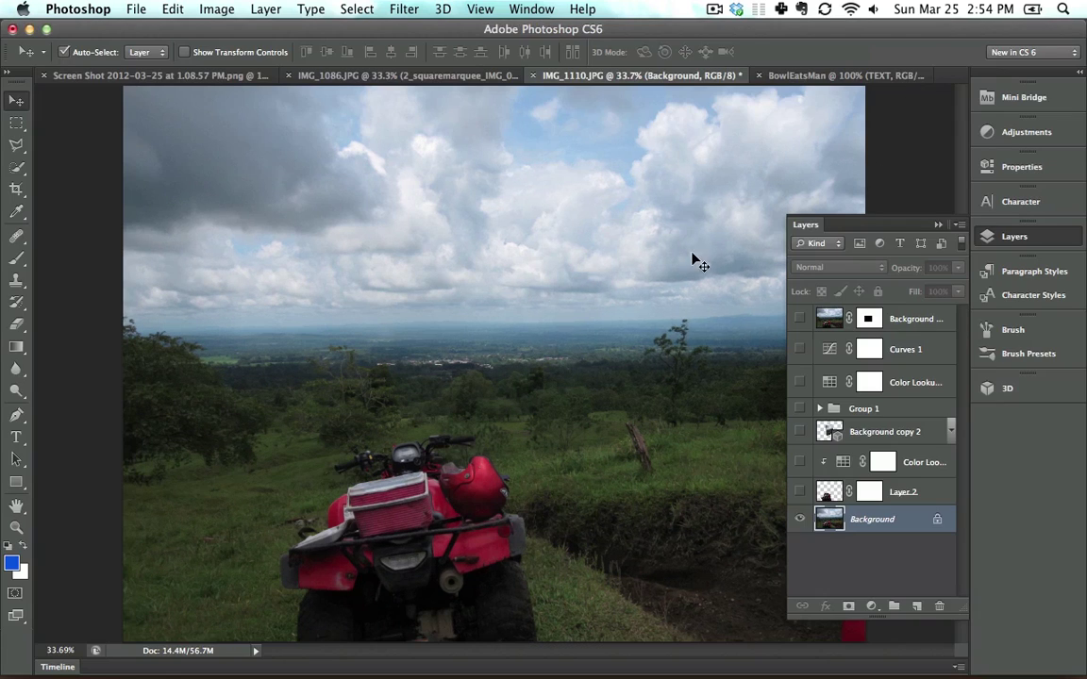
- Look over the new blur filters on offer: Field Blur, Iris Blur and Tilt-Shift
{"action": "left_click", "coordinate": [402, 9]}
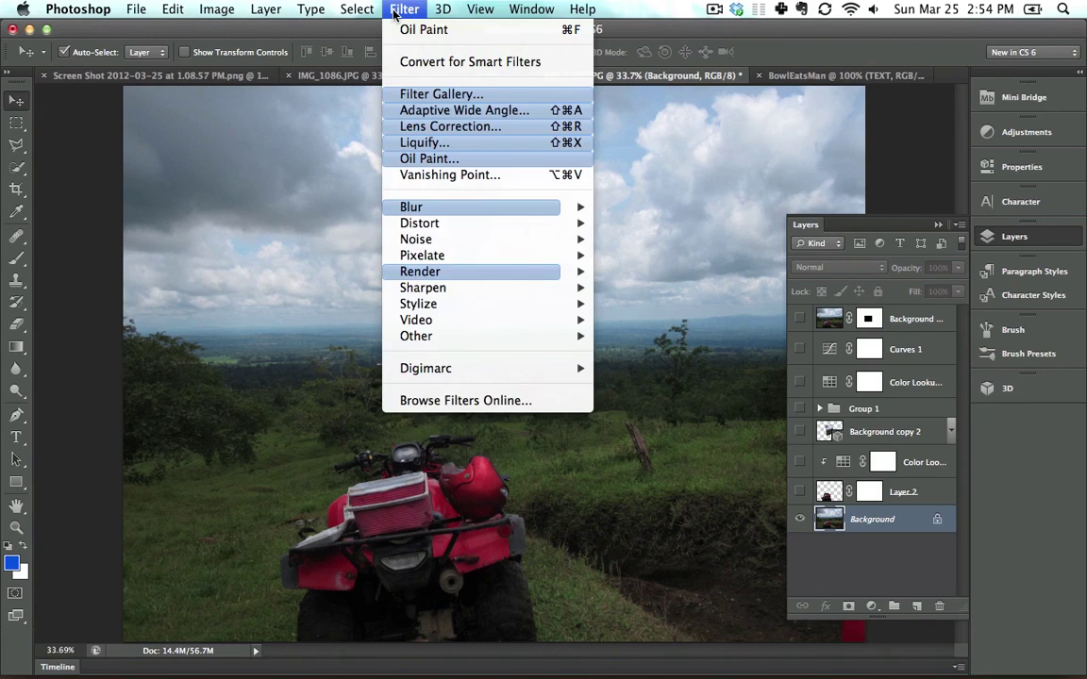
{"action": "mouse_move", "coordinate": [466, 215]}
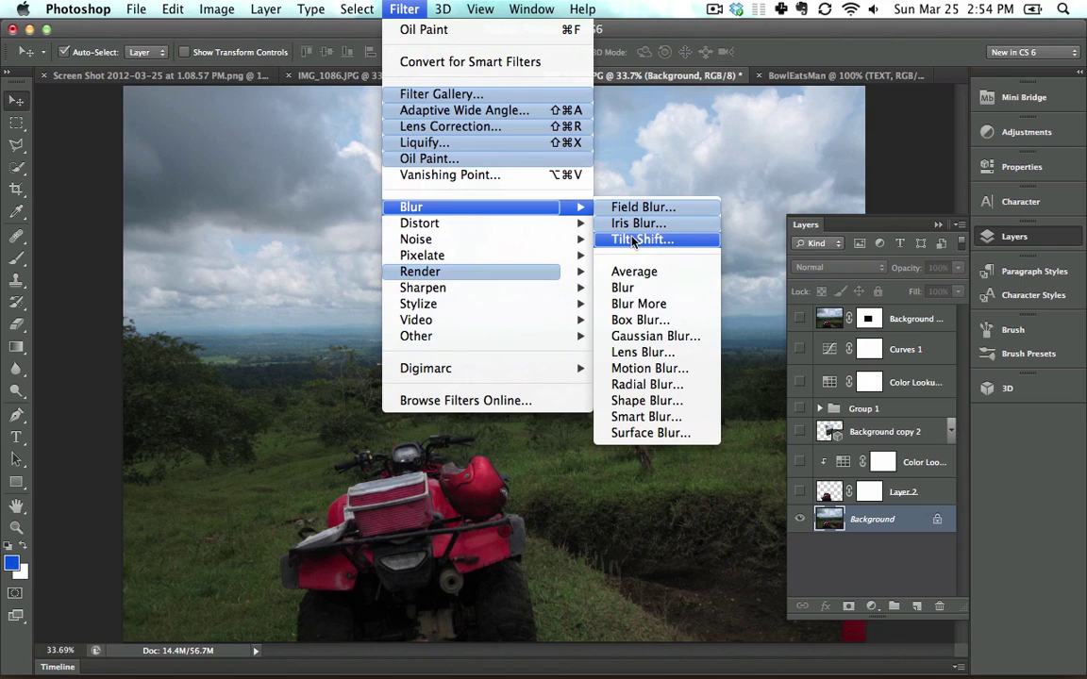
{"action": "mouse_move", "coordinate": [571, 270]}
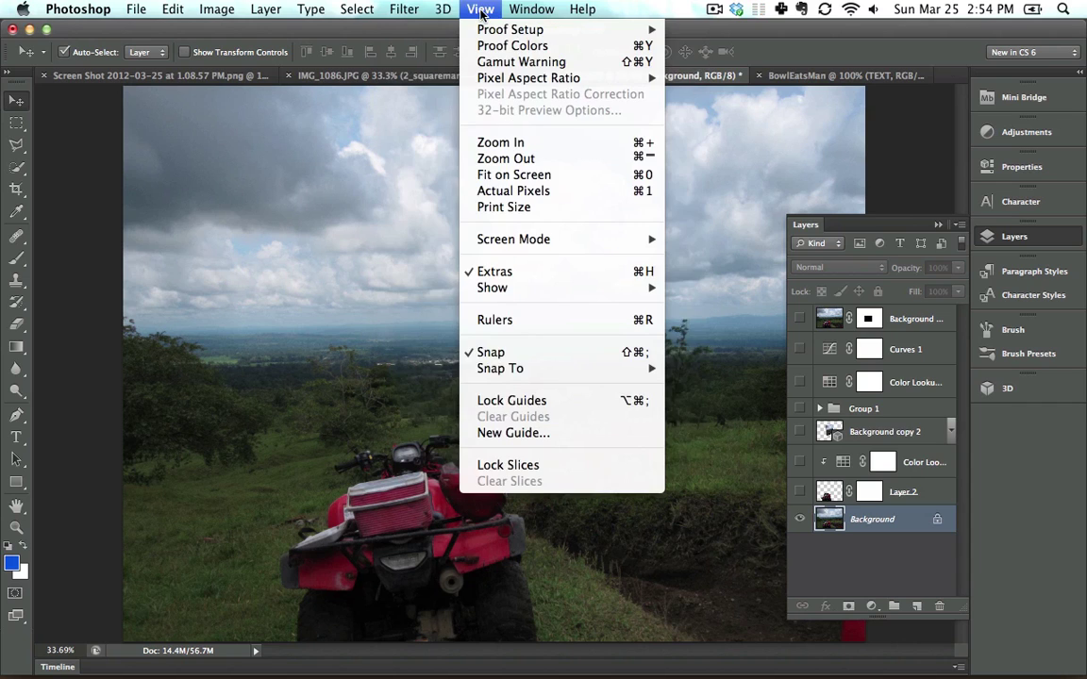
{"action": "left_click", "coordinate": [427, 11]}
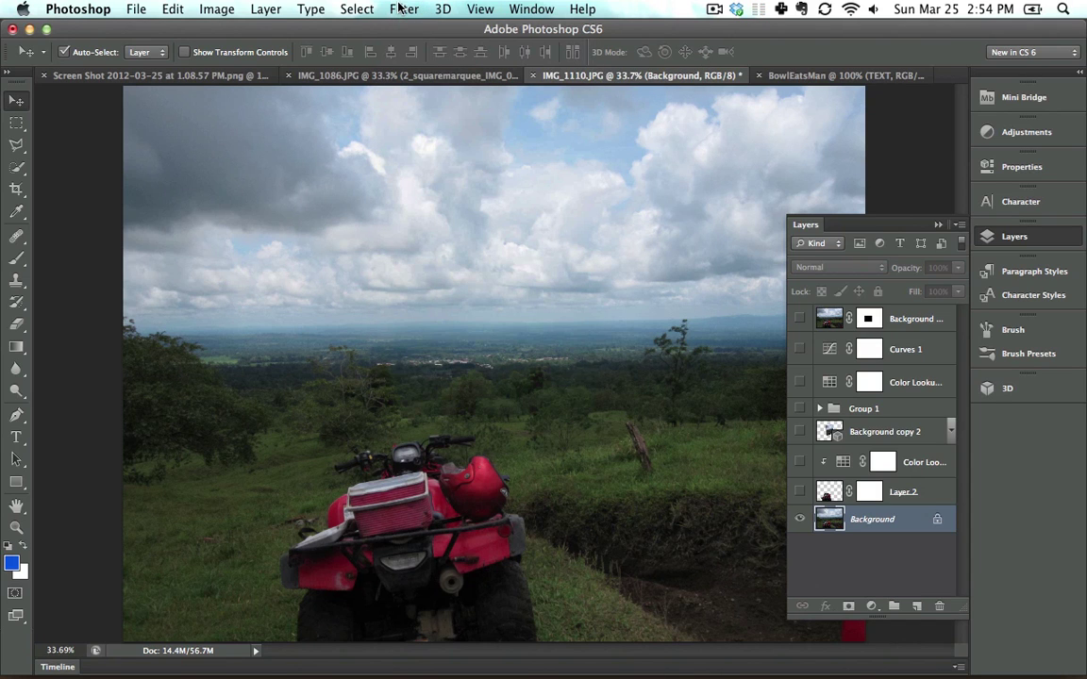
- Make the Curves 1 adjustment layer visible over the quad bike photo and collapse the layer list
{"action": "left_click", "coordinate": [401, 10]}
{"action": "left_click", "coordinate": [402, 9]}
{"action": "left_click", "coordinate": [799, 349]}
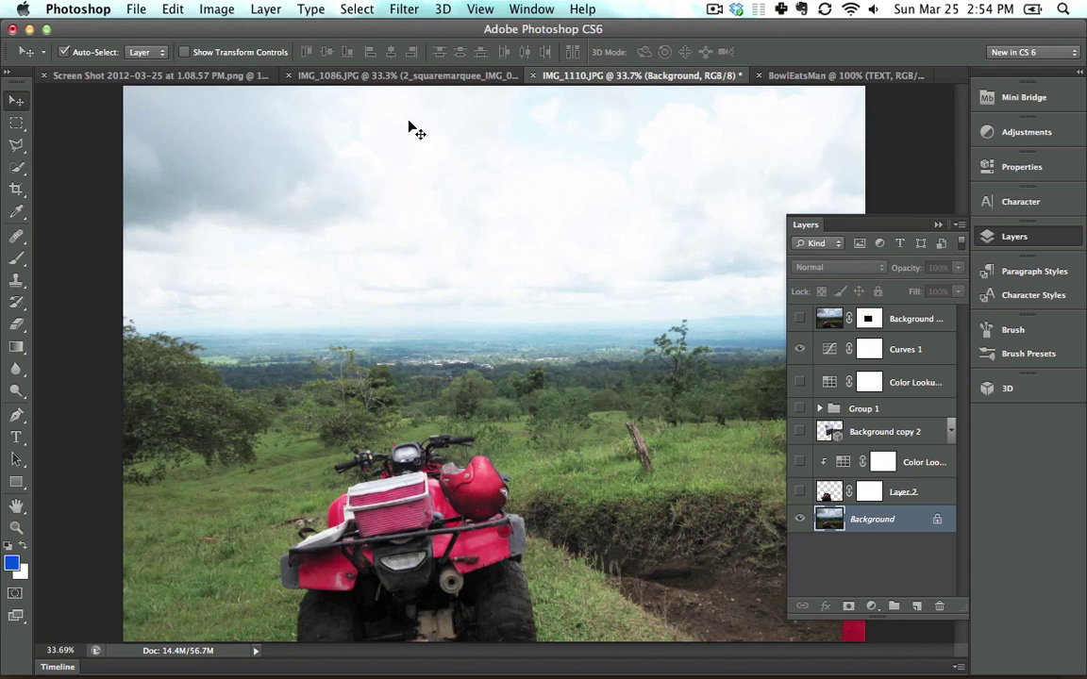
{"action": "left_click", "coordinate": [307, 9]}
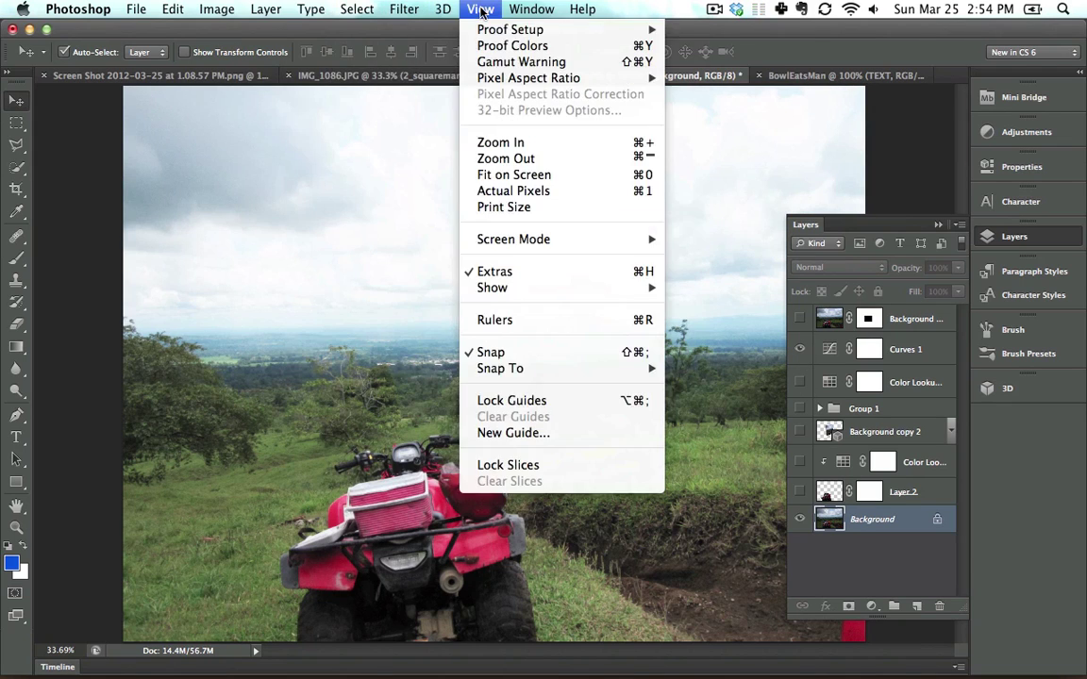
{"action": "left_click", "coordinate": [496, 12]}
{"action": "left_click", "coordinate": [937, 225]}
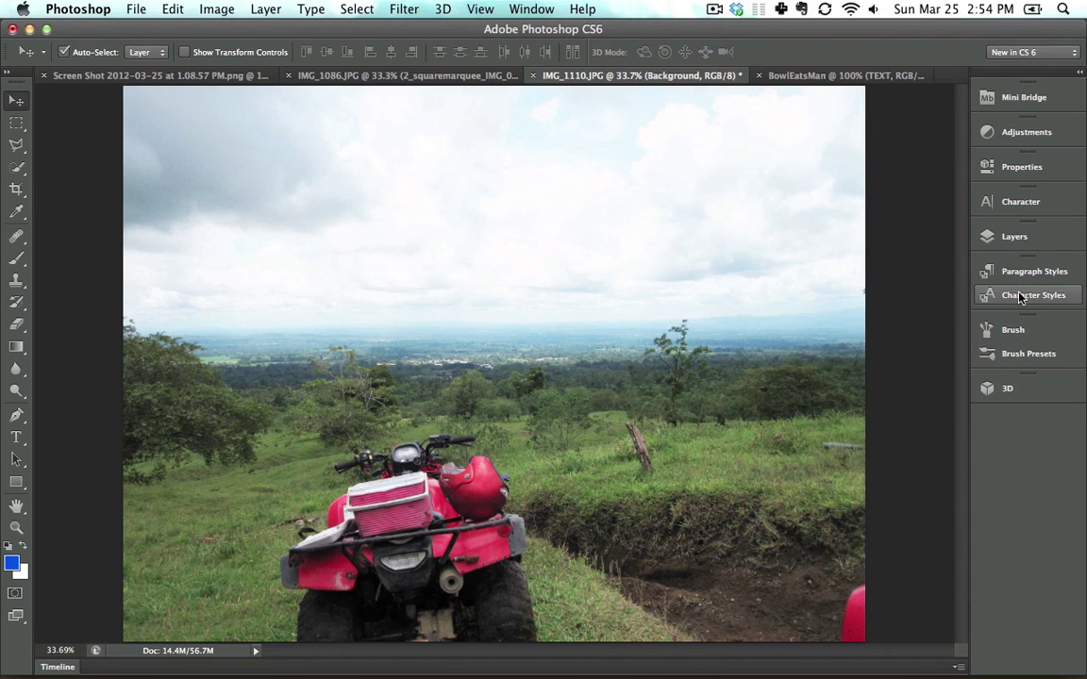
- Switch the display to full screen mode while keeping the menu bar
{"action": "left_click", "coordinate": [355, 9]}
{"action": "left_click", "coordinate": [318, 9]}
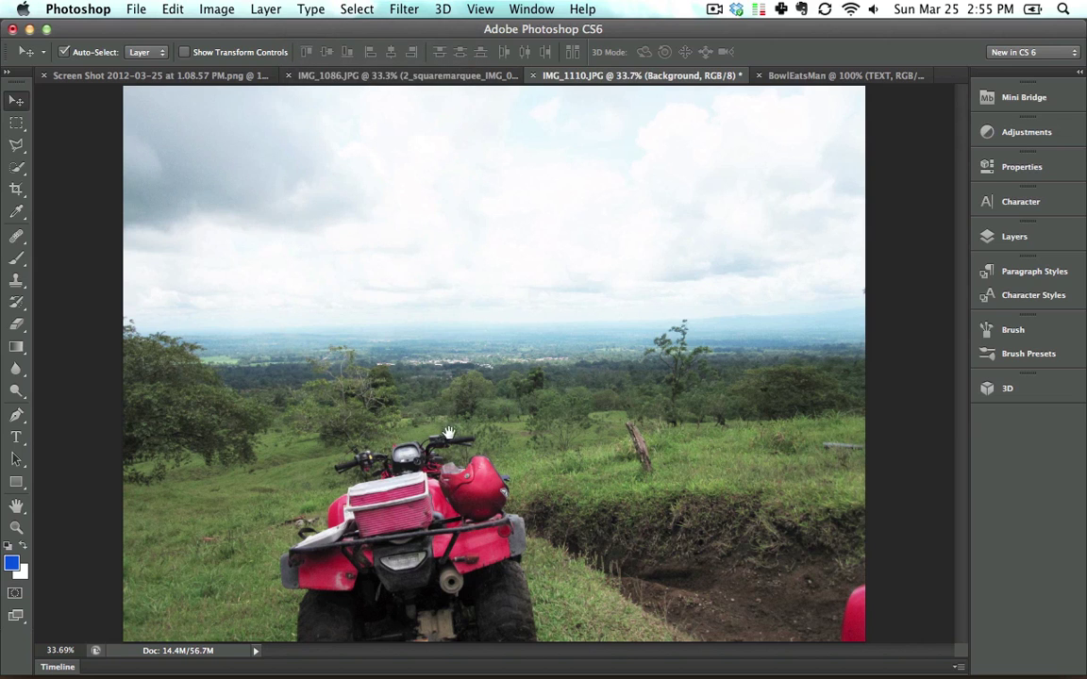
{"action": "key", "text": "f"}
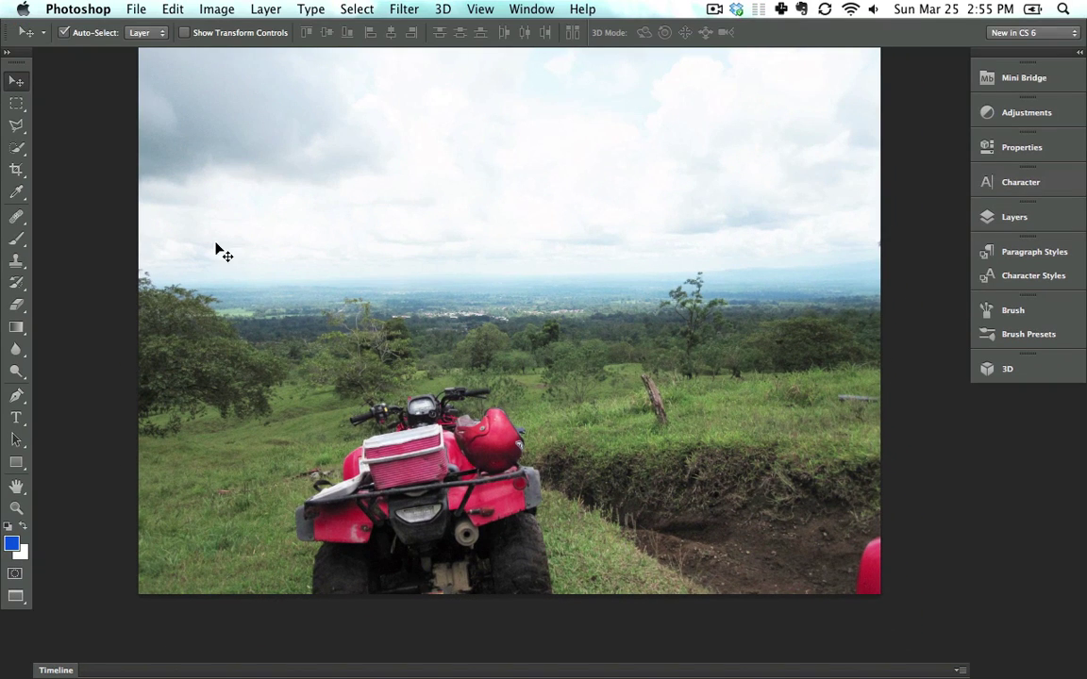
- Outline the quad bike on the Background layer with the Content-Aware Move tool and refine the selection edge
{"action": "left_click", "coordinate": [19, 226]}
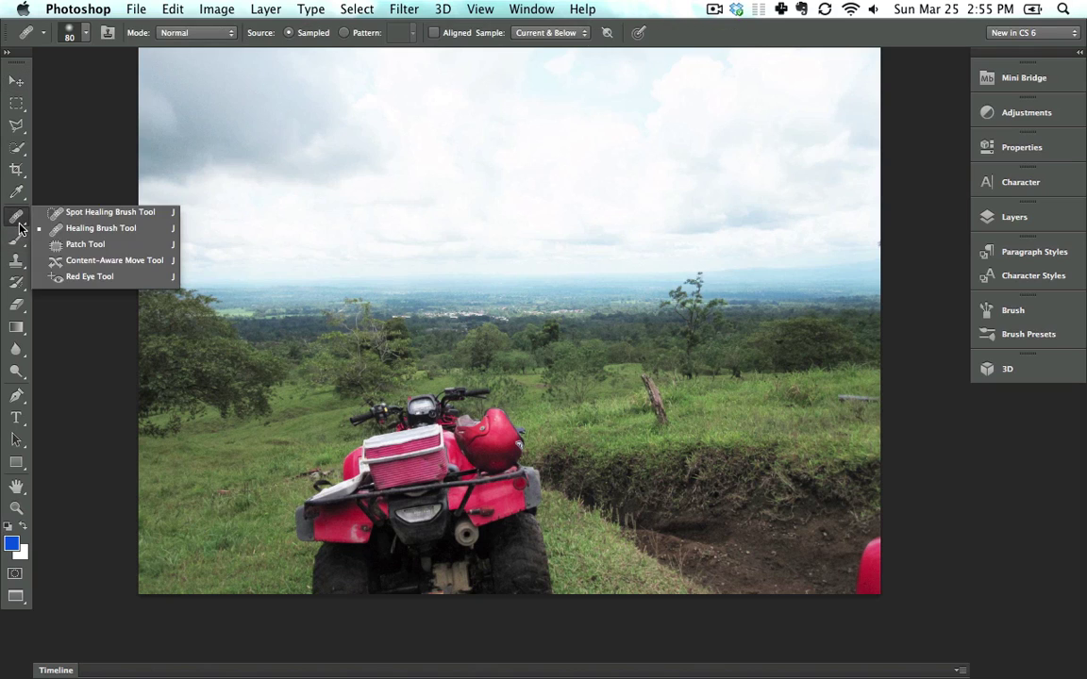
{"action": "left_click", "coordinate": [98, 265]}
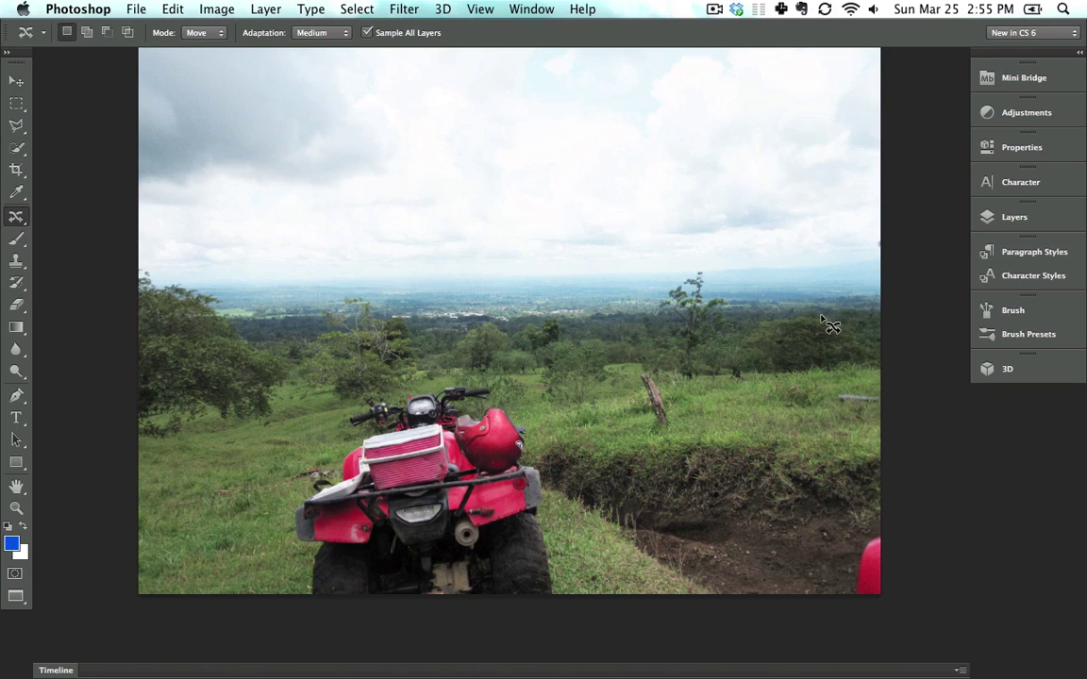
{"action": "left_click", "coordinate": [1010, 220]}
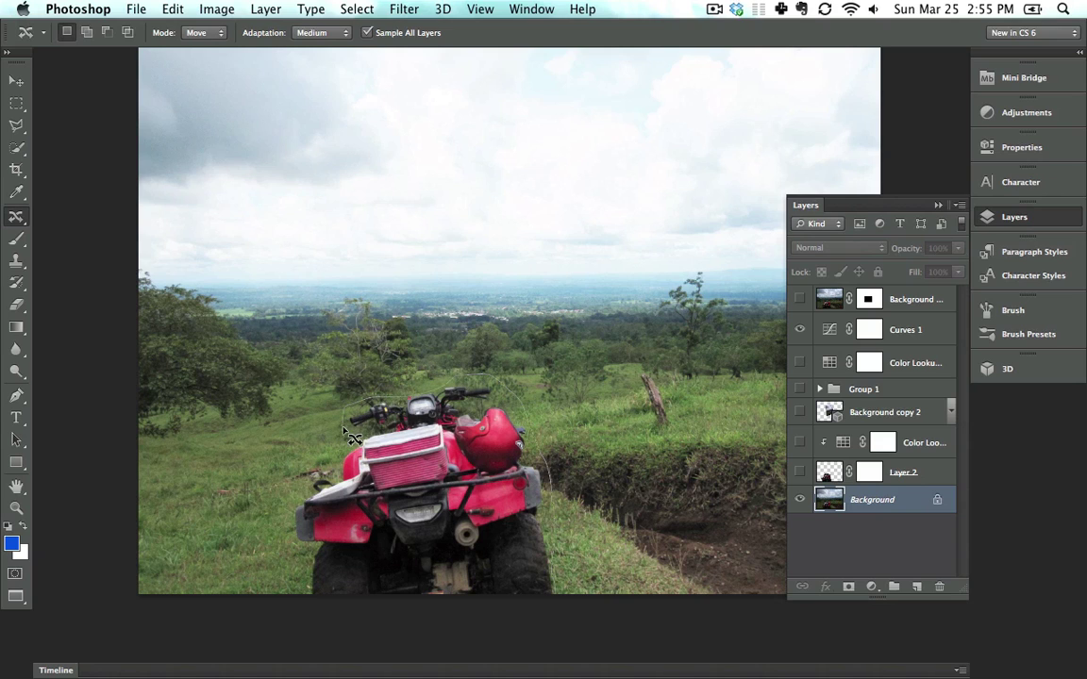
{"action": "mouse_move", "coordinate": [292, 519]}
{"action": "left_mouse_down"}
{"action": "mouse_move", "coordinate": [285, 560]}
{"action": "mouse_move", "coordinate": [301, 561]}
{"action": "mouse_move", "coordinate": [295, 593]}
{"action": "mouse_move", "coordinate": [321, 627]}
{"action": "mouse_move", "coordinate": [573, 645]}
{"action": "left_mouse_up"}
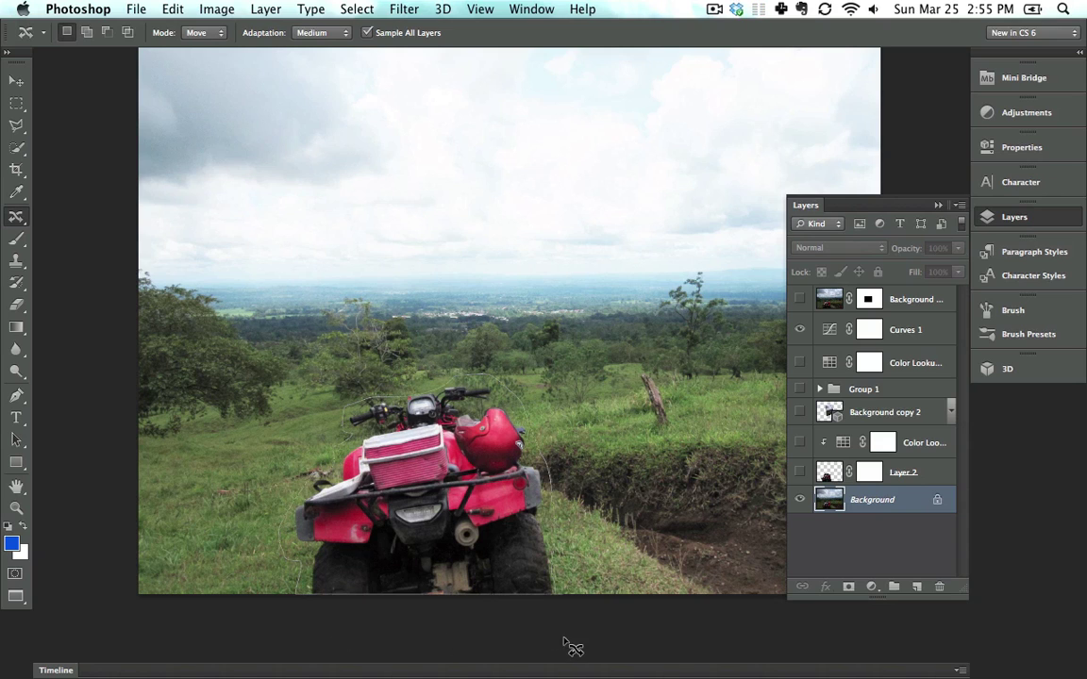
{"action": "key", "text": "super+plus"}
{"action": "key", "text": "super+plus"}
{"action": "key", "text": "super+plus"}
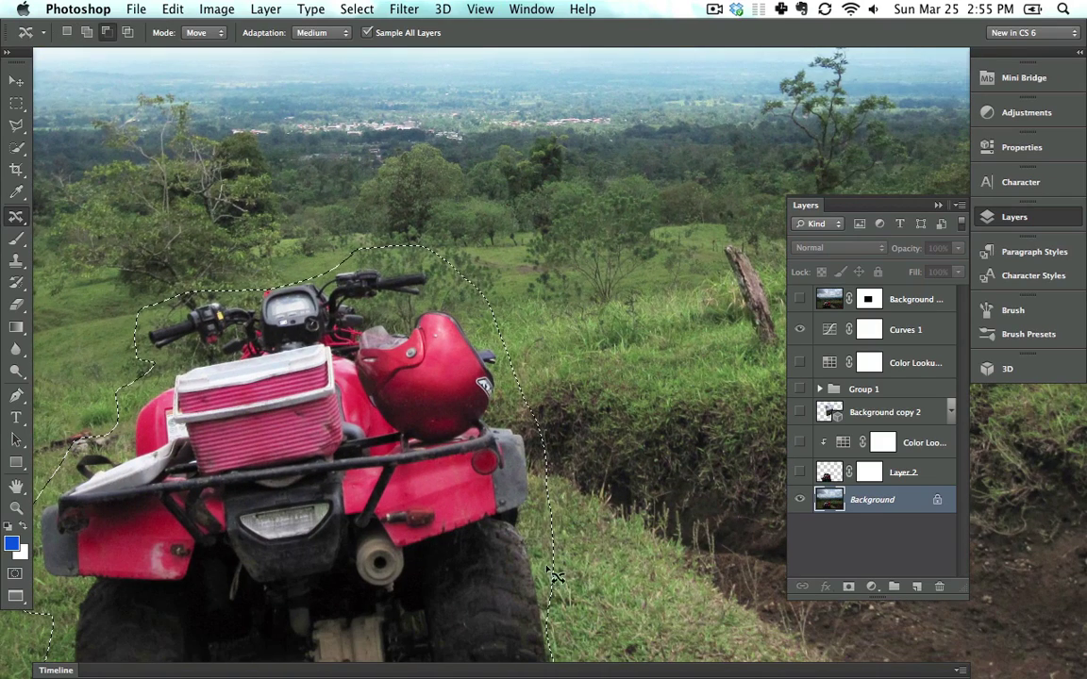
{"action": "mouse_move", "coordinate": [522, 424]}
{"action": "left_mouse_down"}
{"action": "mouse_move", "coordinate": [483, 291]}
{"action": "mouse_move", "coordinate": [527, 272]}
{"action": "left_mouse_up"}
{"action": "mouse_move", "coordinate": [543, 329]}
{"action": "left_mouse_down"}
{"action": "mouse_move", "coordinate": [543, 175]}
{"action": "mouse_move", "coordinate": [585, 194]}
{"action": "mouse_move", "coordinate": [624, 194]}
{"action": "left_mouse_up"}
{"action": "scroll", "coordinate": [492, 304], "scroll_direction": "down", "scroll_amount": 4}
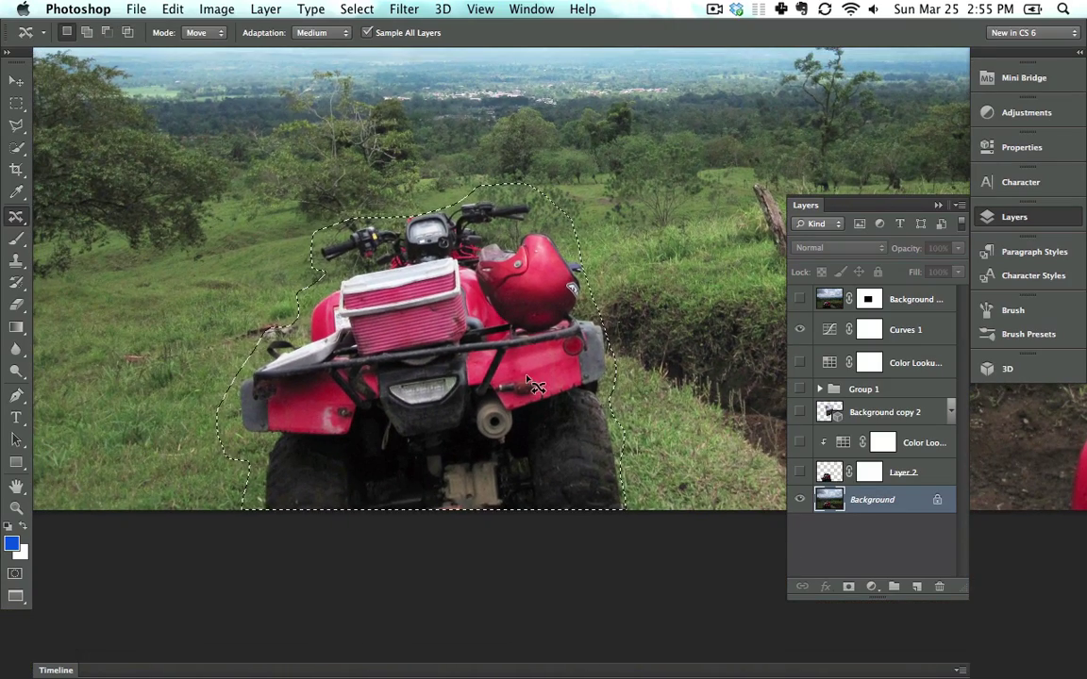
- Move the selected quad bike about 0.93 in to the left in Move mode with Medium adaptation, and deselect it
{"action": "left_click_drag", "start_coordinate": [533, 387], "coordinate": [455, 385]}
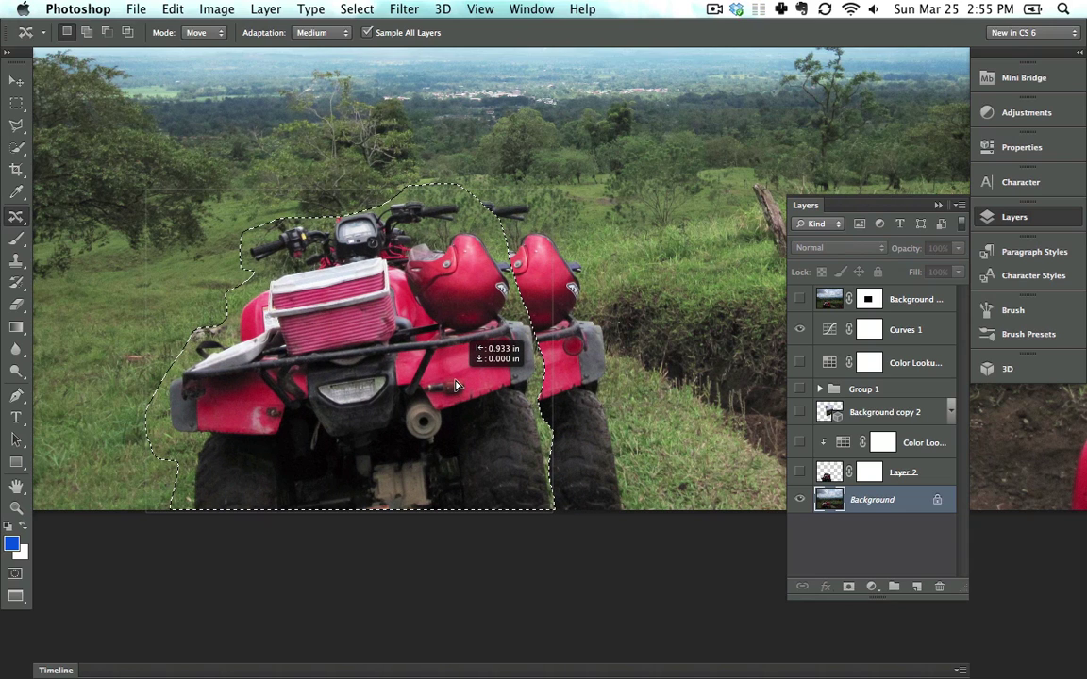
{"action": "left_click_drag", "start_coordinate": [455, 386], "coordinate": [490, 347]}
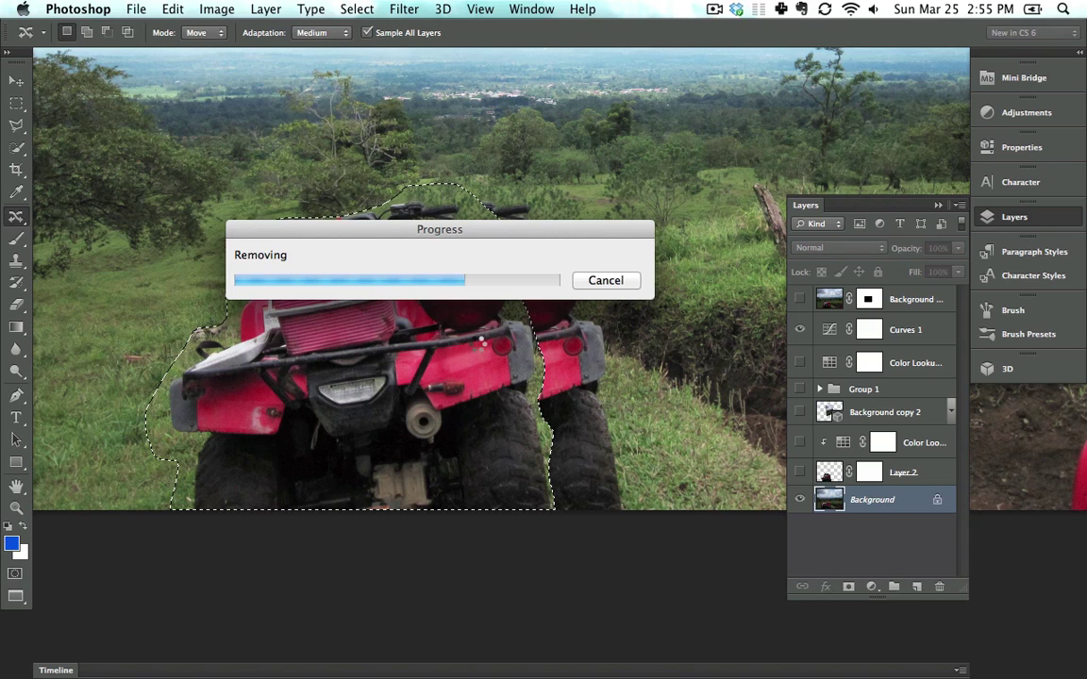
{"action": "key", "text": "super+z"}
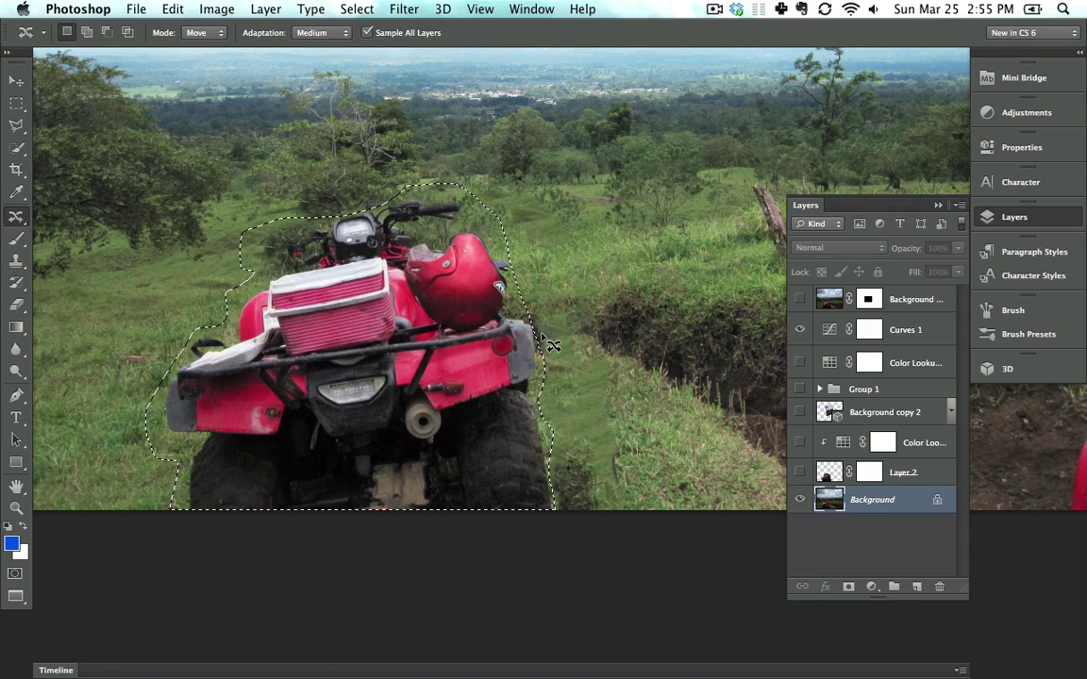
{"action": "key", "text": "super+equal"}
{"action": "key", "text": "super+equal"}
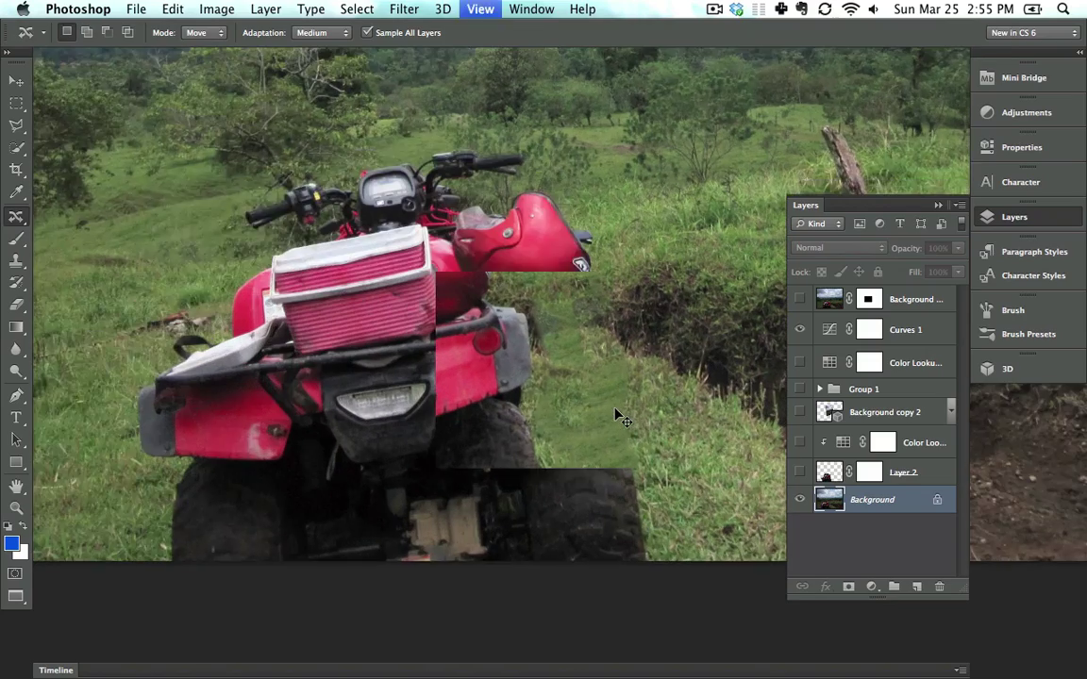
{"action": "key", "text": "super+d"}
- Inspect the filled grass beside the rear wheel and review the adaptation choices, keeping Medium
{"action": "left_click_drag", "start_coordinate": [608, 427], "coordinate": [477, 396]}
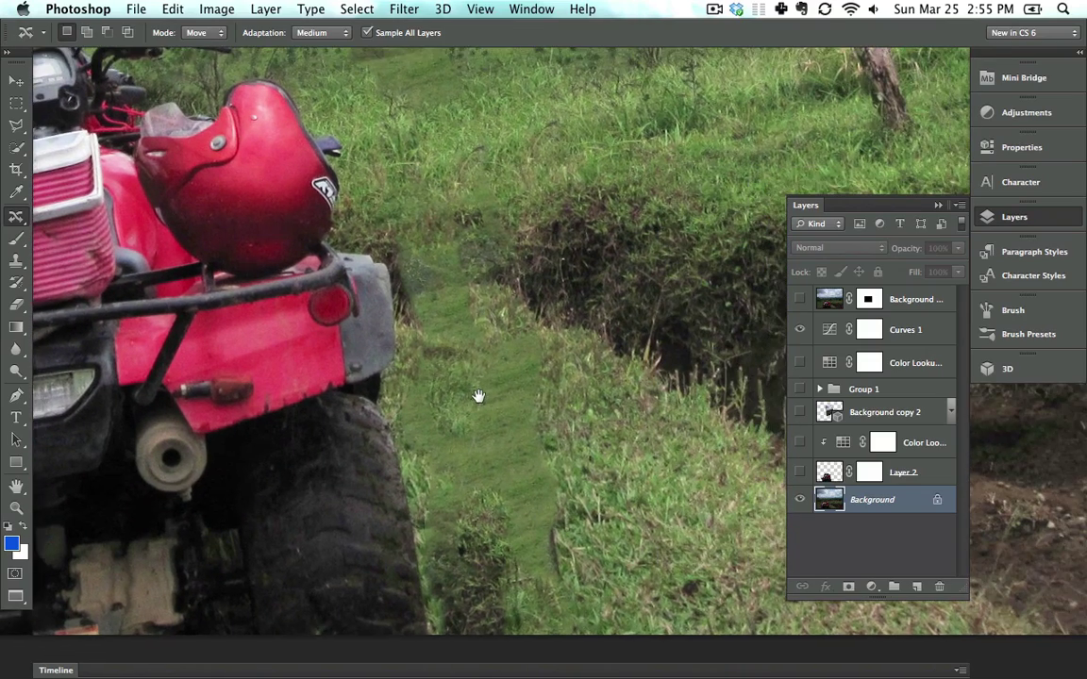
{"action": "left_click", "coordinate": [316, 35]}
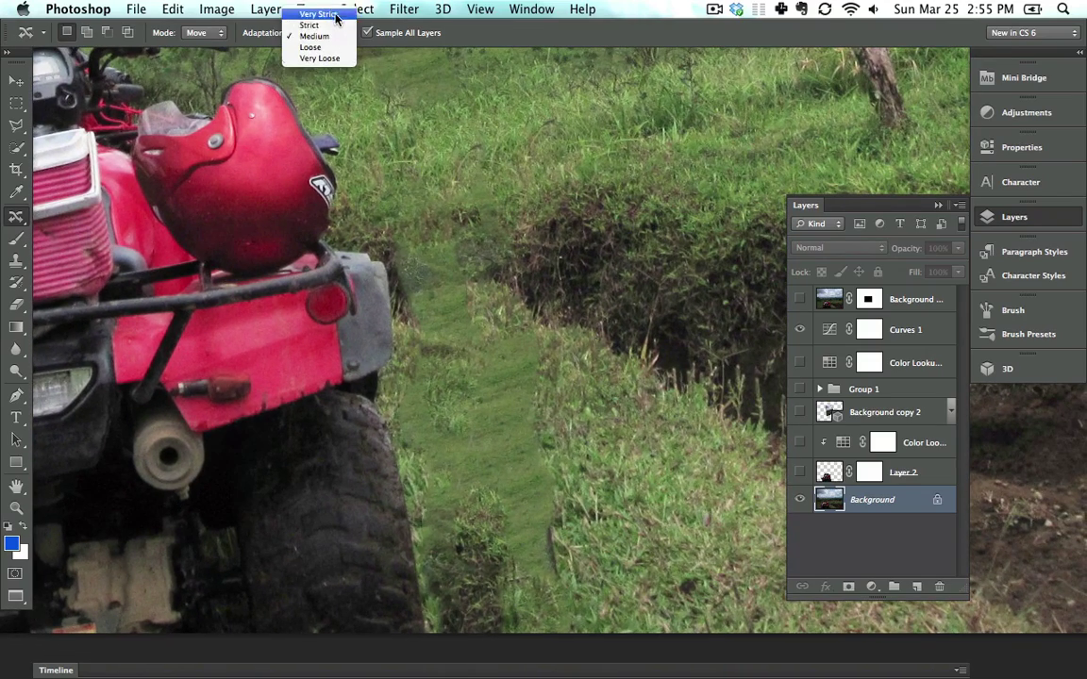
{"action": "left_click", "coordinate": [332, 36]}
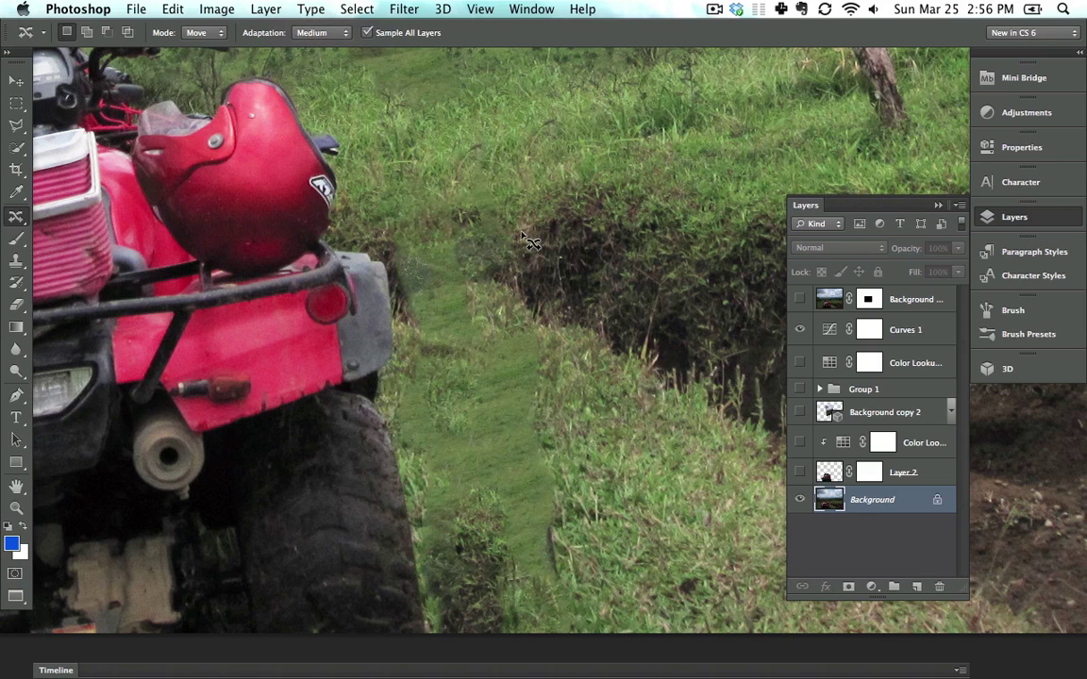
- On a new layer, patch the smeared grass strip beside the rear wheel with a Content-Aware Patch sampled from the grass left of the quad bike
{"action": "left_click", "coordinate": [916, 586]}
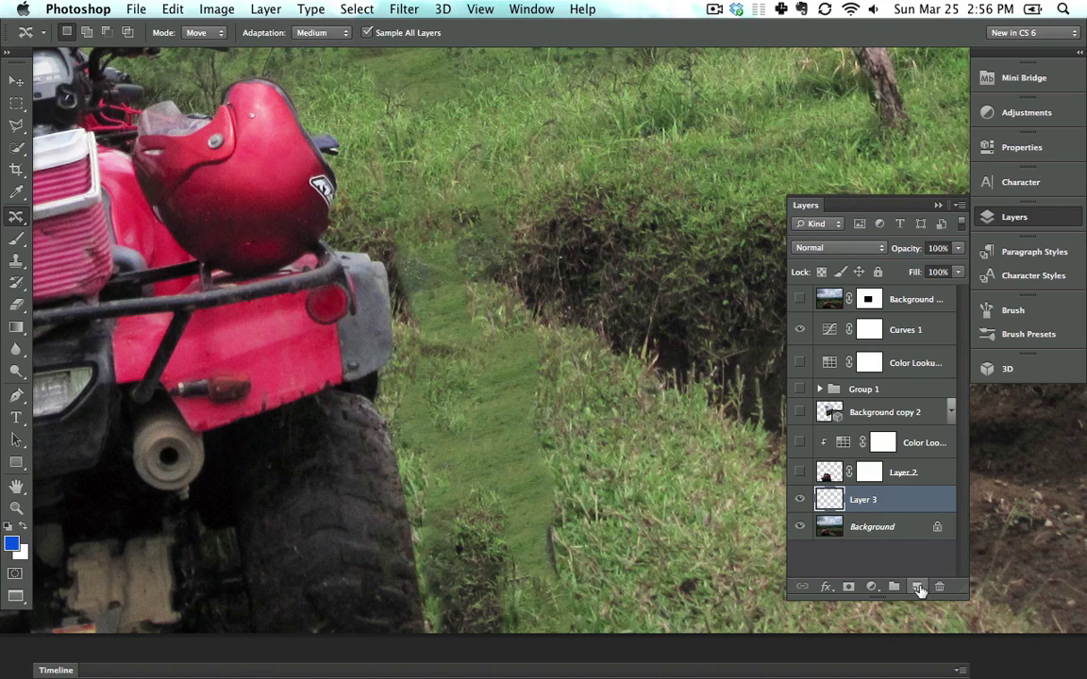
{"action": "left_click", "coordinate": [16, 219]}
{"action": "left_click", "coordinate": [81, 245]}
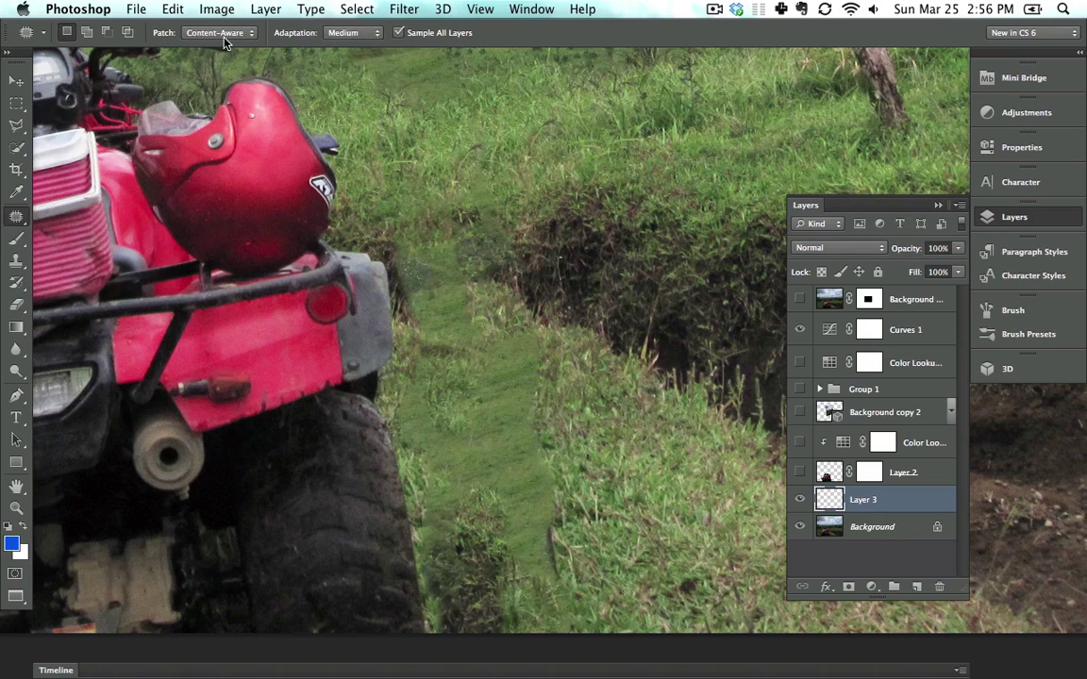
{"action": "left_click_drag", "start_coordinate": [264, 212], "coordinate": [273, 215]}
{"action": "key", "text": "super+0"}
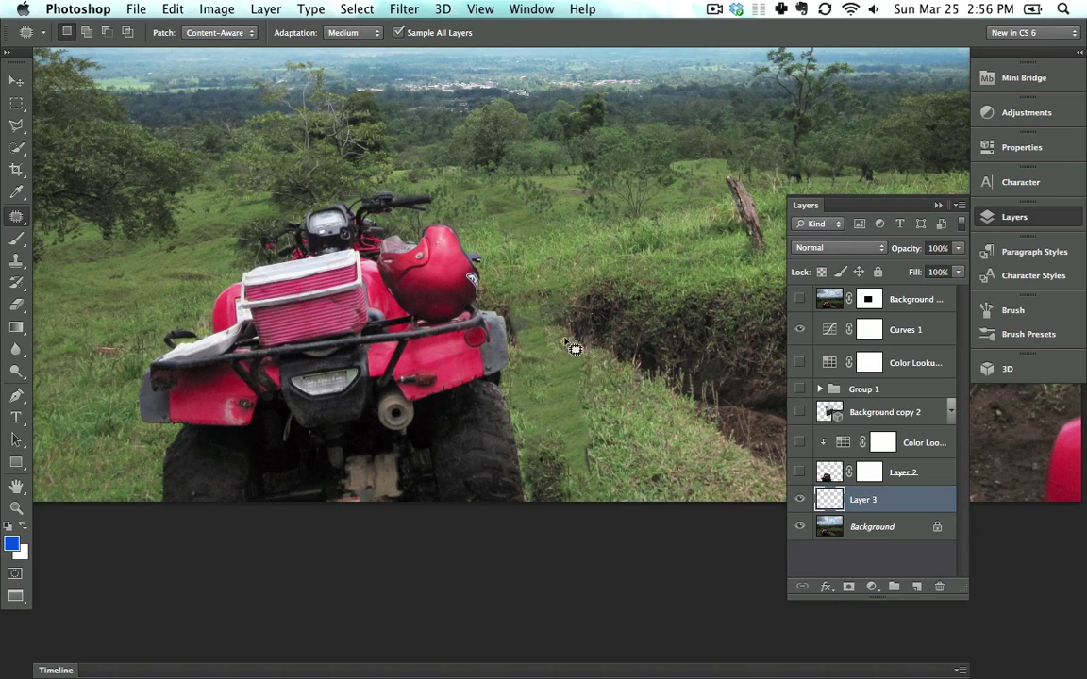
{"action": "mouse_move", "coordinate": [517, 298]}
{"action": "left_mouse_down"}
{"action": "mouse_move", "coordinate": [529, 492]}
{"action": "mouse_move", "coordinate": [552, 523]}
{"action": "mouse_move", "coordinate": [623, 519]}
{"action": "mouse_move", "coordinate": [622, 481]}
{"action": "mouse_move", "coordinate": [578, 369]}
{"action": "left_mouse_up"}
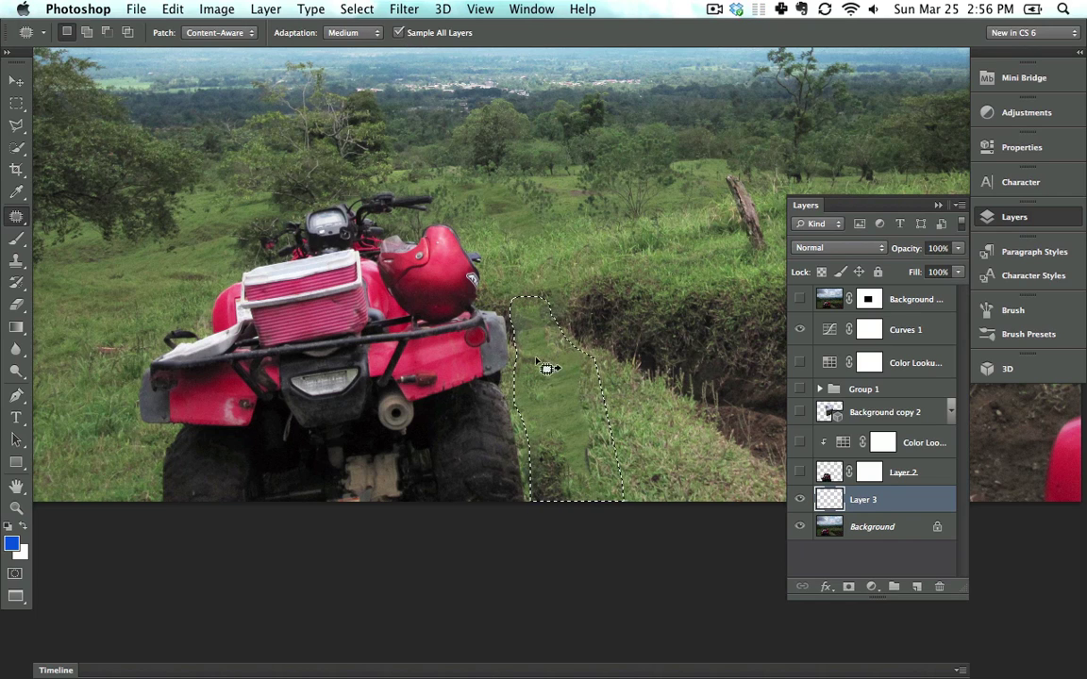
{"action": "left_click_drag", "start_coordinate": [535, 375], "coordinate": [117, 418]}
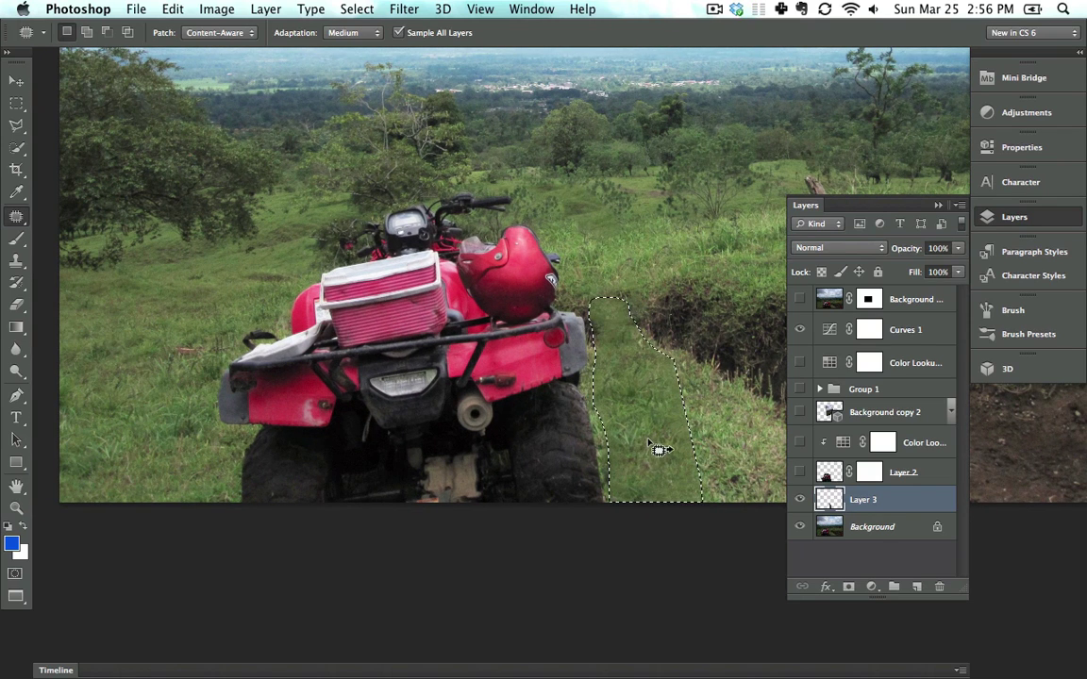
- Blend the patched grass beside the rear wheel on Layer 3 with the Healing Brush at size 100, sampling Current & Below
{"action": "mouse_move", "coordinate": [650, 437]}
{"action": "left_mouse_down"}
{"action": "mouse_move", "coordinate": [559, 430]}
{"action": "mouse_move", "coordinate": [417, 347]}
{"action": "left_mouse_up"}
{"action": "scroll", "coordinate": [559, 429], "scroll_direction": "up", "scroll_amount": 5}
{"action": "left_click", "coordinate": [14, 217]}
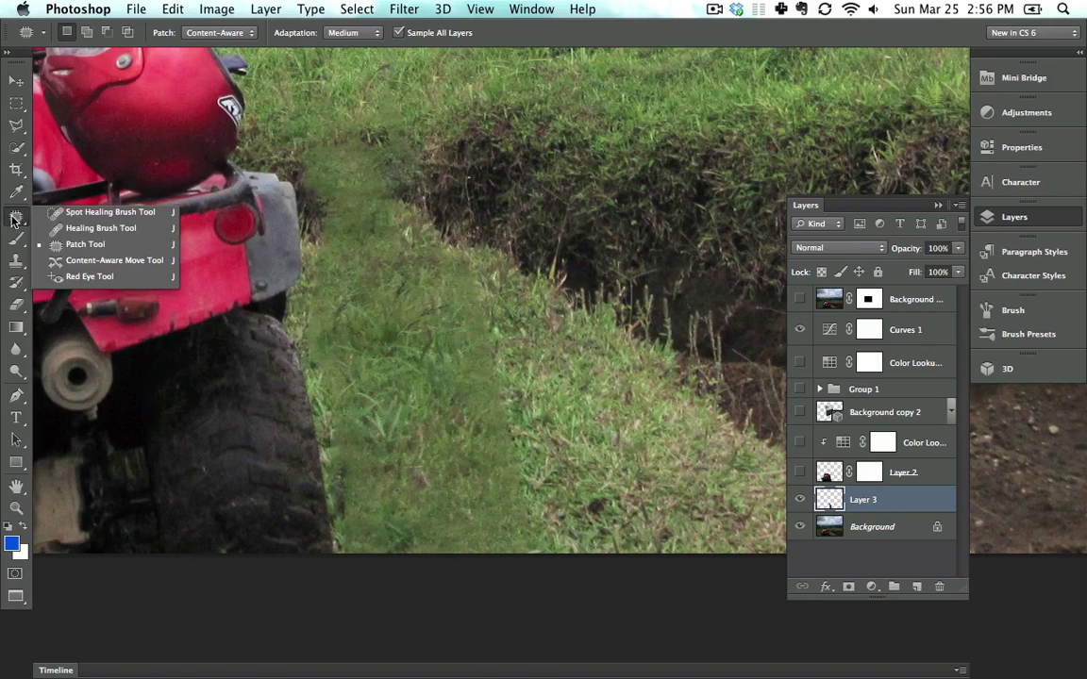
{"action": "left_click", "coordinate": [94, 228]}
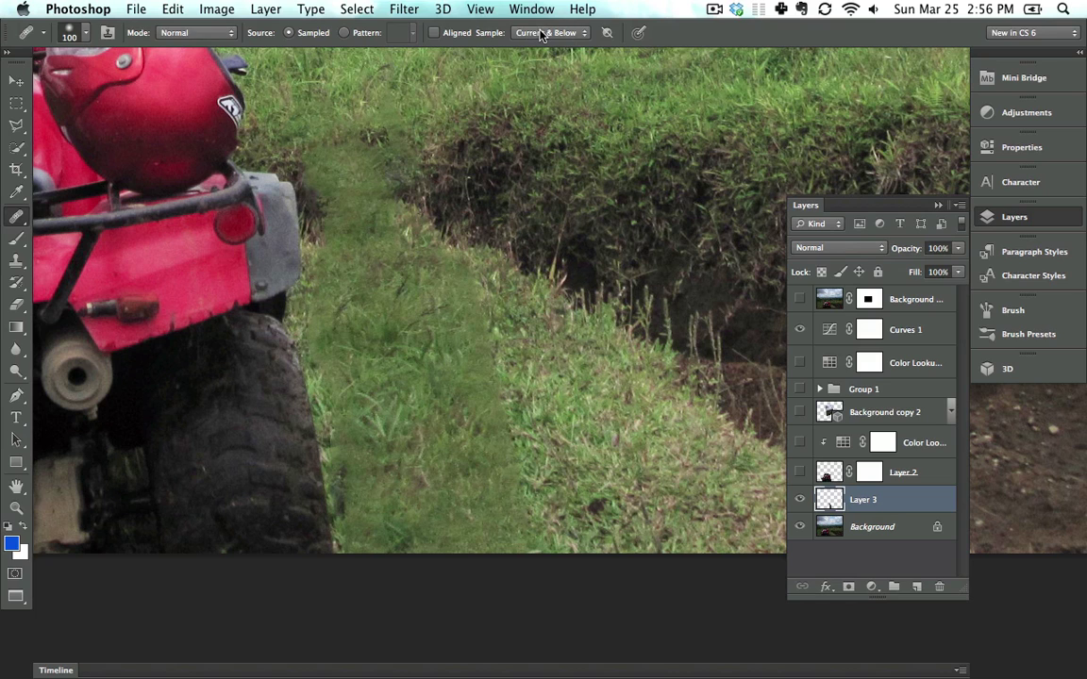
{"action": "left_click", "coordinate": [630, 429]}
{"action": "mouse_move", "coordinate": [485, 443]}
{"action": "left_mouse_down"}
{"action": "mouse_move", "coordinate": [475, 323]}
{"action": "mouse_move", "coordinate": [434, 278]}
{"action": "left_mouse_up"}
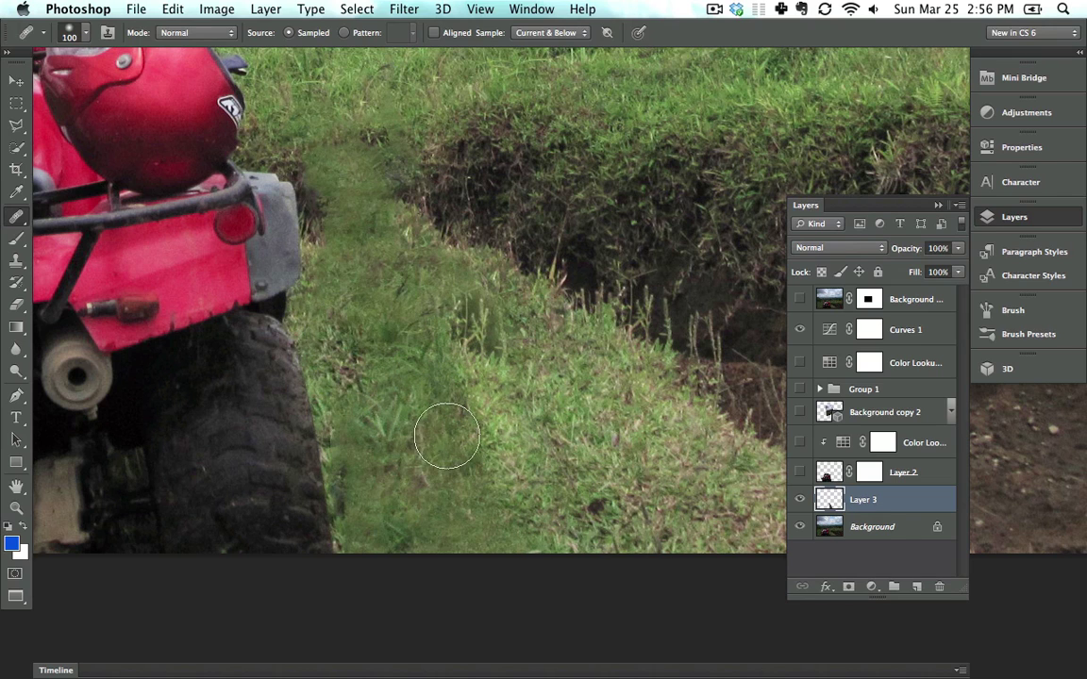
{"action": "left_click_drag", "start_coordinate": [428, 328], "coordinate": [472, 438]}
{"action": "left_click_drag", "start_coordinate": [345, 235], "coordinate": [386, 264]}
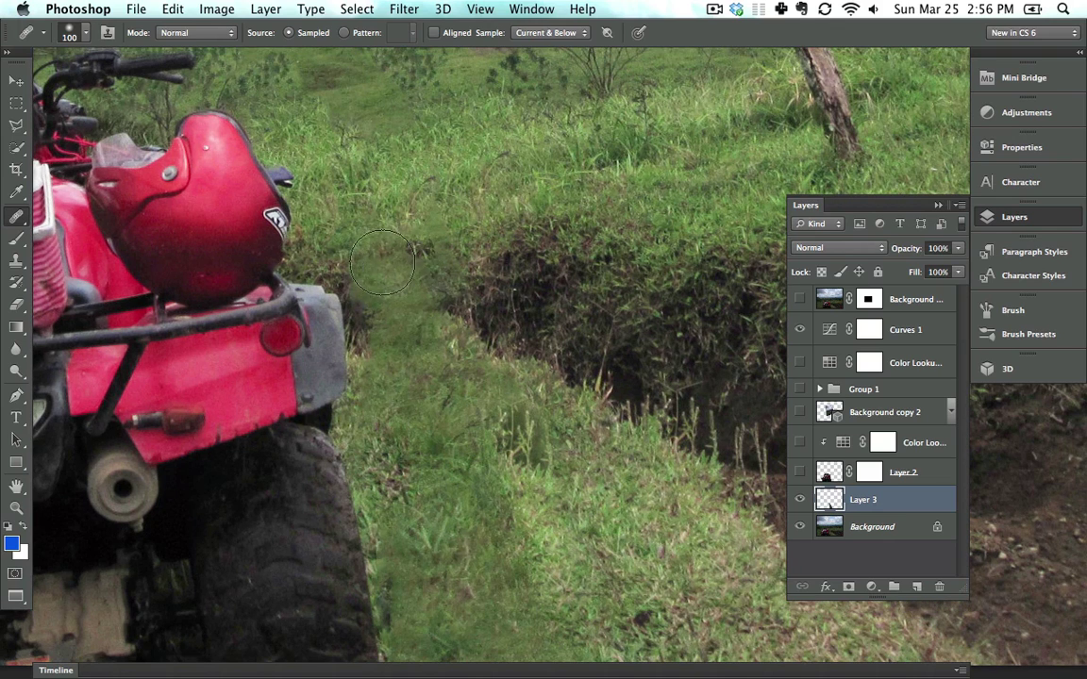
{"action": "key", "text": "super+minus"}
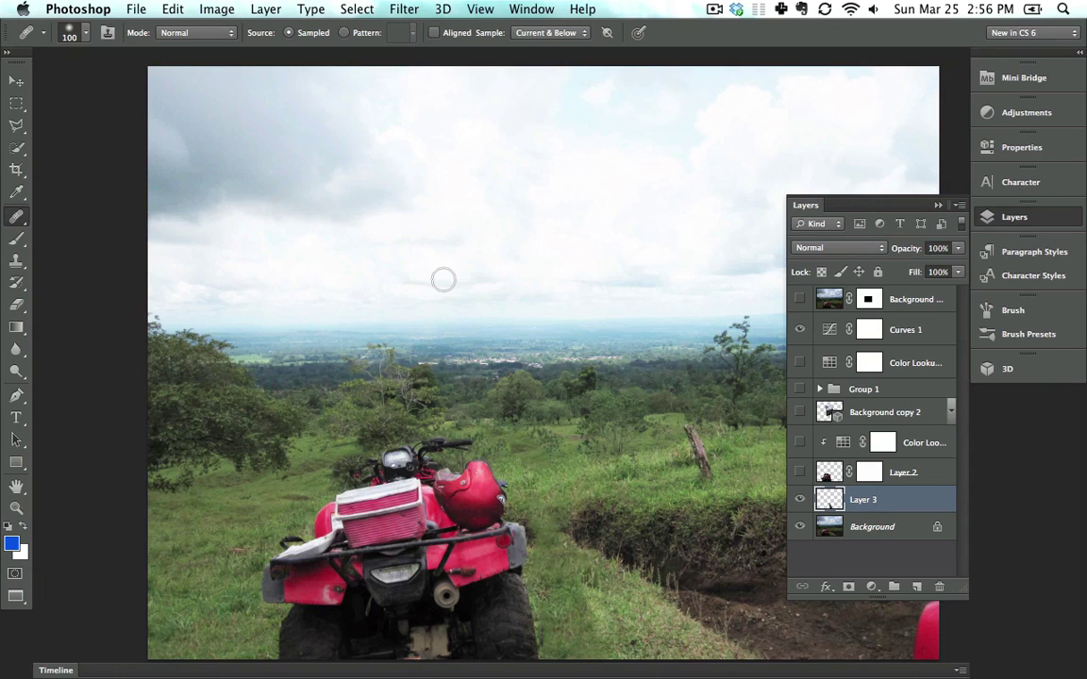
{"action": "key", "text": "super+minus"}
{"action": "mouse_move", "coordinate": [529, 441]}
{"action": "left_mouse_down"}
{"action": "mouse_move", "coordinate": [472, 418]}
{"action": "mouse_move", "coordinate": [556, 436]}
{"action": "left_mouse_up"}
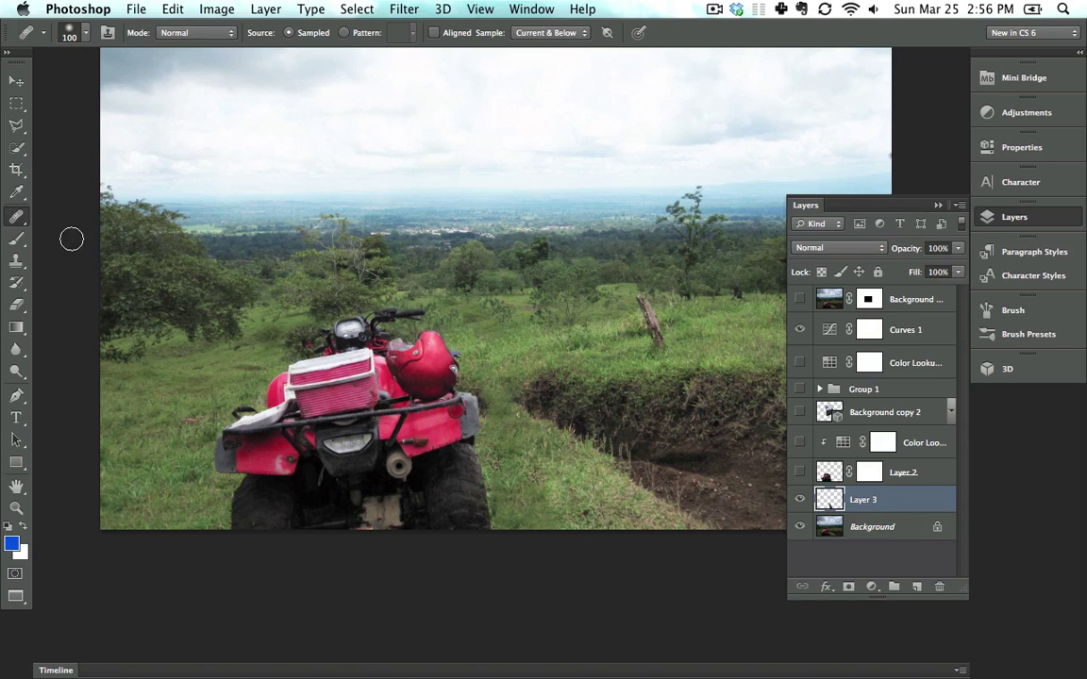
- Return to the Content-Aware Move tool and collapse the layer list
{"action": "right_click", "coordinate": [25, 226]}
{"action": "left_click", "coordinate": [68, 263]}
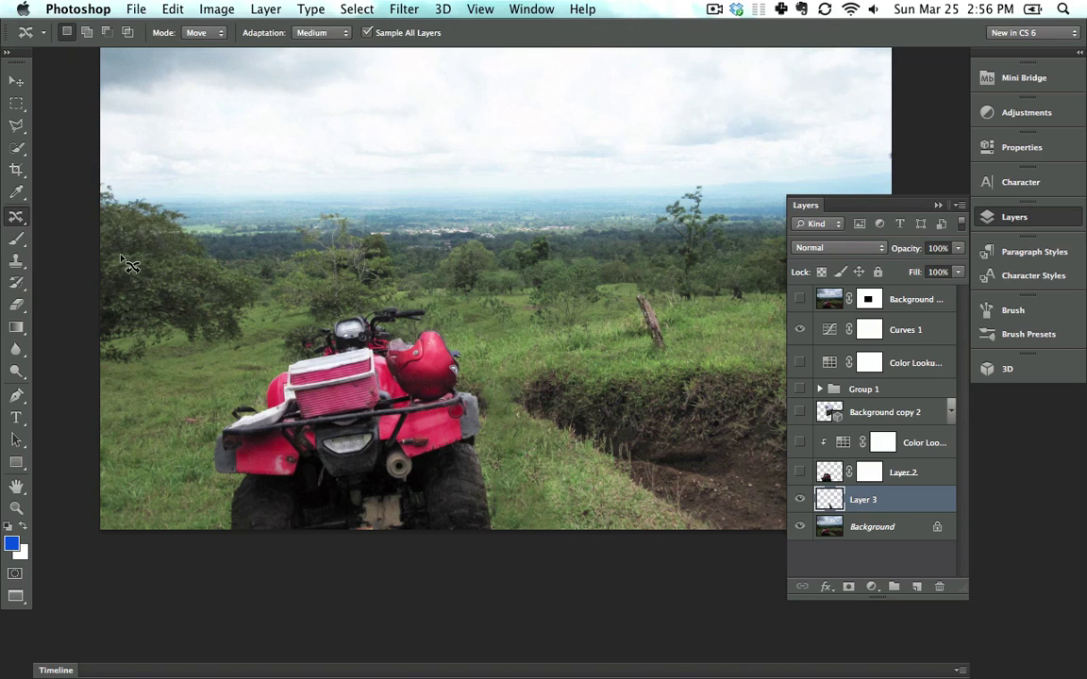
{"action": "left_click", "coordinate": [937, 205]}
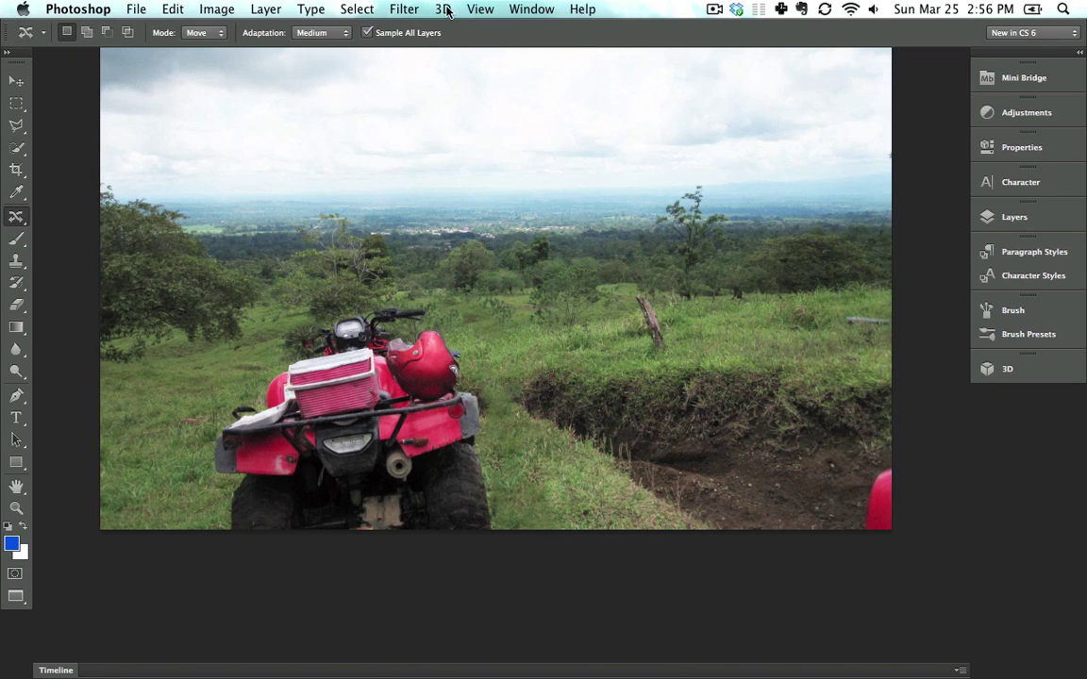
- Look over the options for creating a new 3D object
{"action": "left_click", "coordinate": [480, 8]}
{"action": "left_click", "coordinate": [534, 10]}
{"action": "left_click", "coordinate": [1026, 377]}
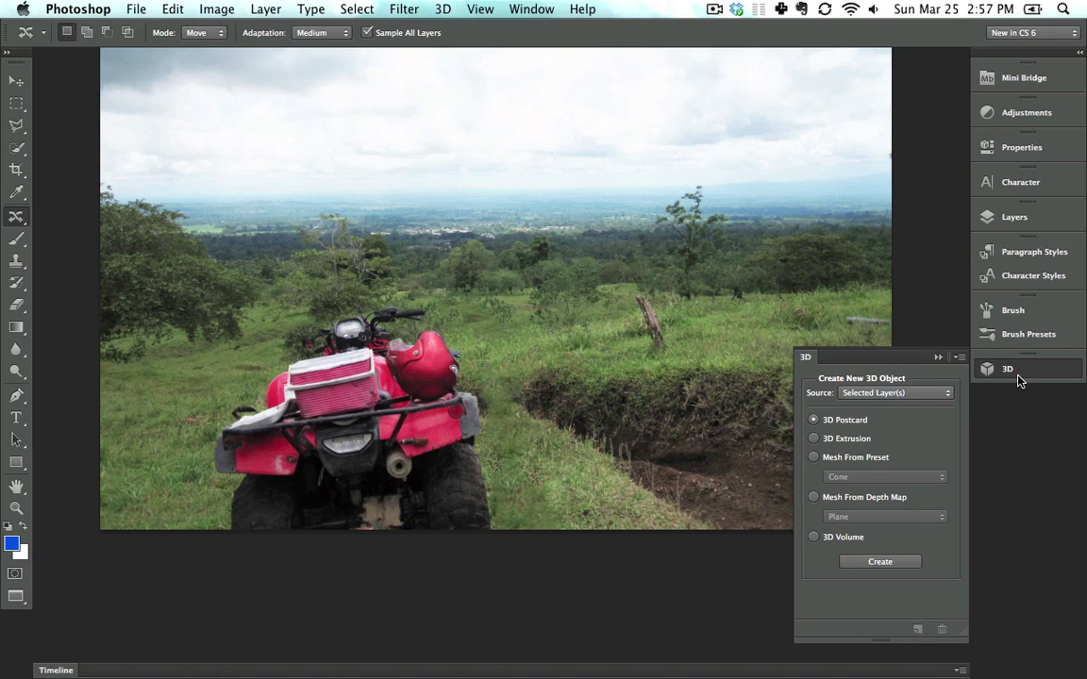
{"action": "left_click", "coordinate": [1018, 376]}
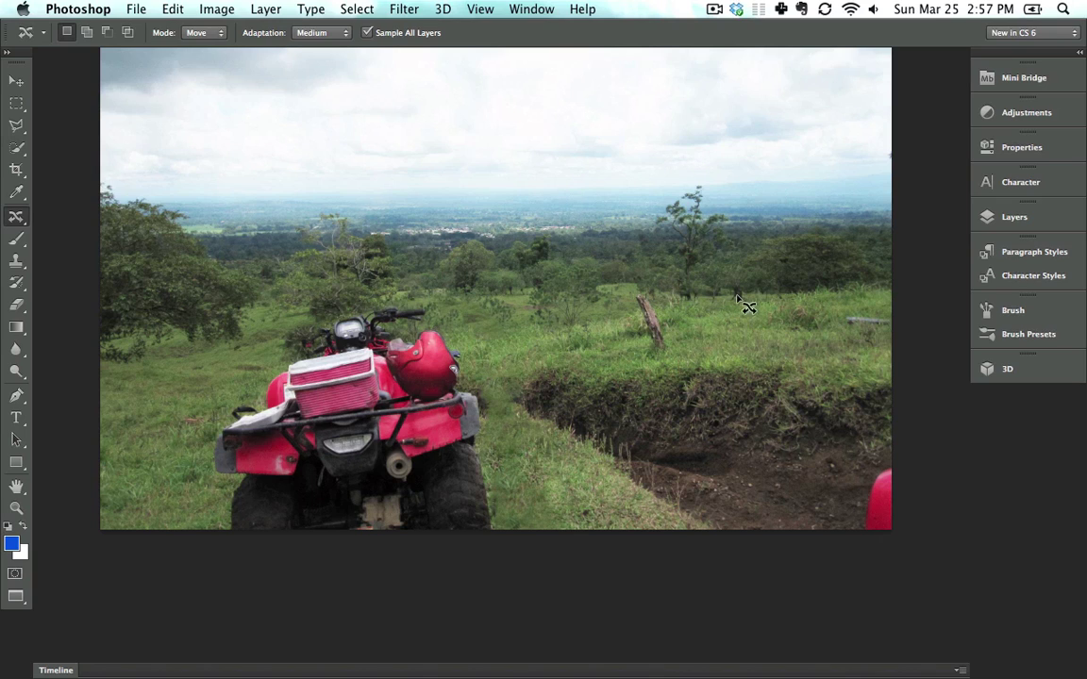
- Draw a curved path across the quad bike and the grass beside it with the Pen tool in Path mode
{"action": "left_click", "coordinate": [16, 395]}
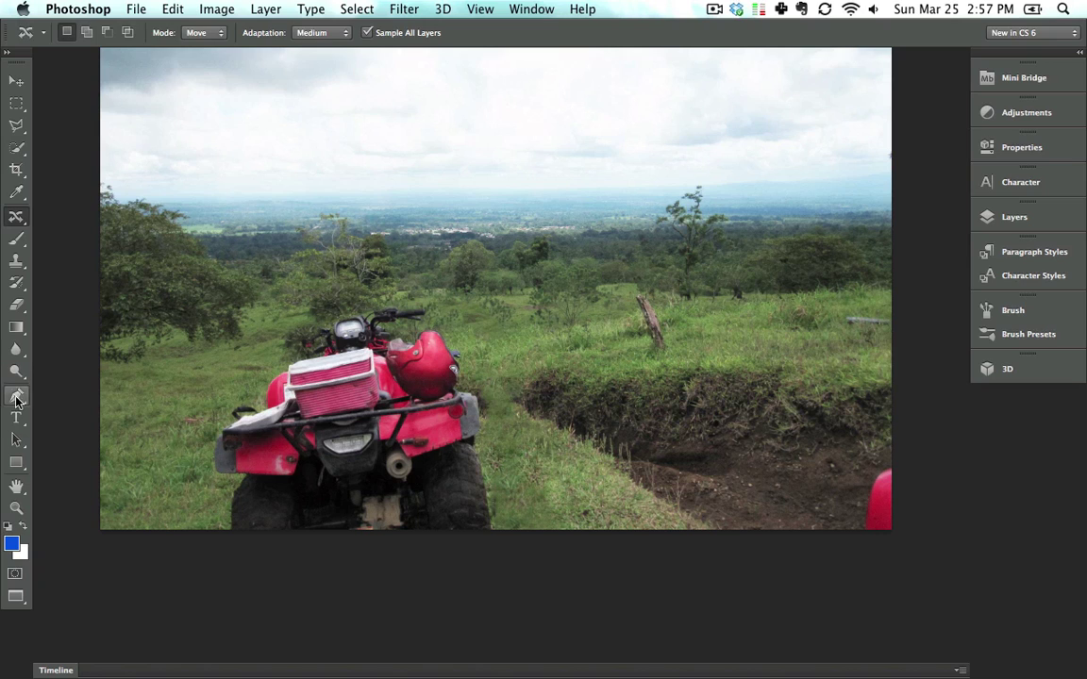
{"action": "left_click_drag", "start_coordinate": [310, 234], "coordinate": [365, 214]}
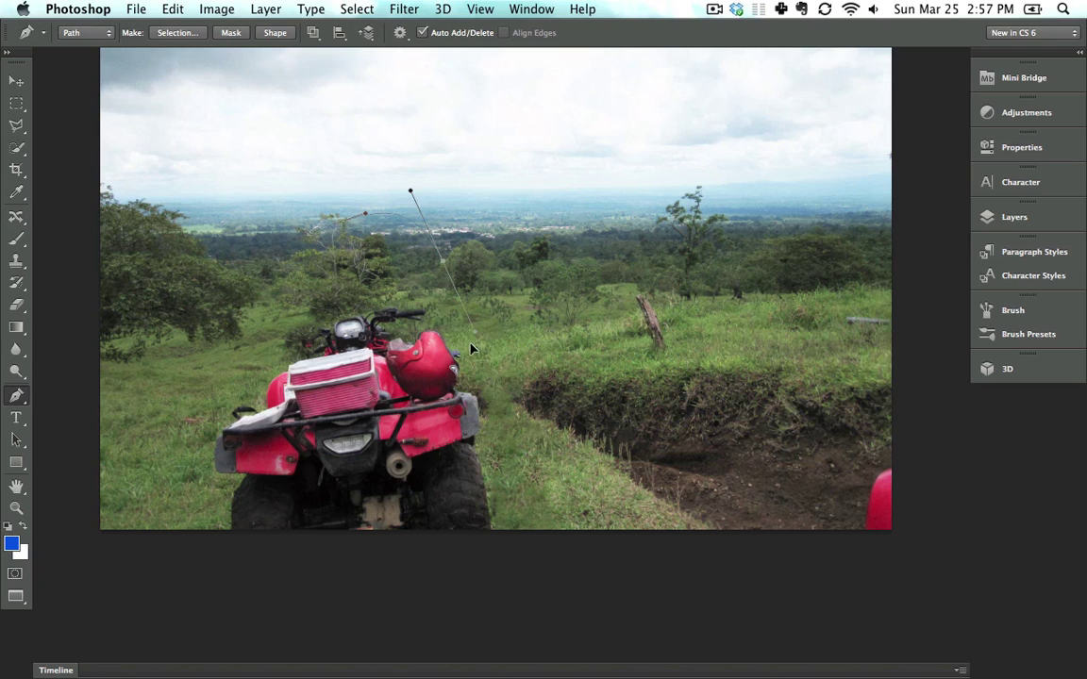
{"action": "left_click_drag", "start_coordinate": [450, 389], "coordinate": [573, 432]}
{"action": "left_click_drag", "start_coordinate": [525, 491], "coordinate": [383, 491]}
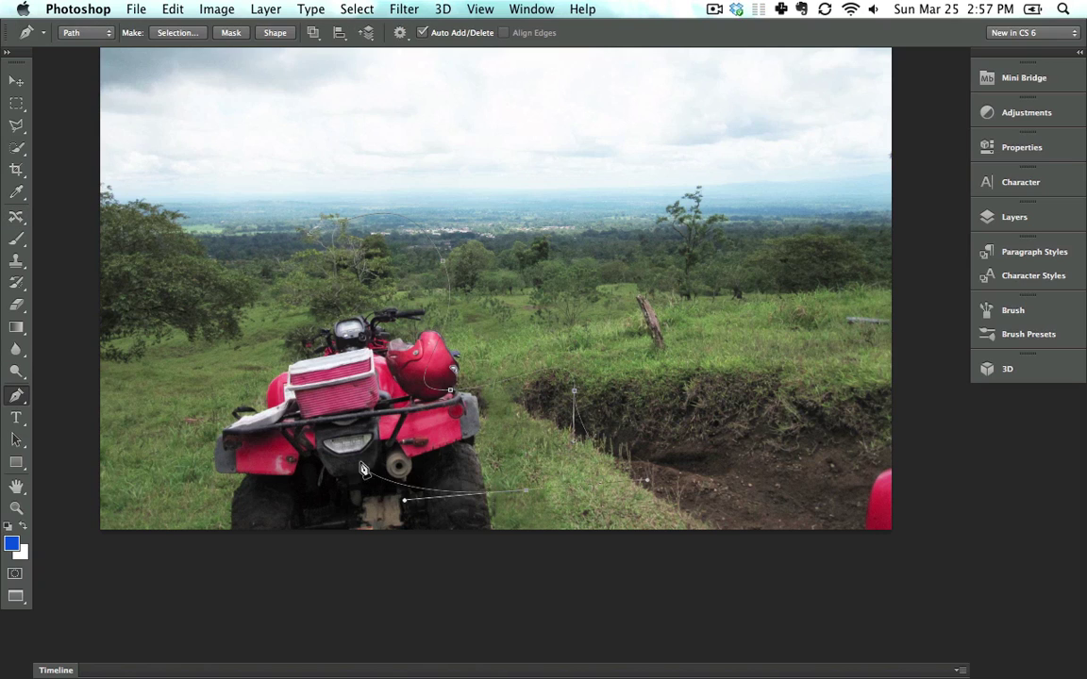
{"action": "left_click_drag", "start_coordinate": [333, 439], "coordinate": [323, 232]}
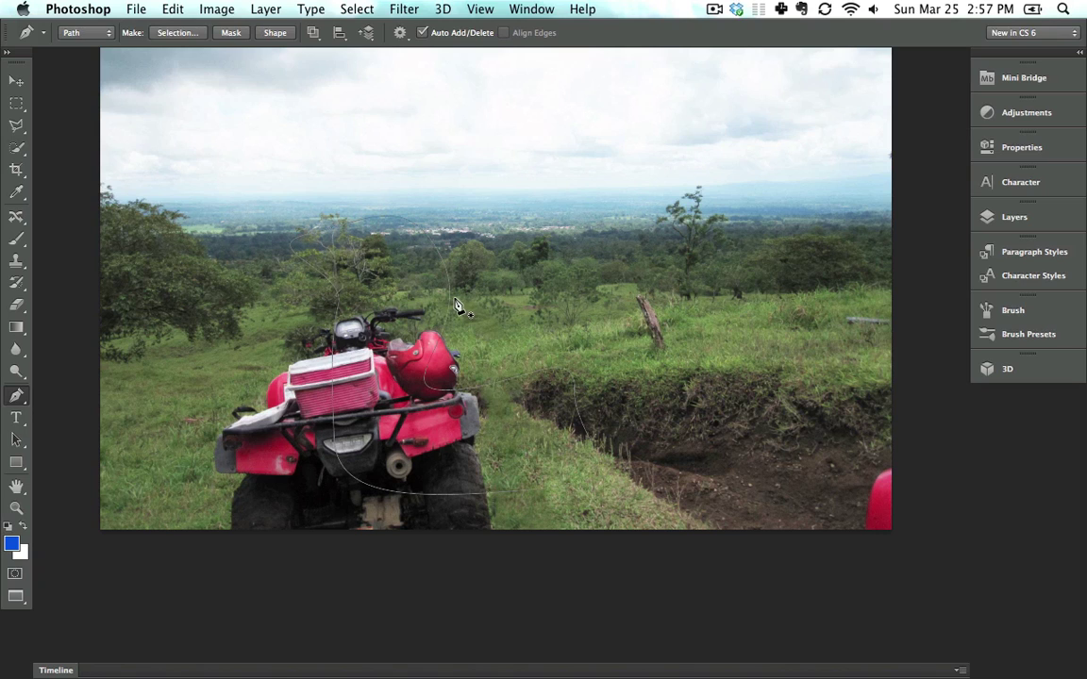
- Undo the last path edits and hide the path with the Move tool active
{"action": "key", "text": "super+z"}
{"action": "key", "text": "super+z"}
{"action": "key", "text": "super+z"}
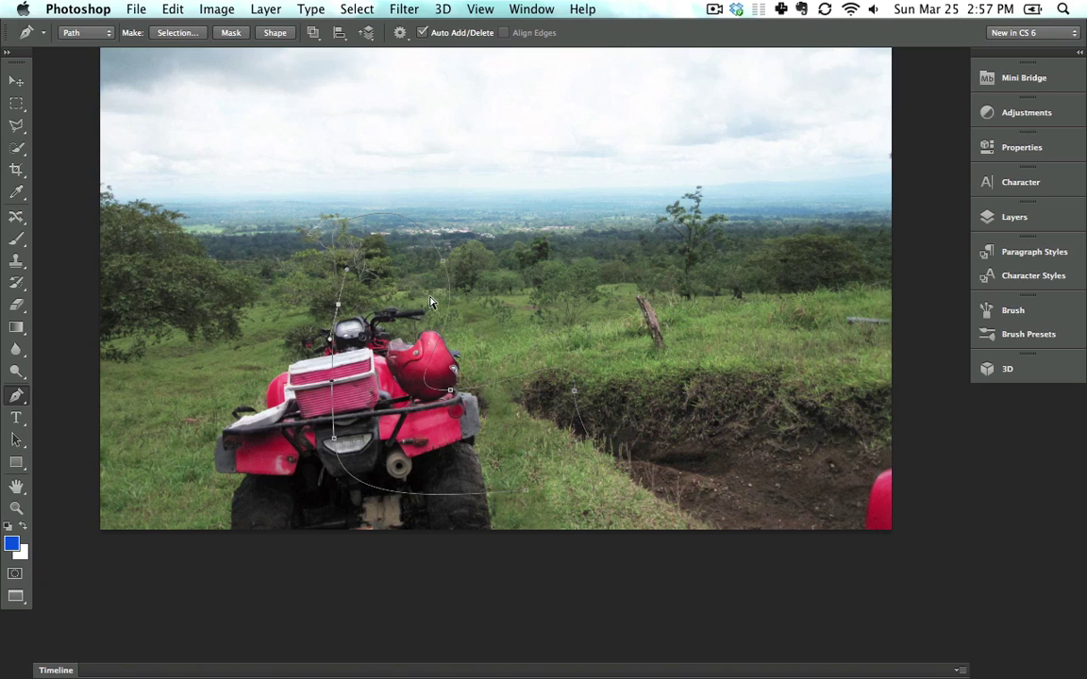
{"action": "left_click", "coordinate": [20, 85]}
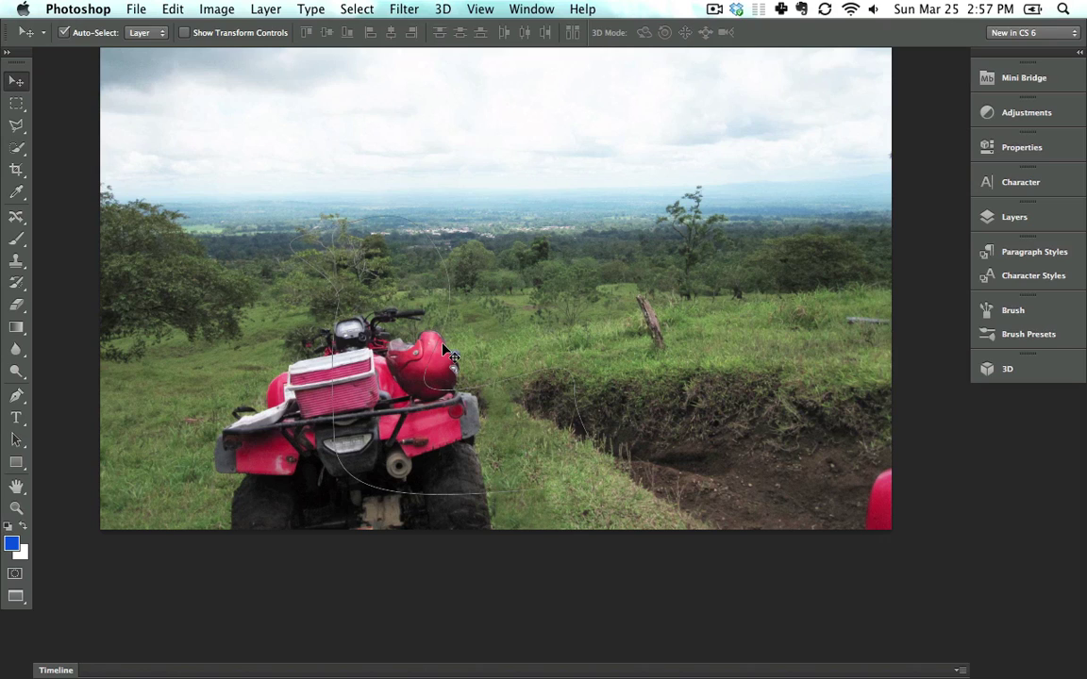
{"action": "key", "text": "super+shift+h"}
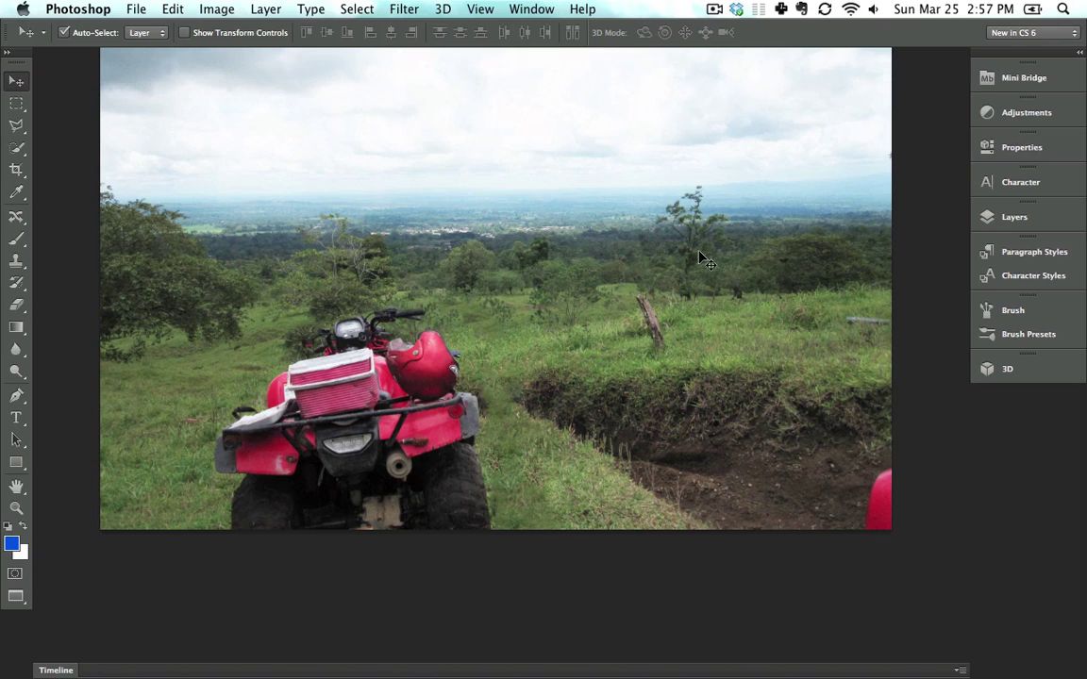
- Look over the view, selection and filter commands, including the highlighted ones new in CS6
{"action": "left_click", "coordinate": [557, 9]}
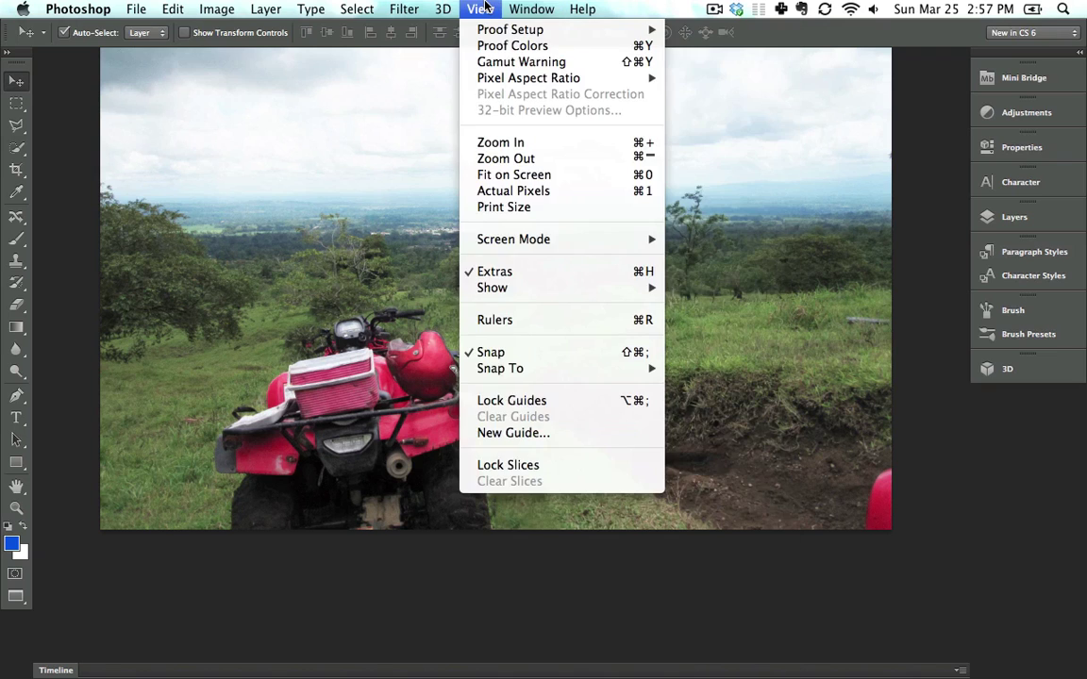
{"action": "mouse_move", "coordinate": [371, 6]}
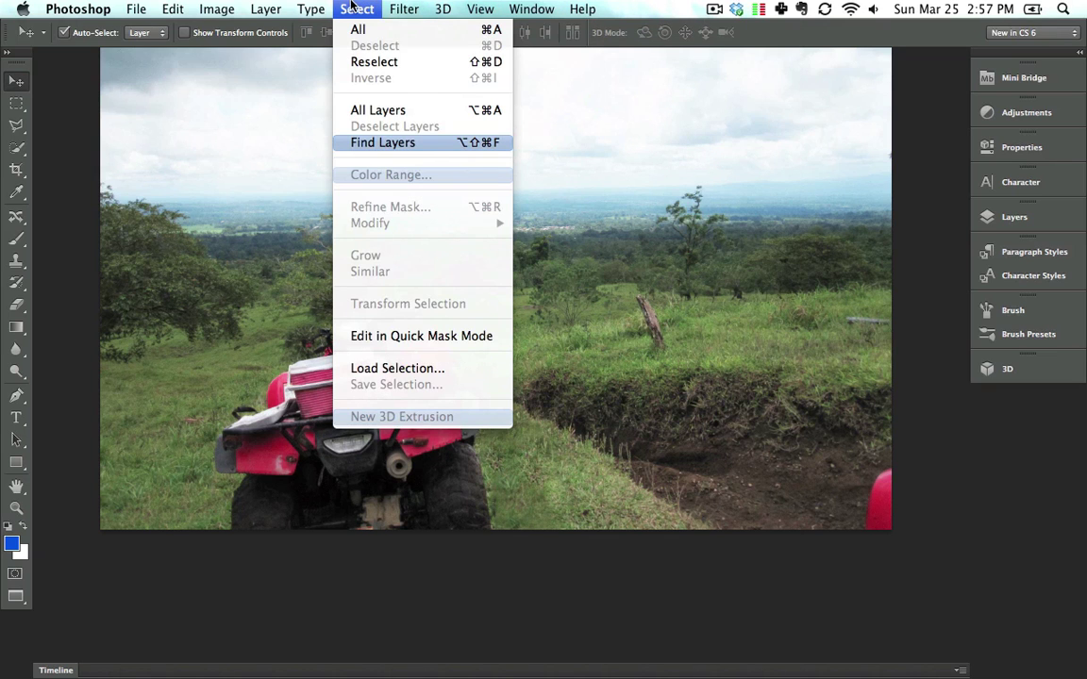
{"action": "left_click", "coordinate": [247, 9]}
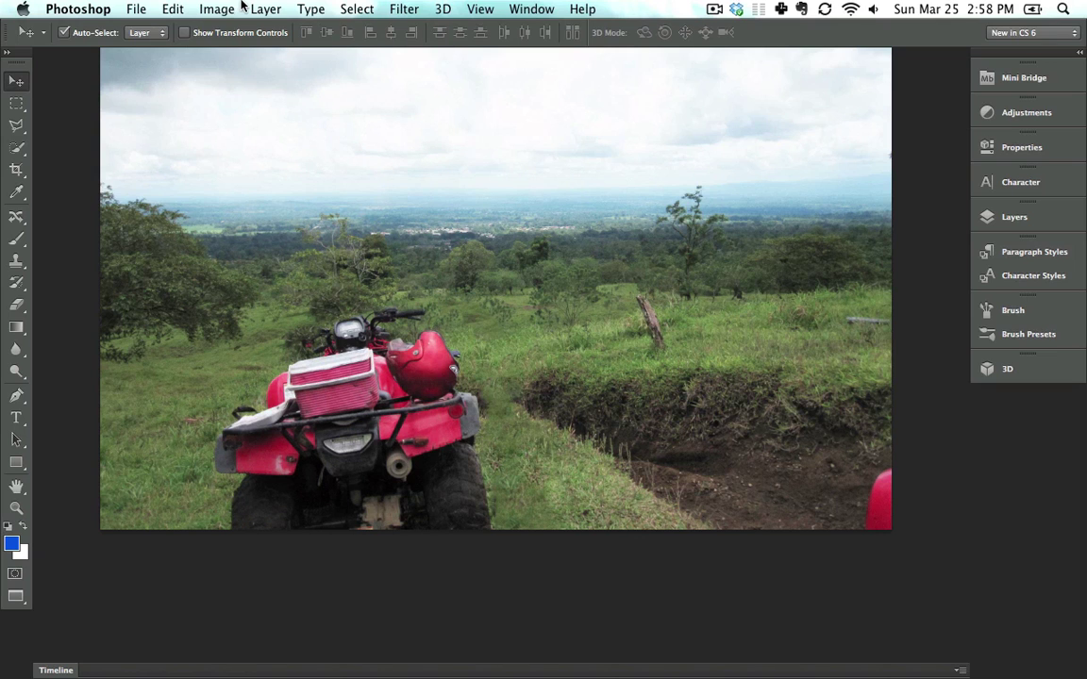
{"action": "left_click", "coordinate": [251, 9]}
{"action": "mouse_move", "coordinate": [404, 12]}
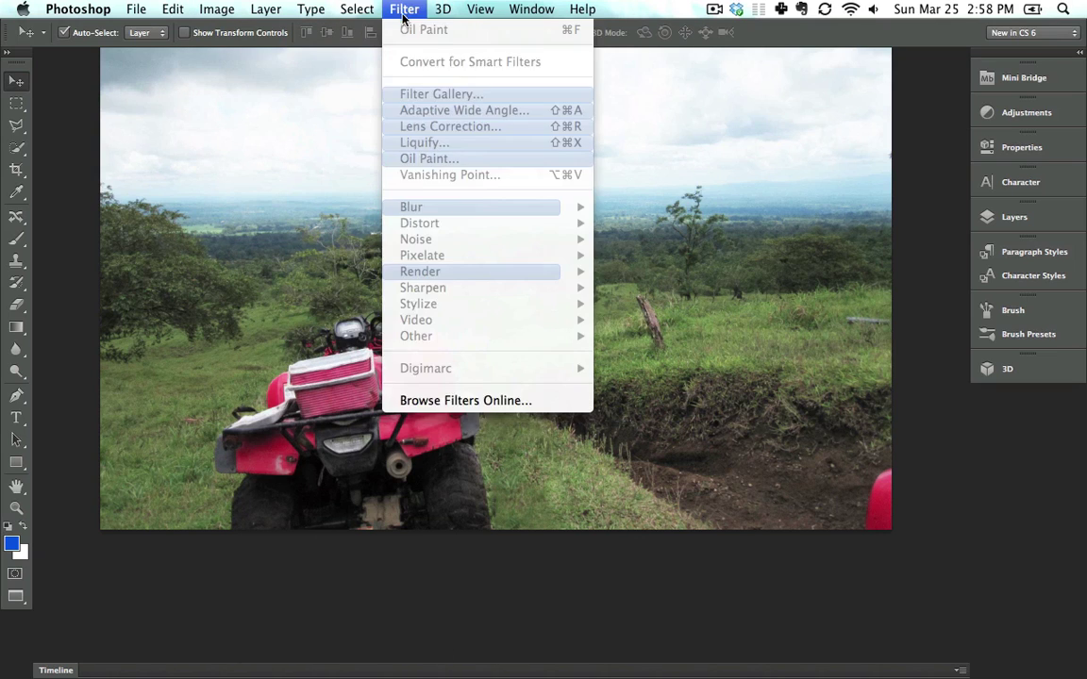
{"action": "left_click", "coordinate": [468, 11]}
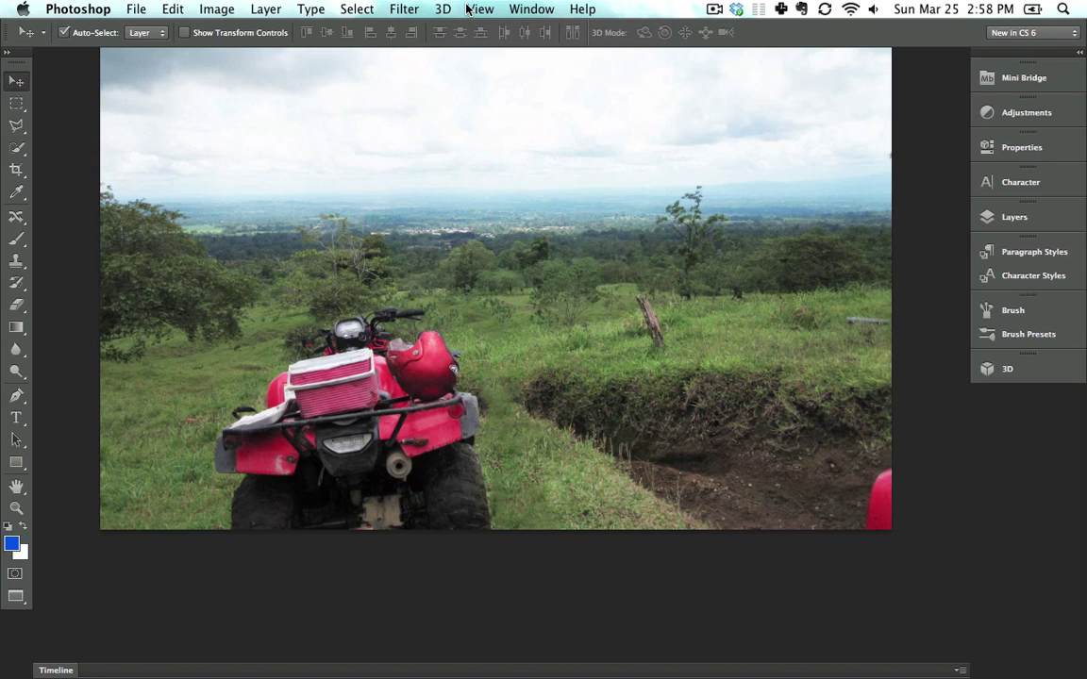